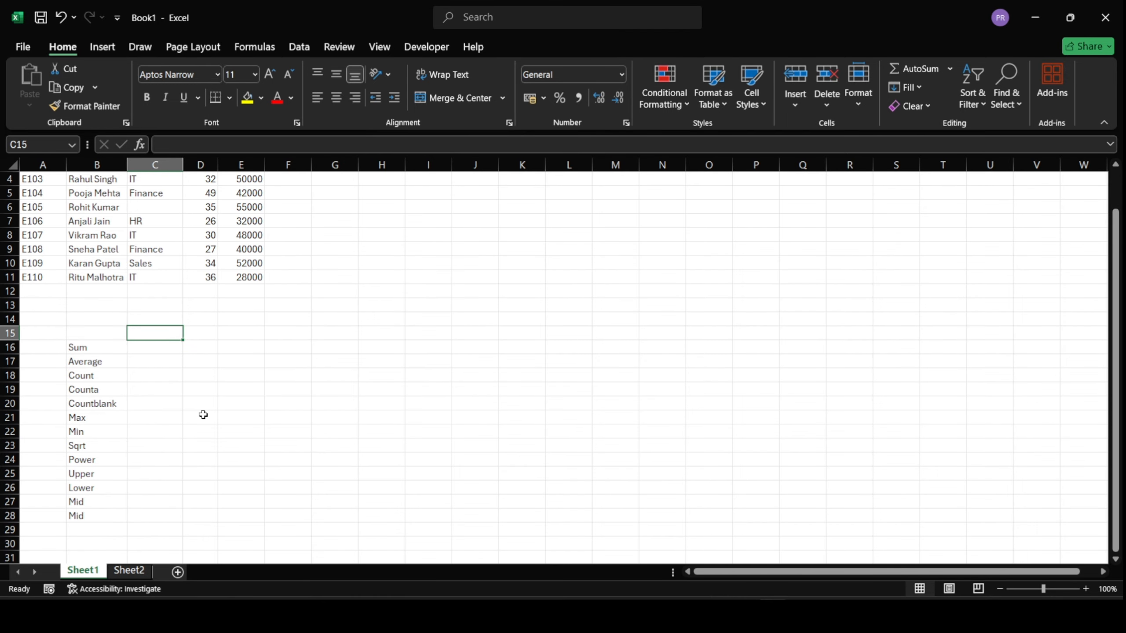
# Step: Review the function names listed in column B, from Sum in row 16 down to Mid in row 27
pyautogui.click(87, 351)
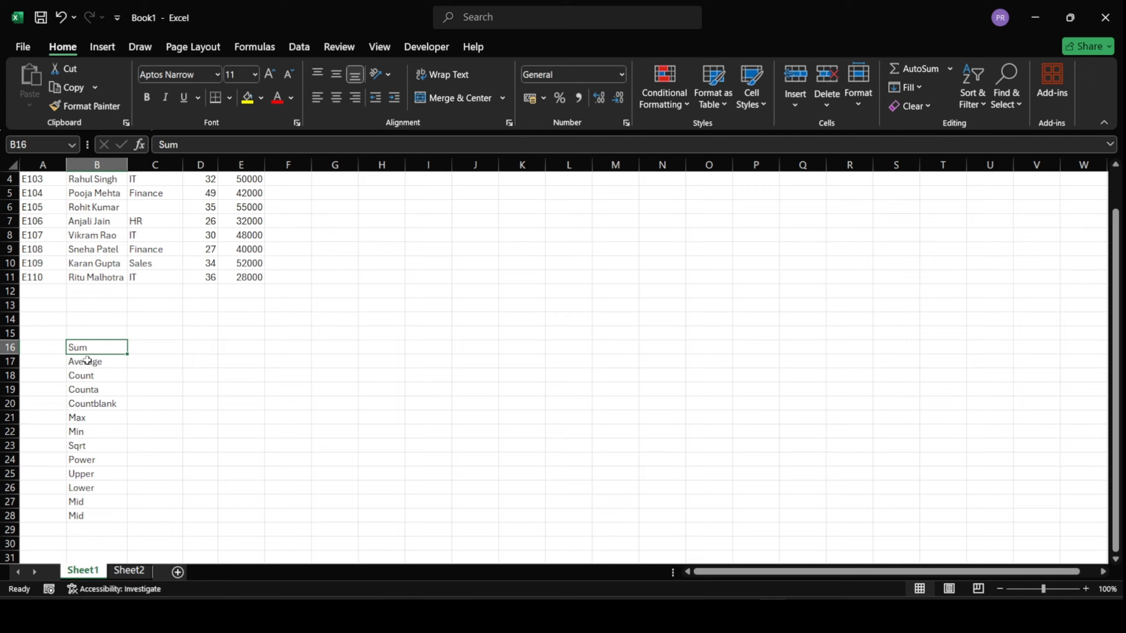
pyautogui.click(89, 363)
pyautogui.click(90, 377)
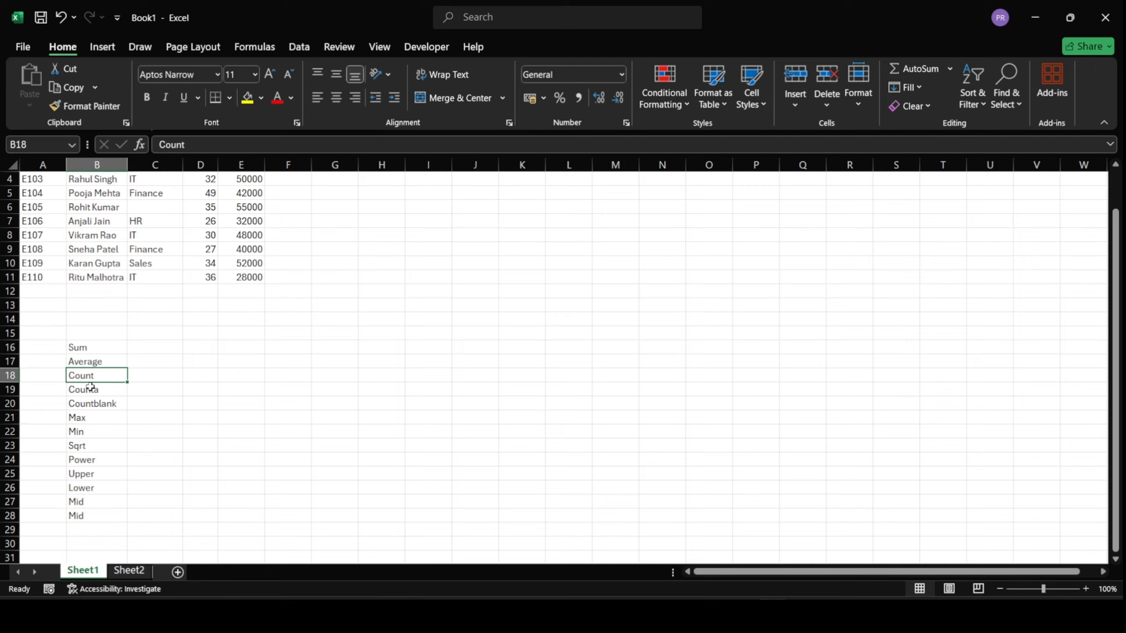
pyautogui.click(90, 389)
pyautogui.click(95, 414)
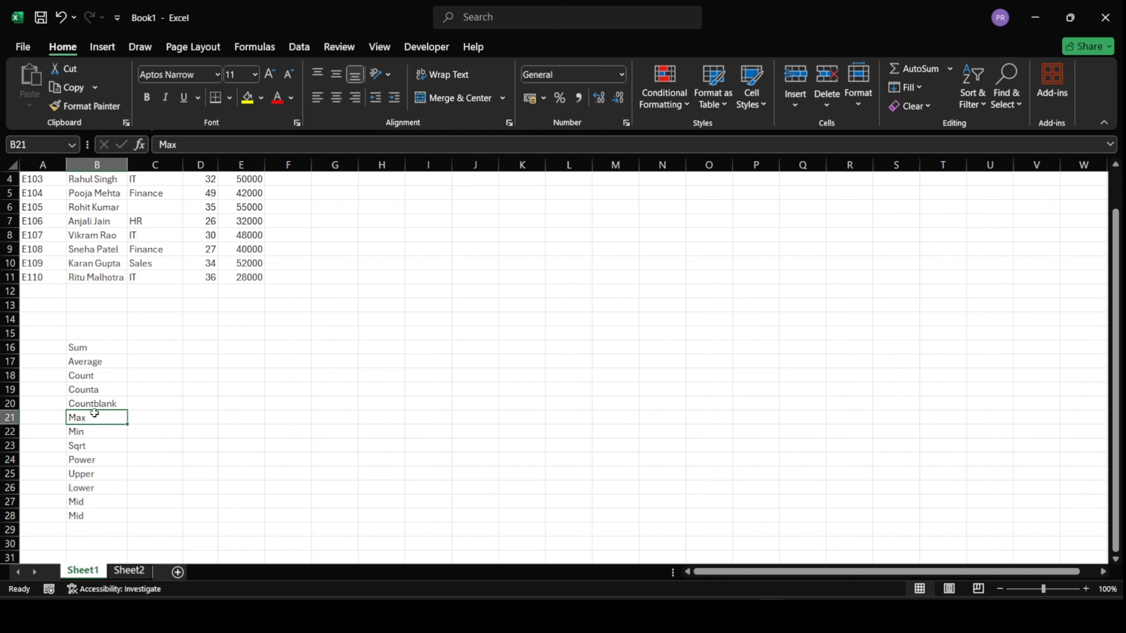
pyautogui.click(92, 433)
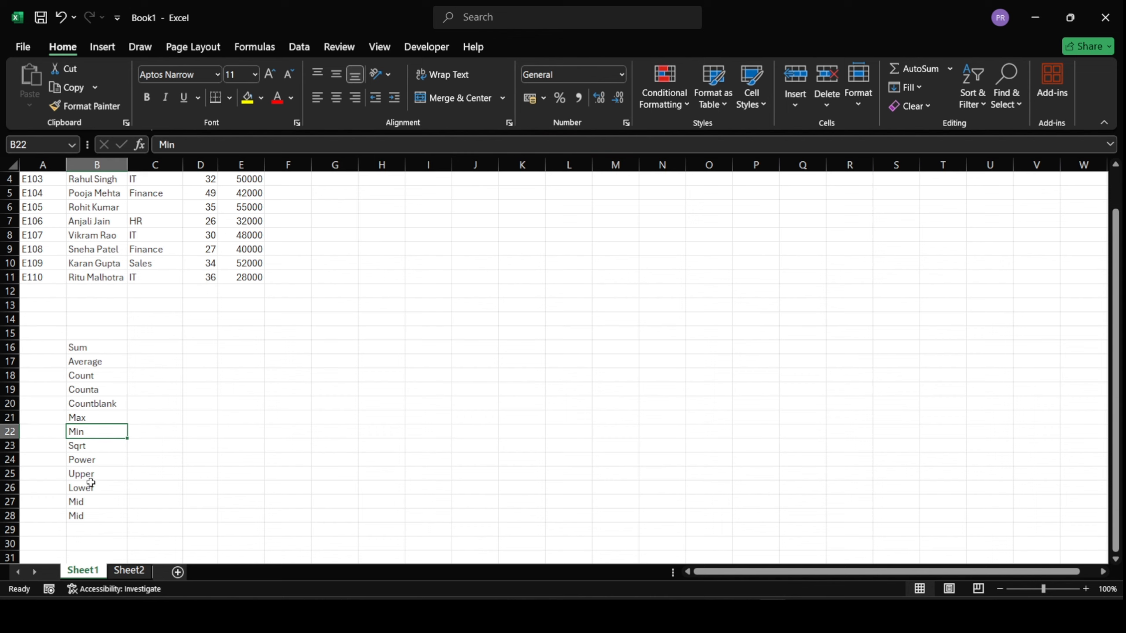
pyautogui.click(94, 447)
pyautogui.click(93, 463)
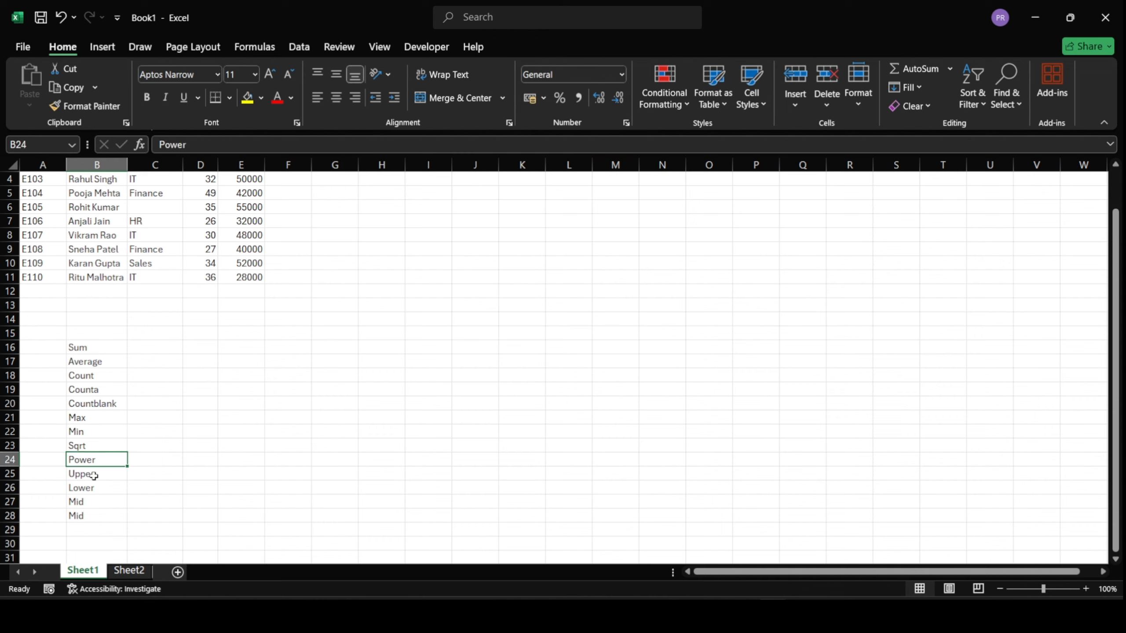
pyautogui.click(95, 476)
pyautogui.click(95, 490)
pyautogui.click(95, 504)
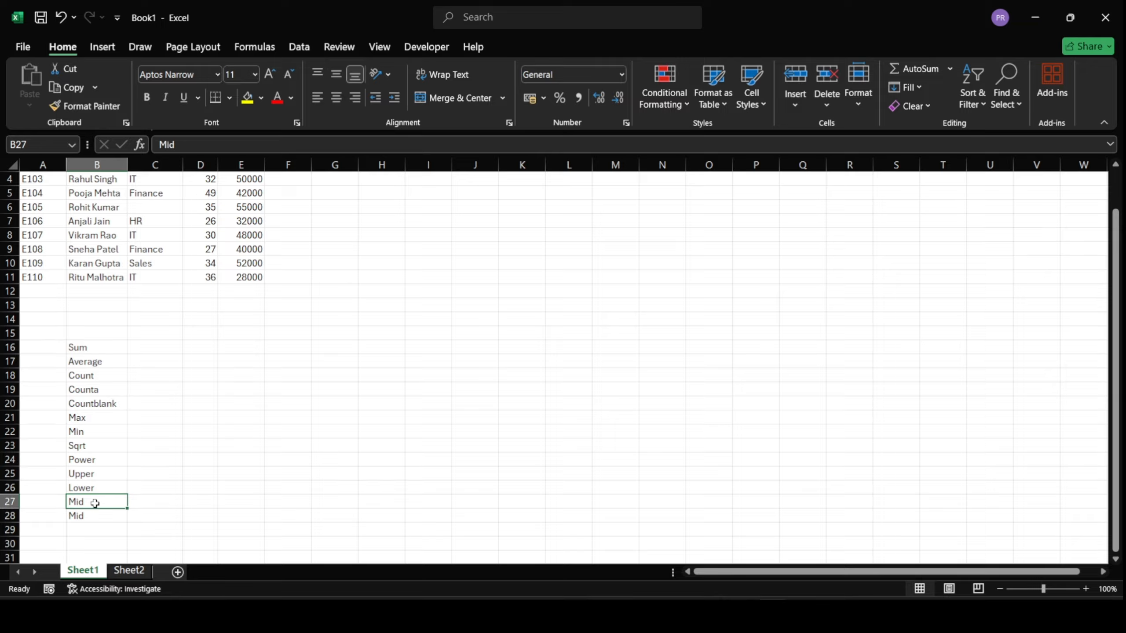
# Step: Delete the duplicate Mid entry from cell B28
pyautogui.click(98, 515)
pyautogui.press('BackSpace')
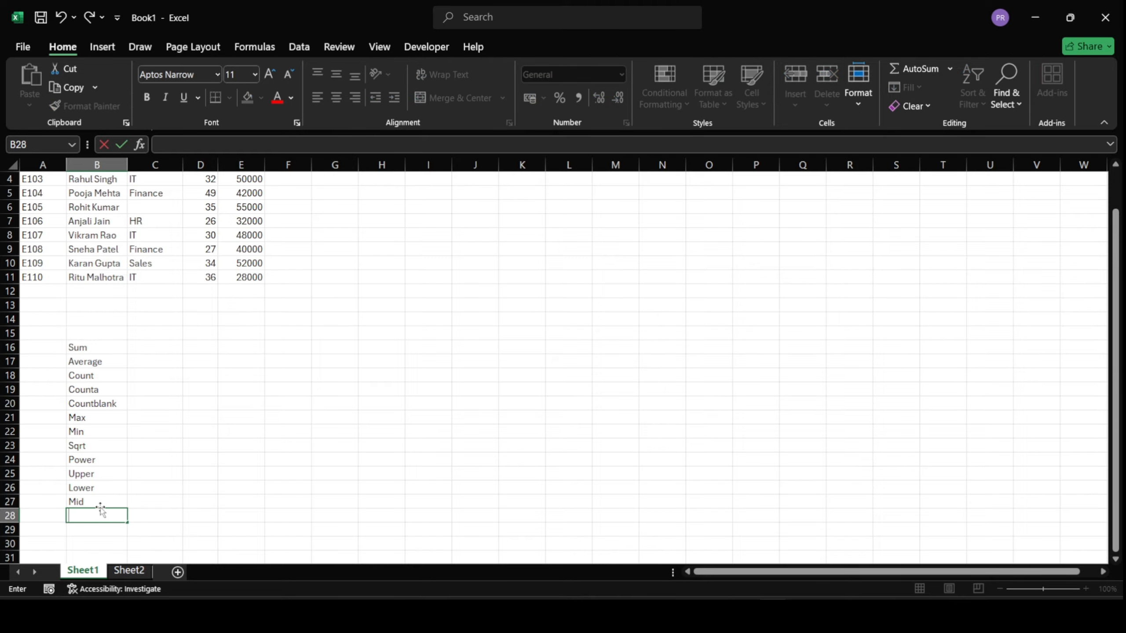
pyautogui.click(146, 459)
# Step: Total the salaries in E2:E11 in cell E12 with the AutoSum Sum function
pyautogui.scroll(1, 222, 431)
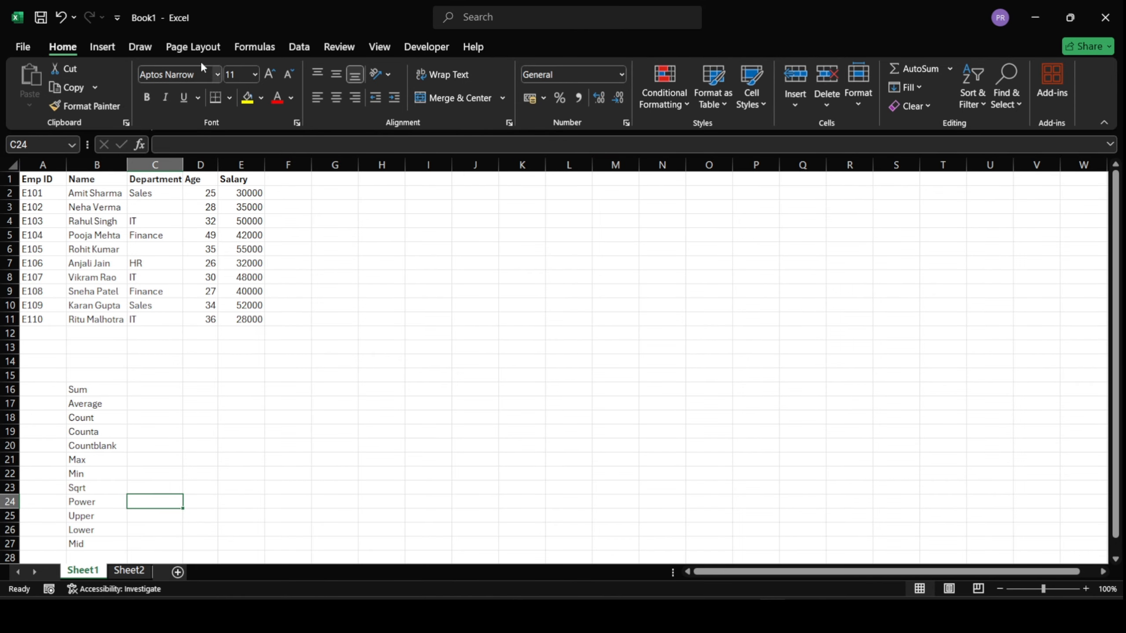
pyautogui.click(263, 48)
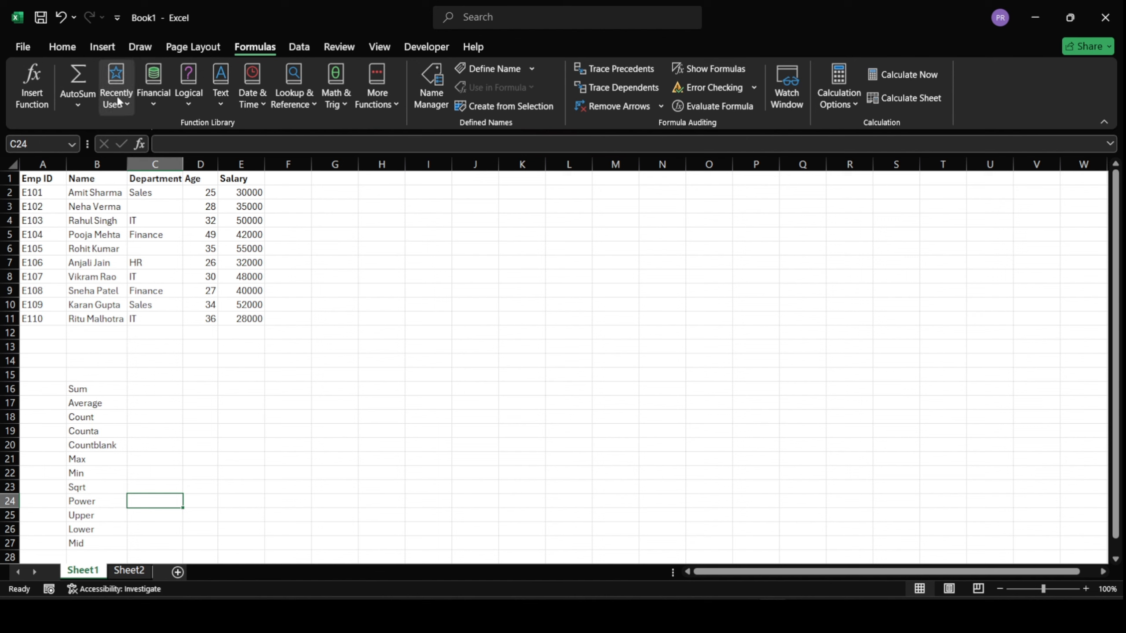
pyautogui.click(80, 105)
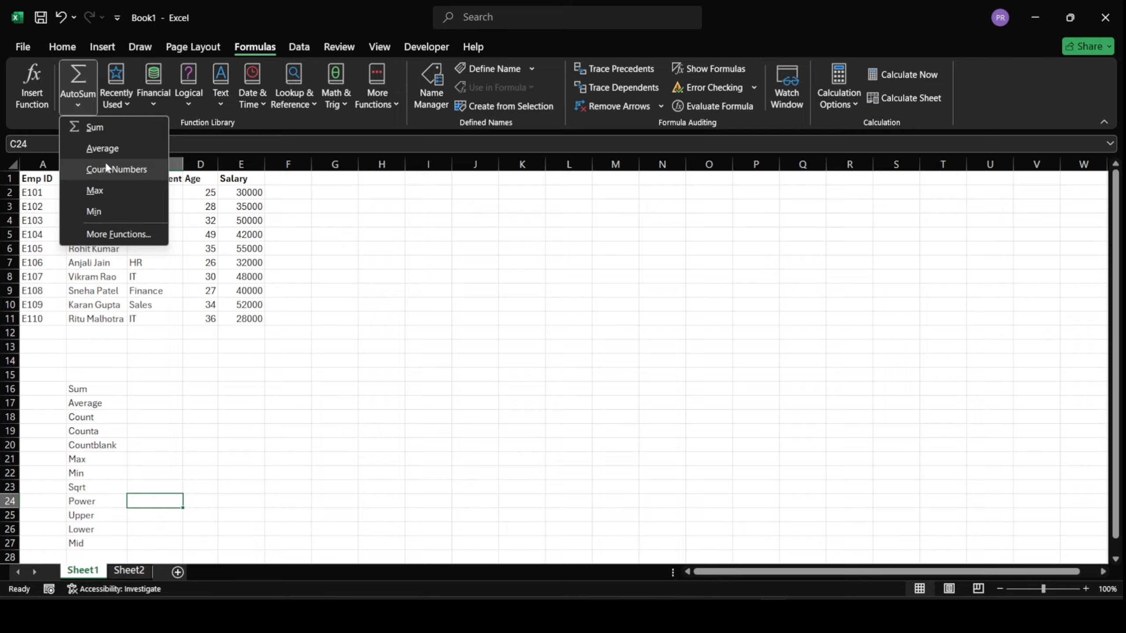
pyautogui.click(370, 209)
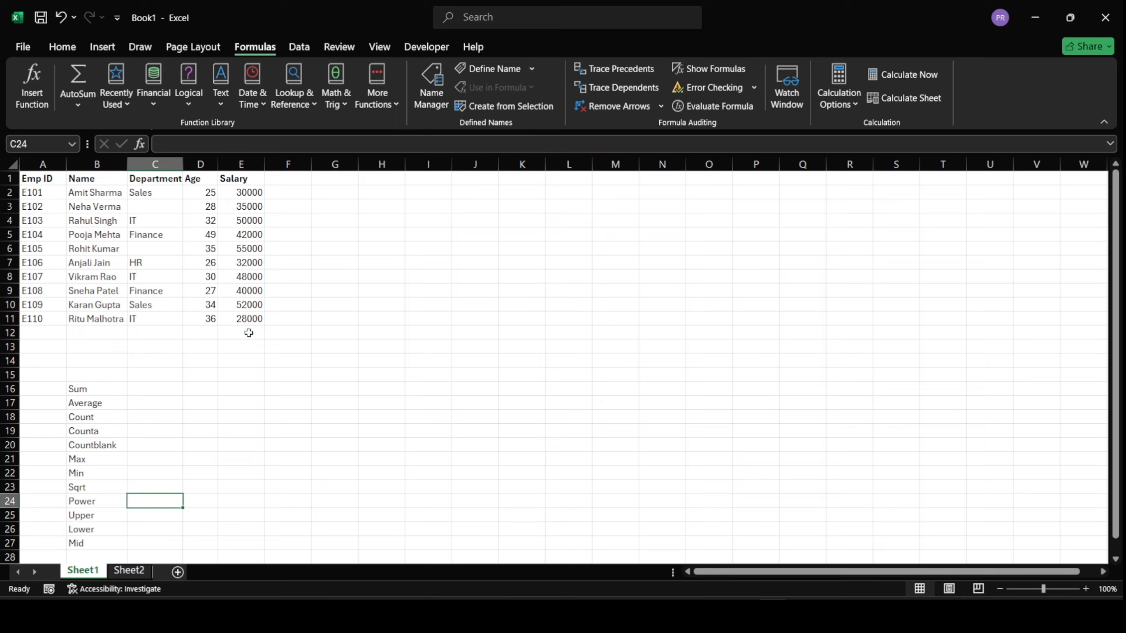
pyautogui.click(248, 332)
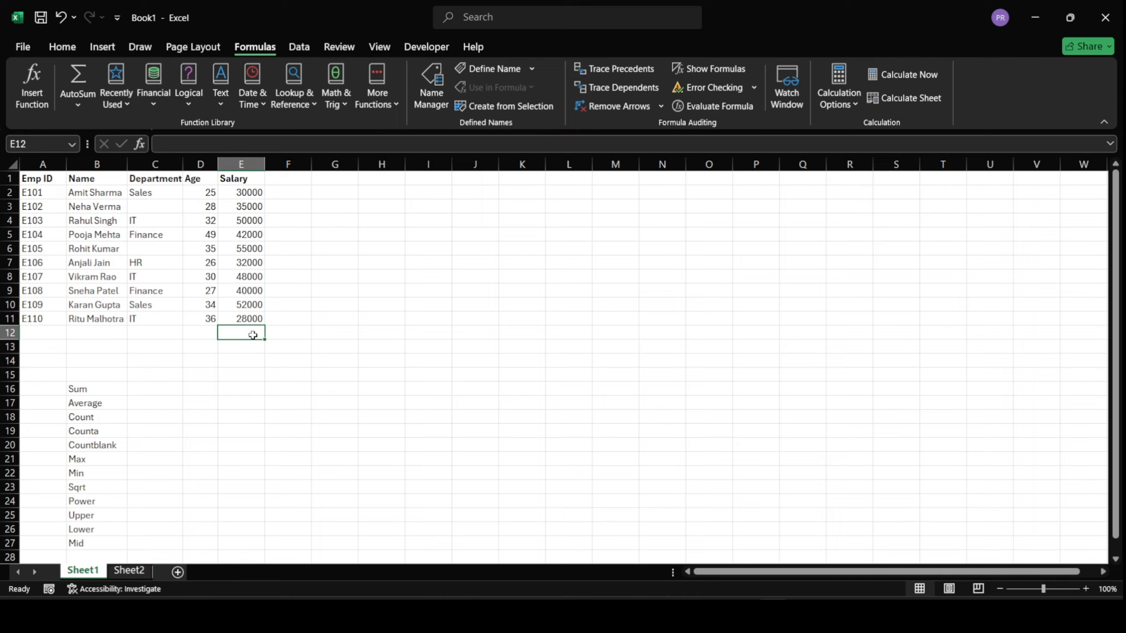
pyautogui.click(77, 111)
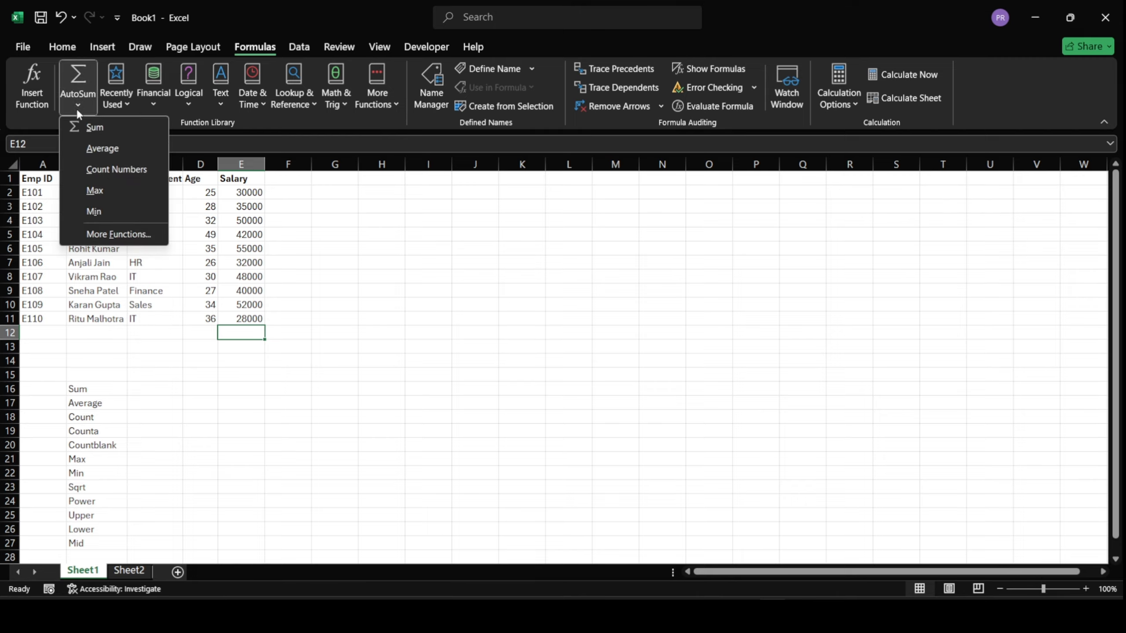
pyautogui.click(94, 128)
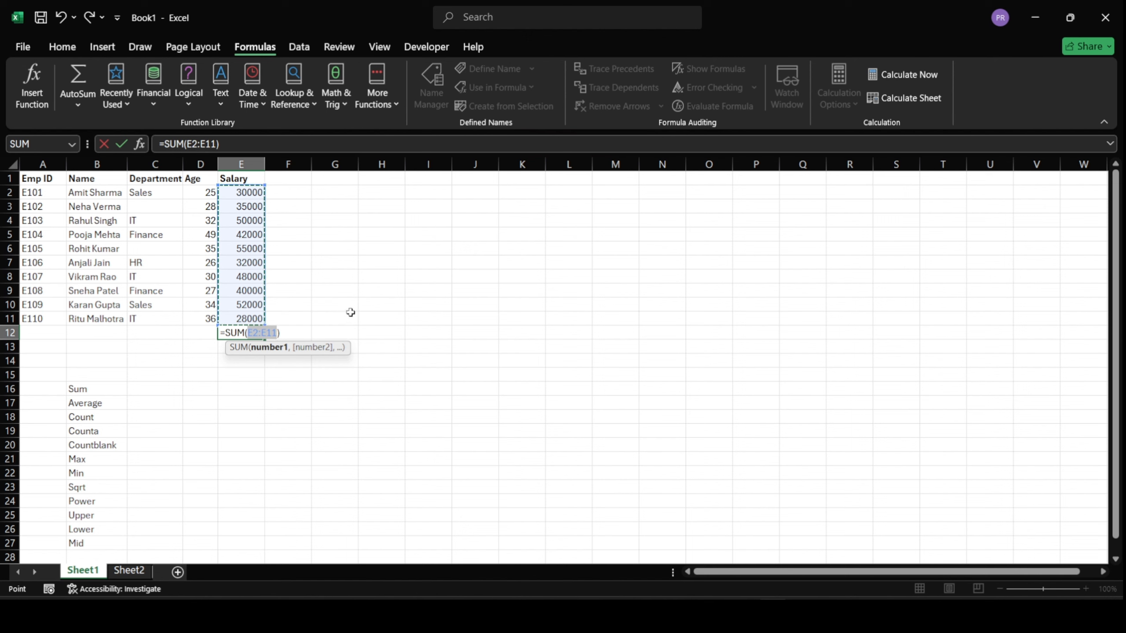
pyautogui.press('Return')
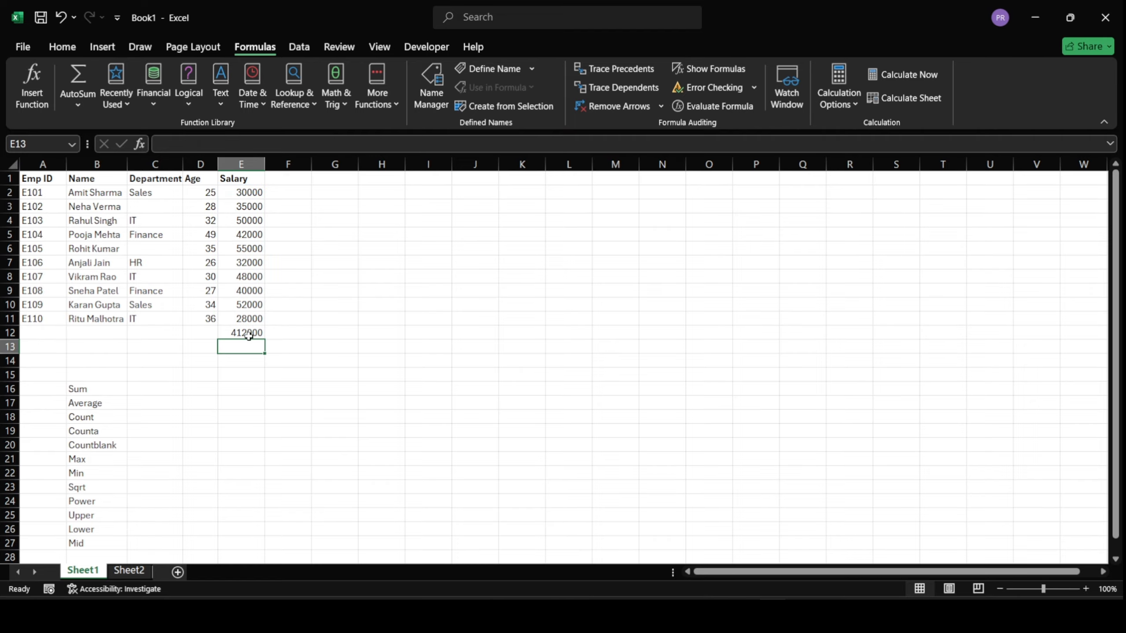
# Step: Replace the formula in E12 with the AutoSum Average of the salaries in E2:E11
pyautogui.click(249, 335)
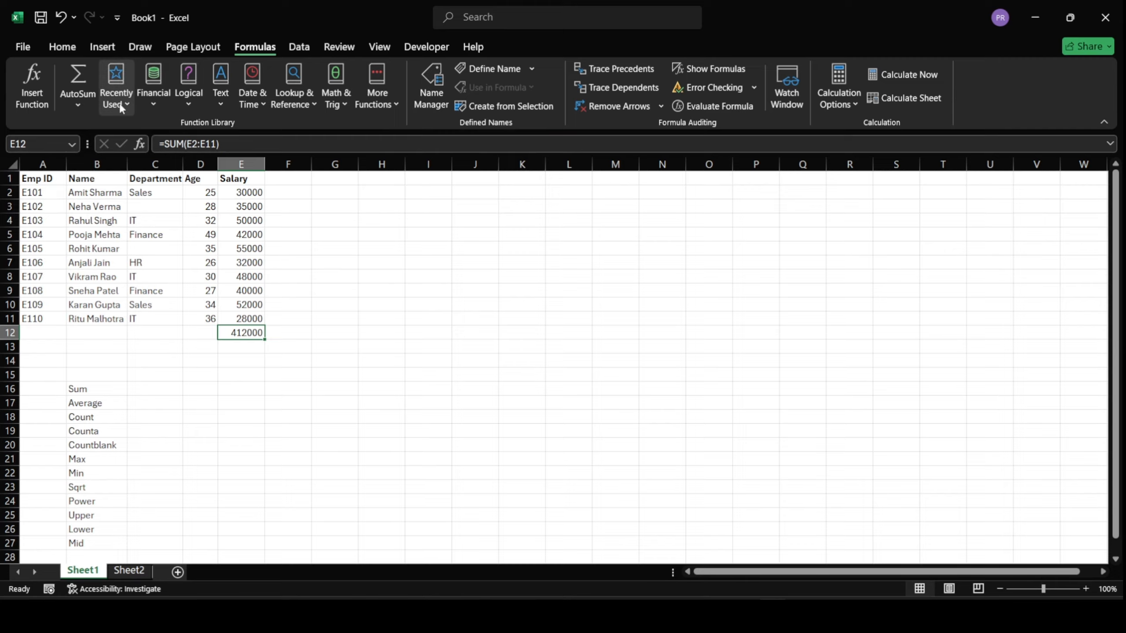
pyautogui.click(66, 96)
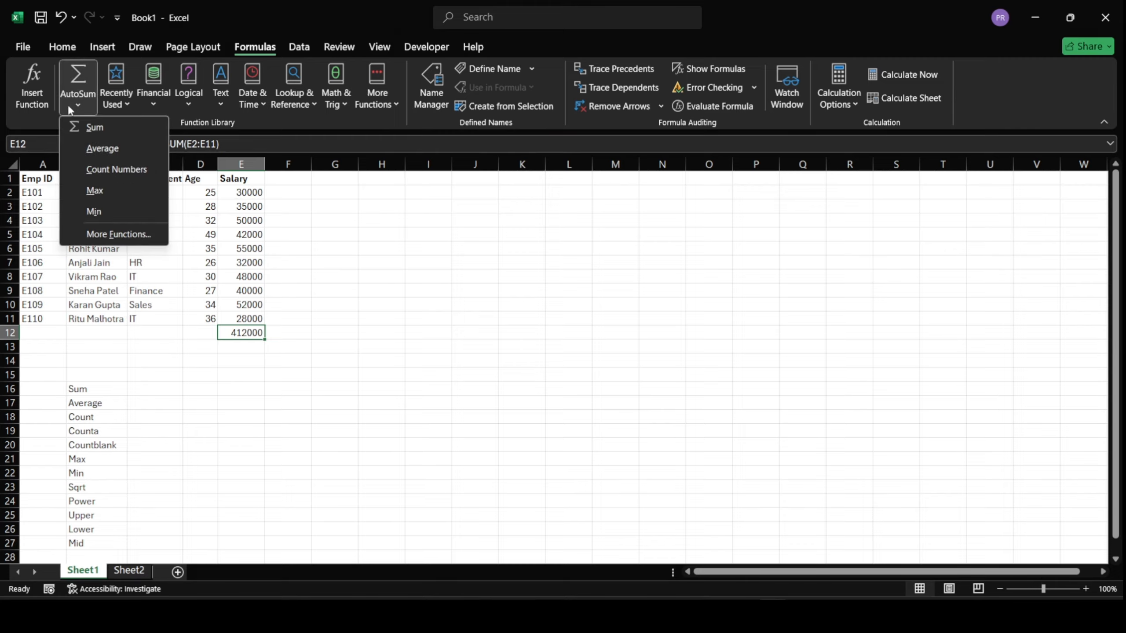
pyautogui.click(95, 149)
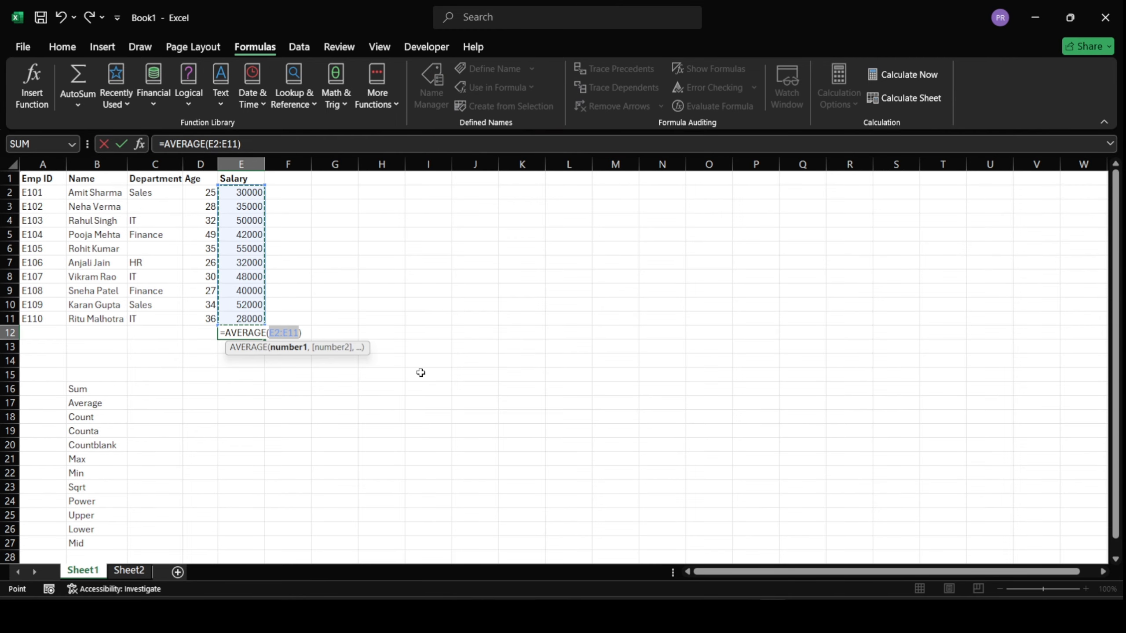
pyautogui.press('Return')
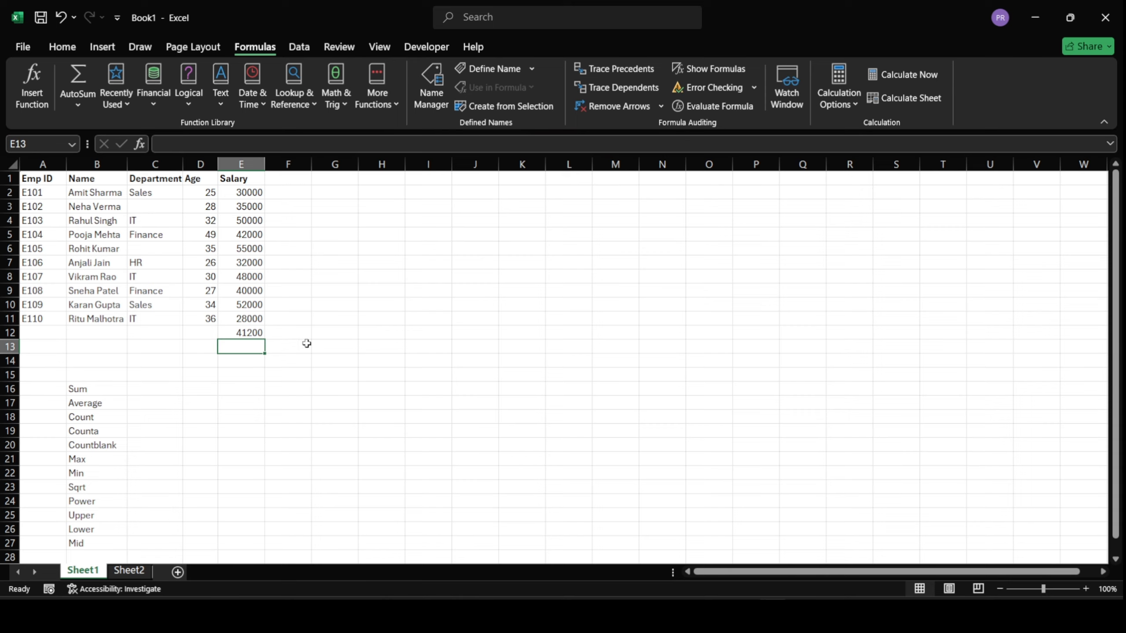
# Step: Replace the formula in E12 with the AutoSum Count Numbers function over E2:E11
pyautogui.click(256, 335)
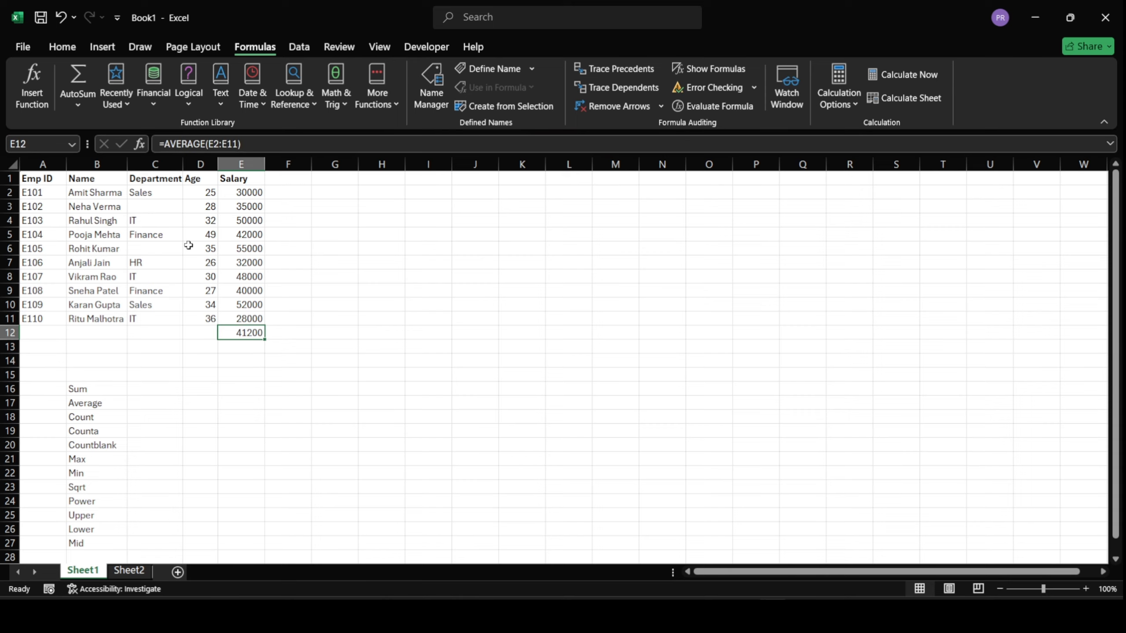
pyautogui.click(77, 104)
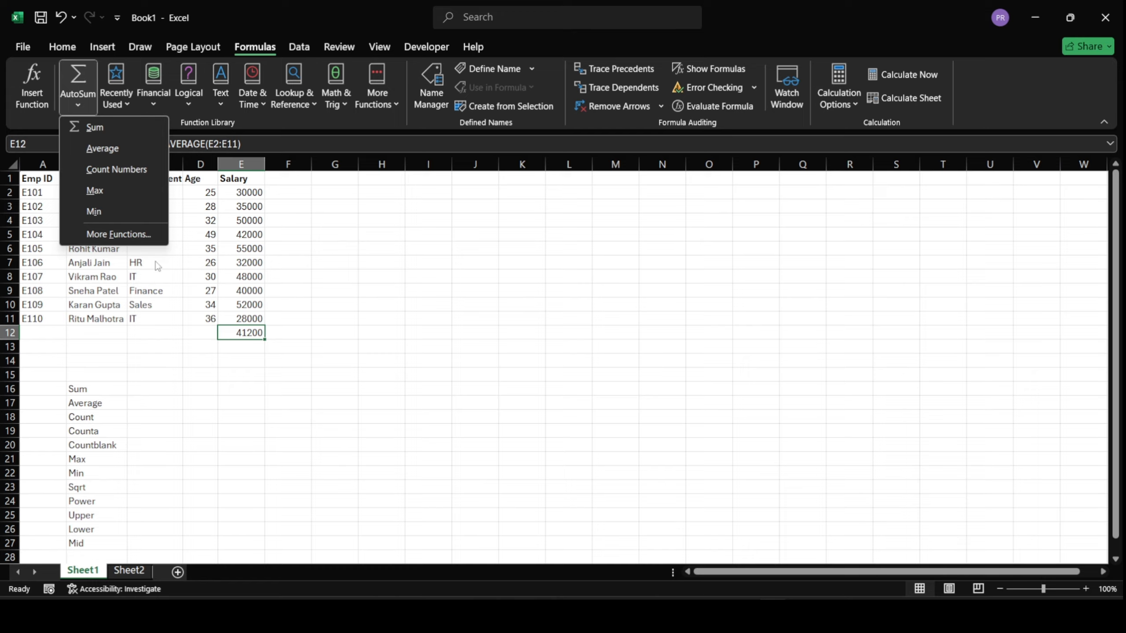
pyautogui.click(138, 171)
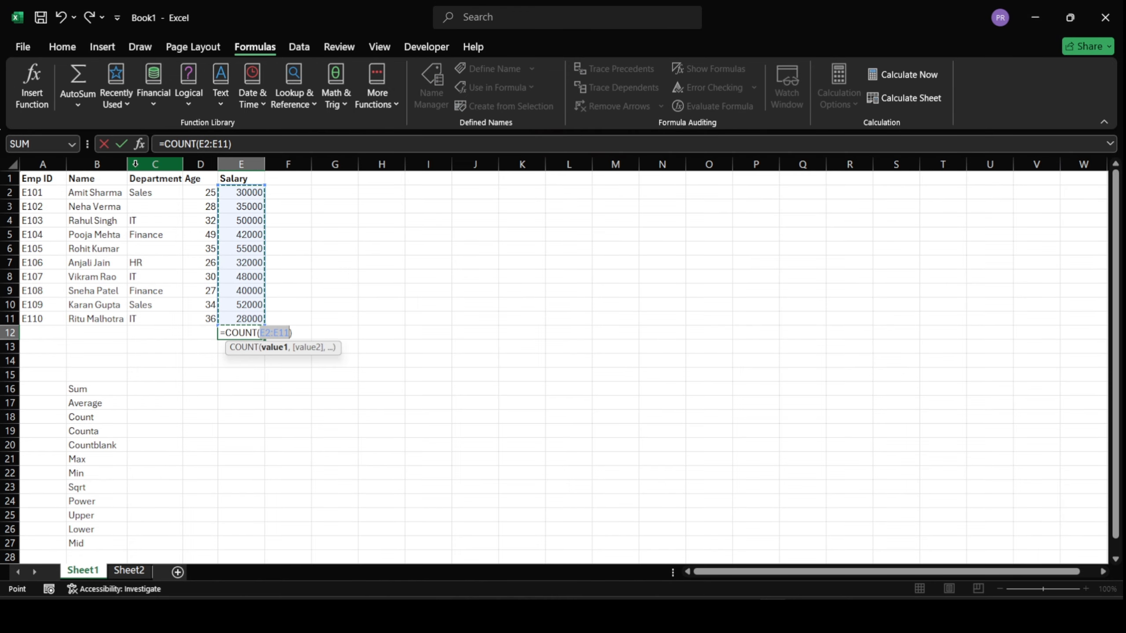
pyautogui.press('Return')
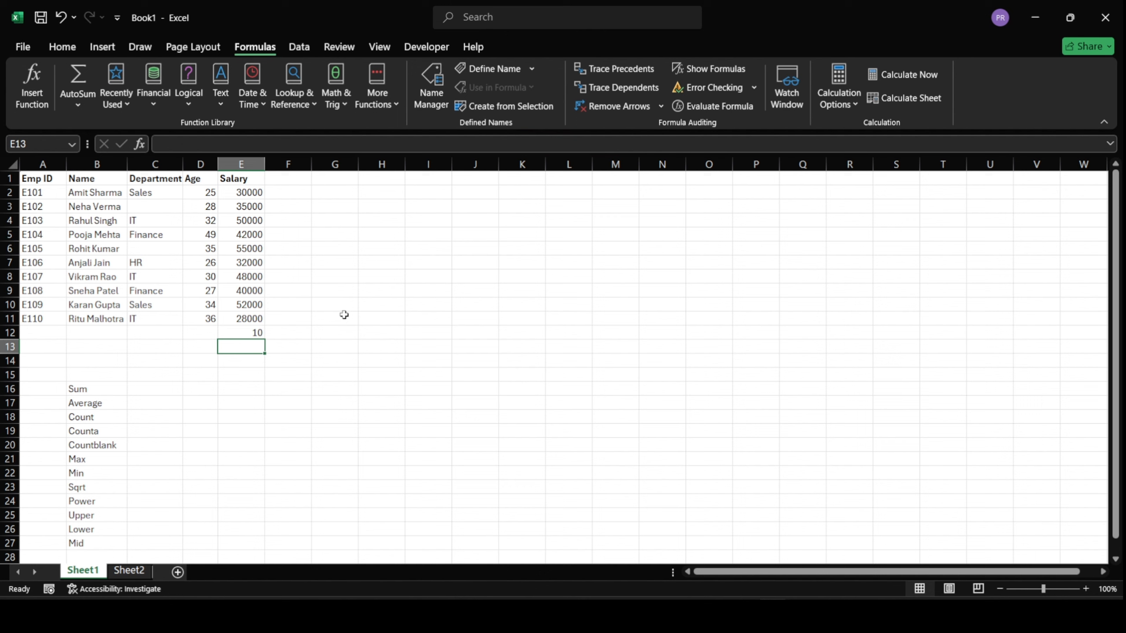
# Step: Replace the formula in E12 with the AutoSum Max function over the salaries in E2:E11
pyautogui.click(239, 332)
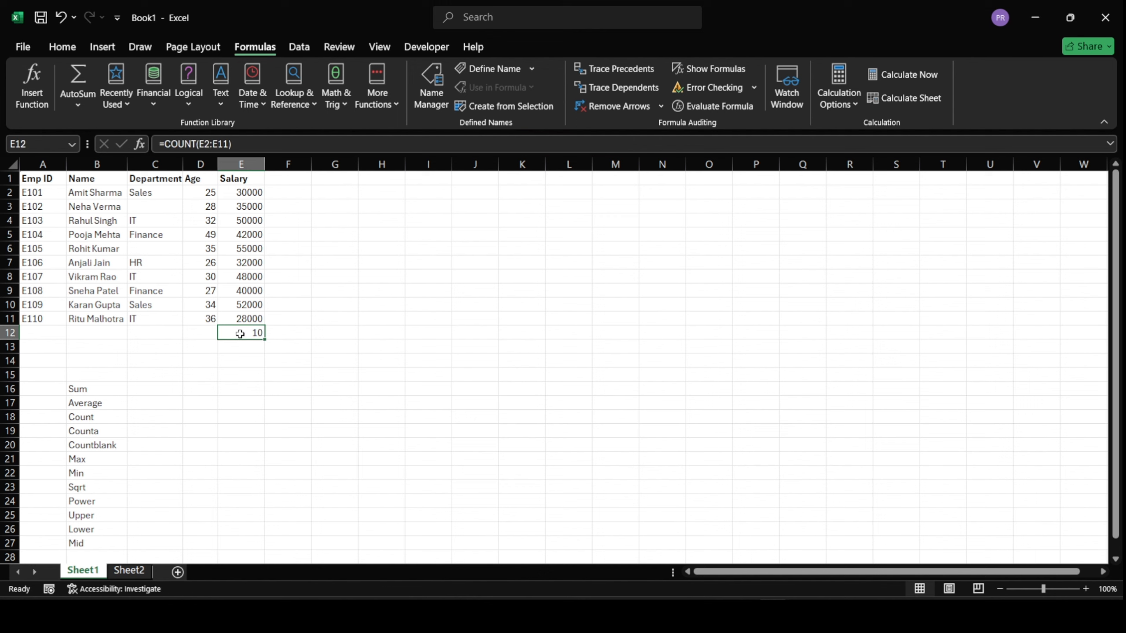
pyautogui.click(245, 192)
pyautogui.moveTo(261, 195); pyautogui.dragTo(281, 196)
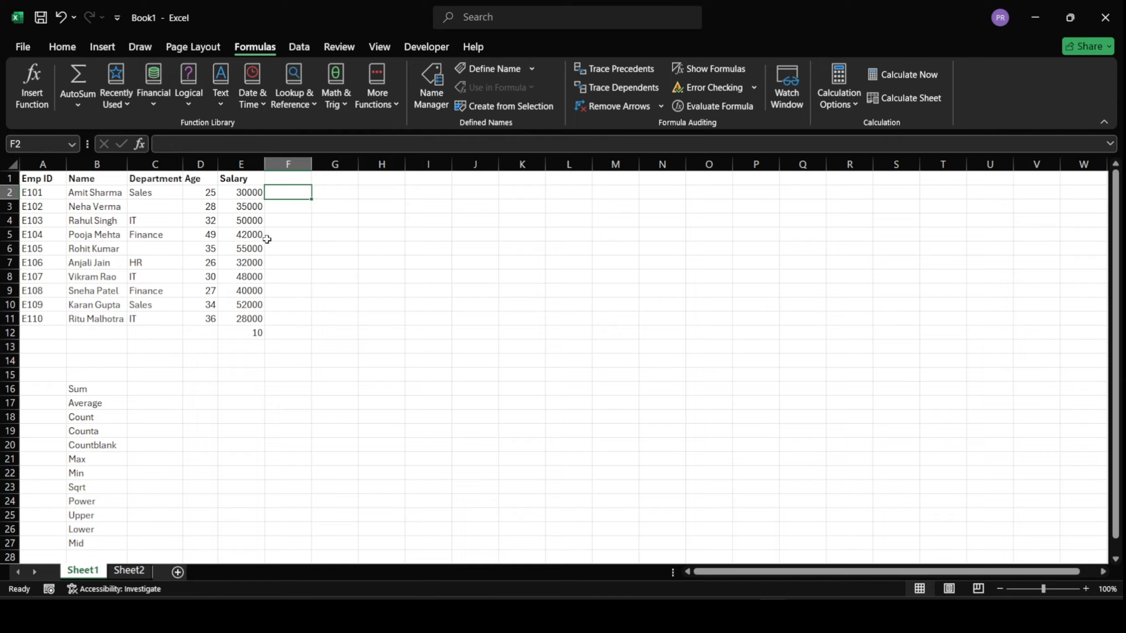
pyautogui.click(250, 331)
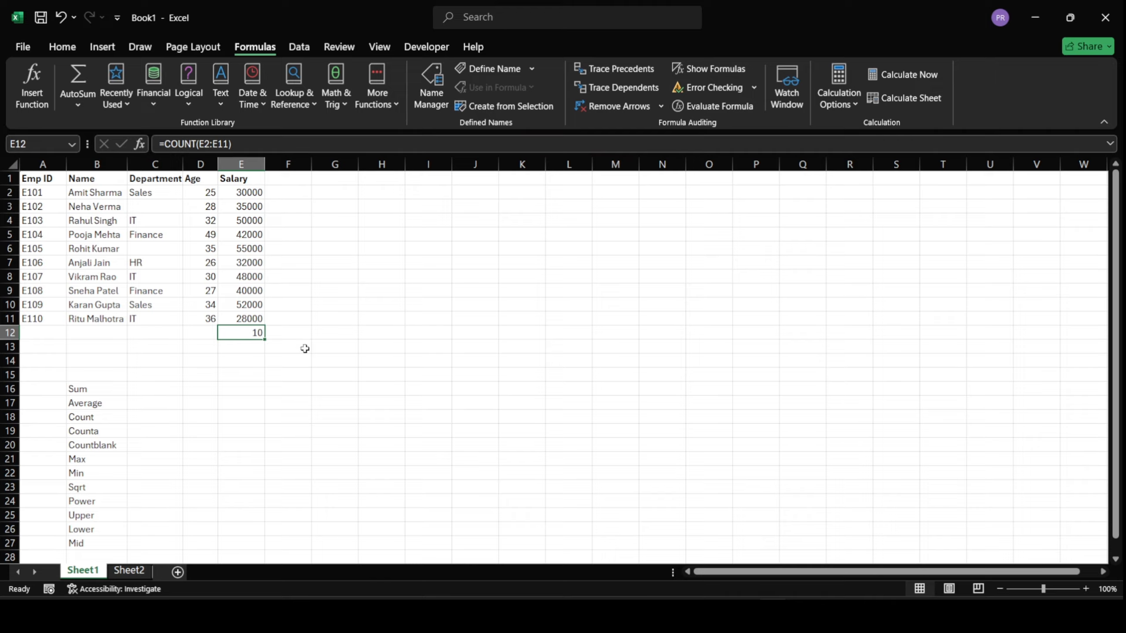
pyautogui.click(75, 105)
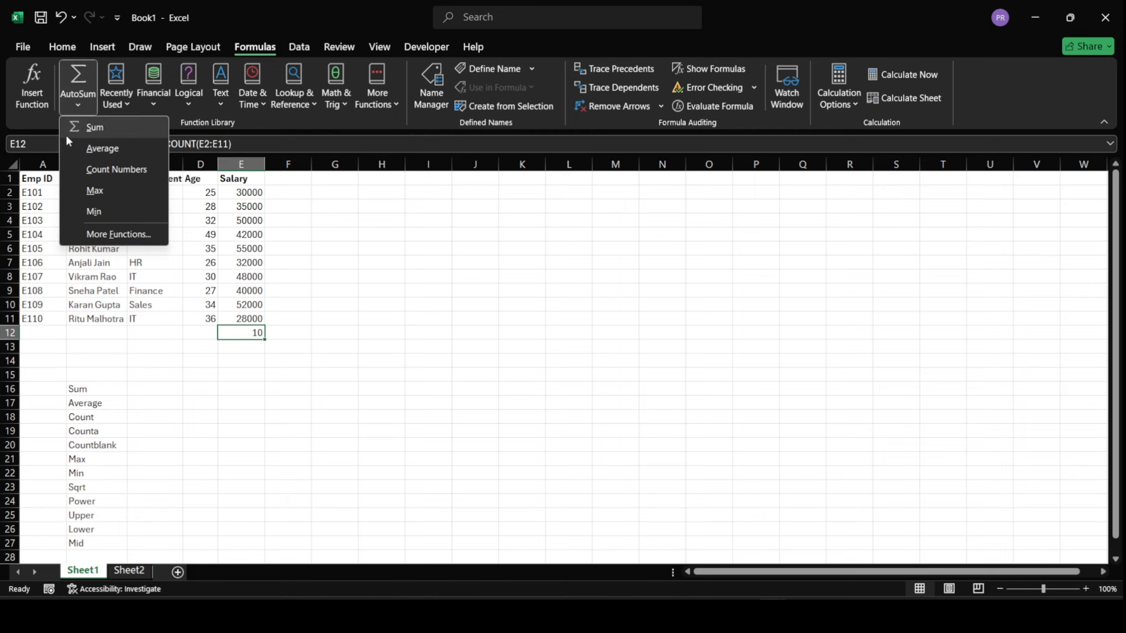
pyautogui.click(95, 191)
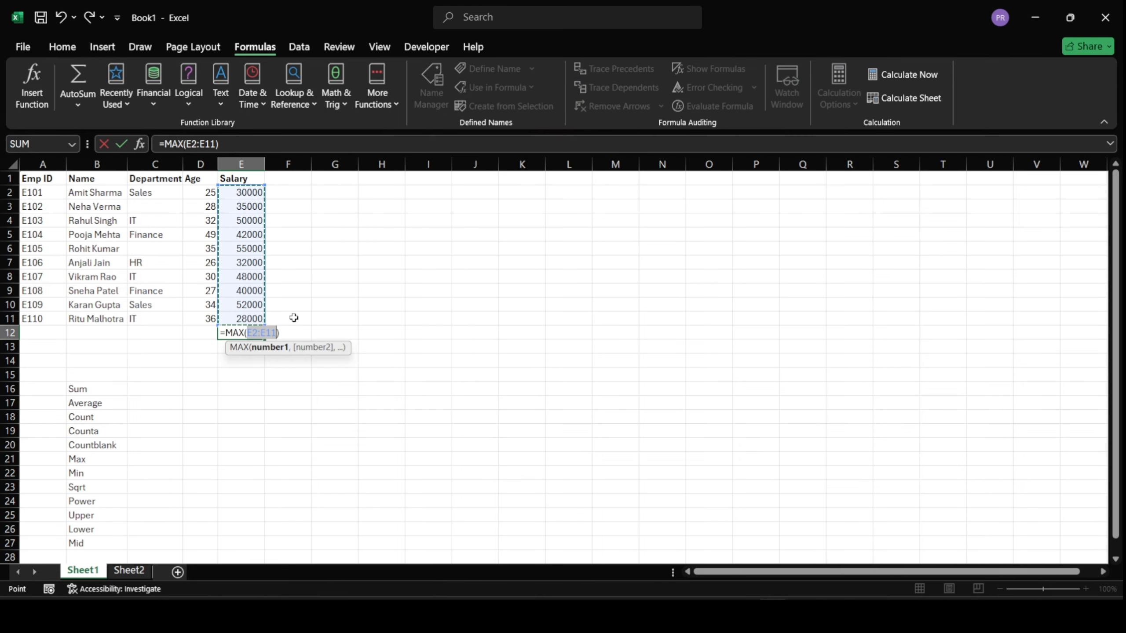
pyautogui.press('Return')
# Step: Replace the formula in E12 with the AutoSum Min function over the salaries in E2:E11
pyautogui.click(257, 332)
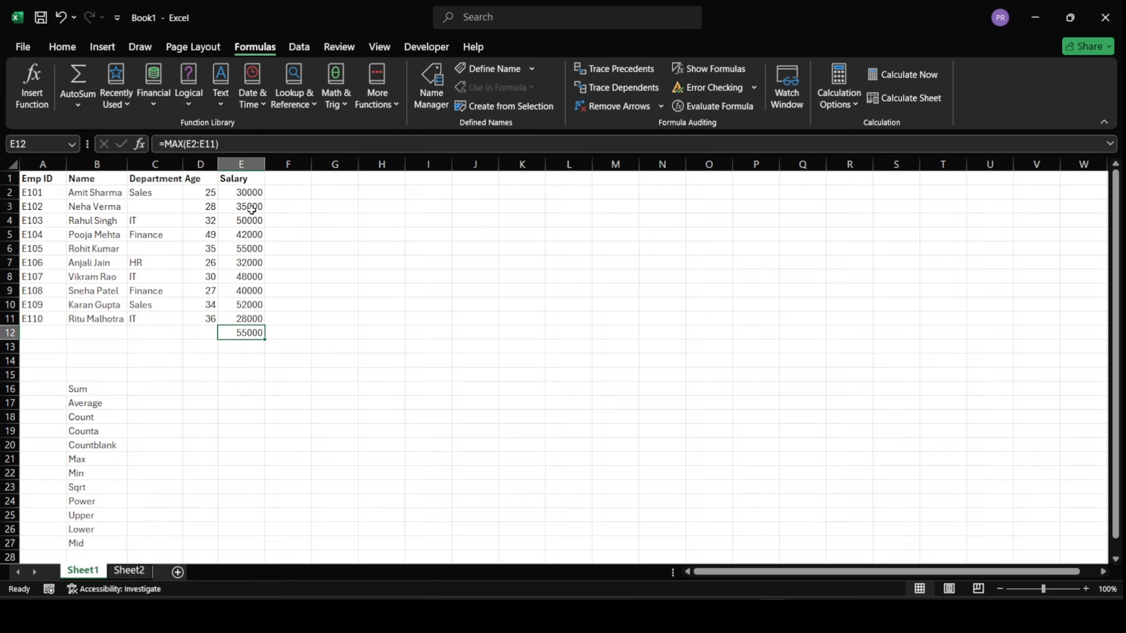
pyautogui.click(248, 251)
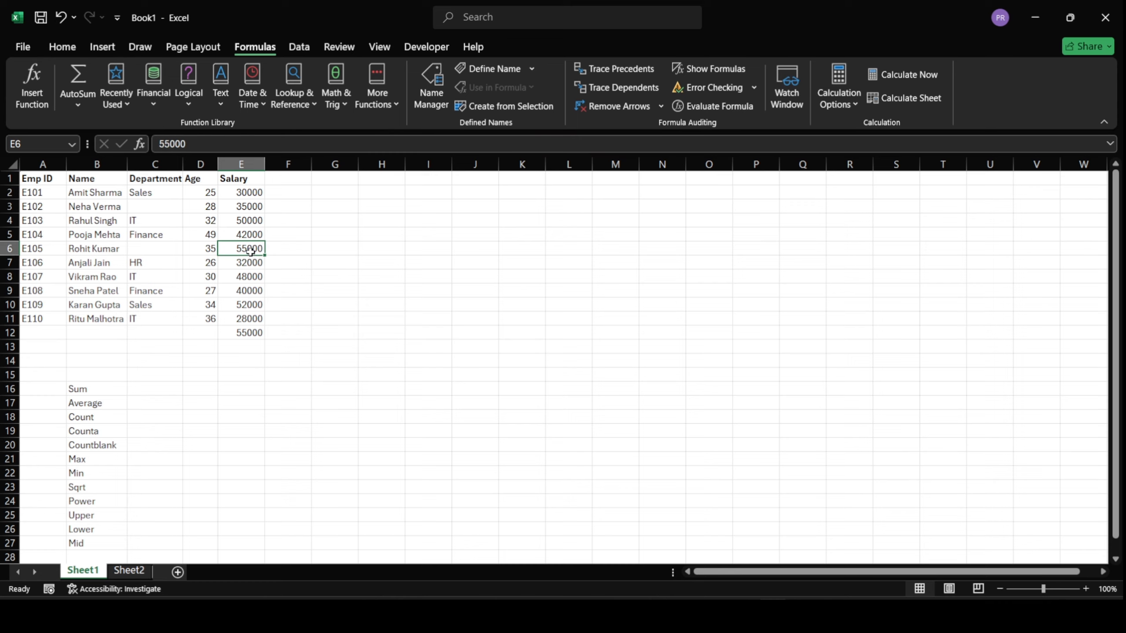
pyautogui.click(254, 330)
pyautogui.click(77, 105)
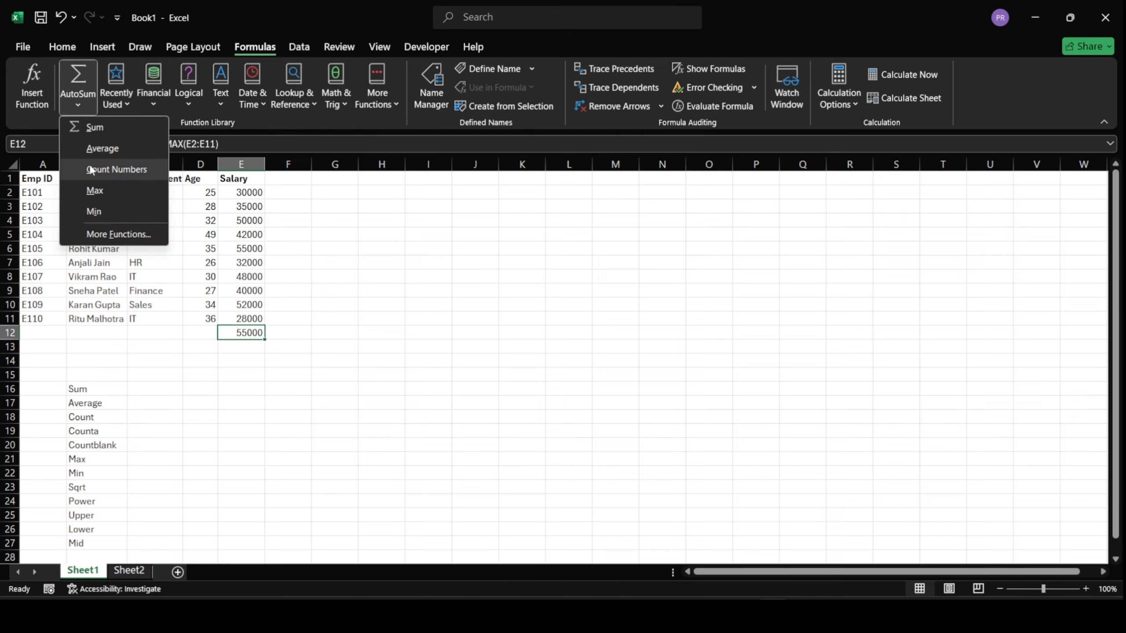
pyautogui.click(114, 208)
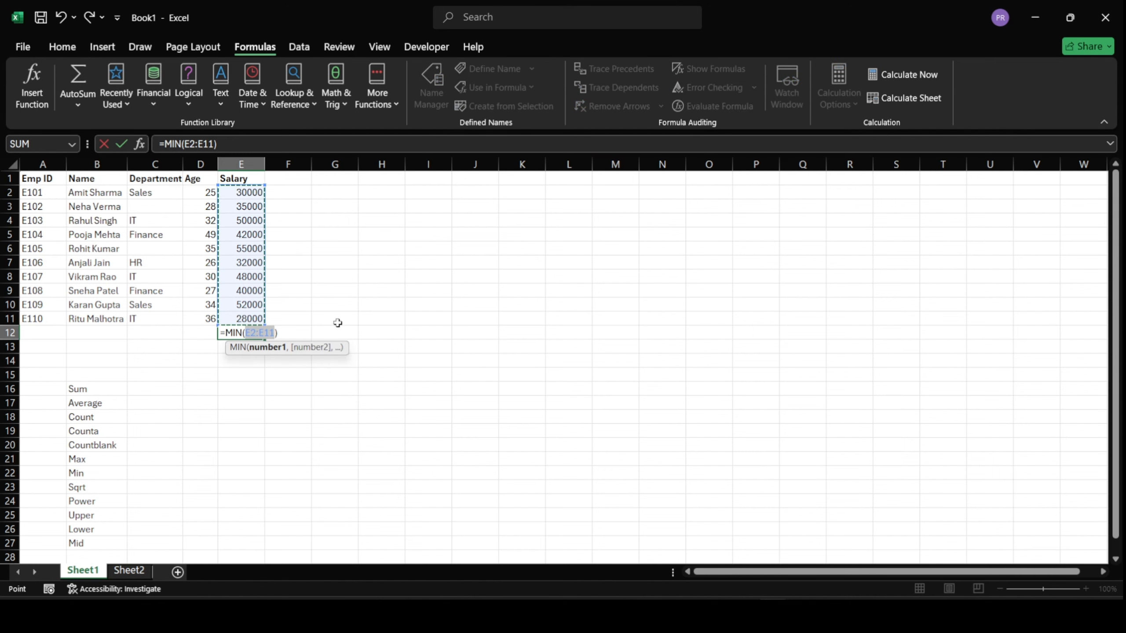
pyautogui.press('Return')
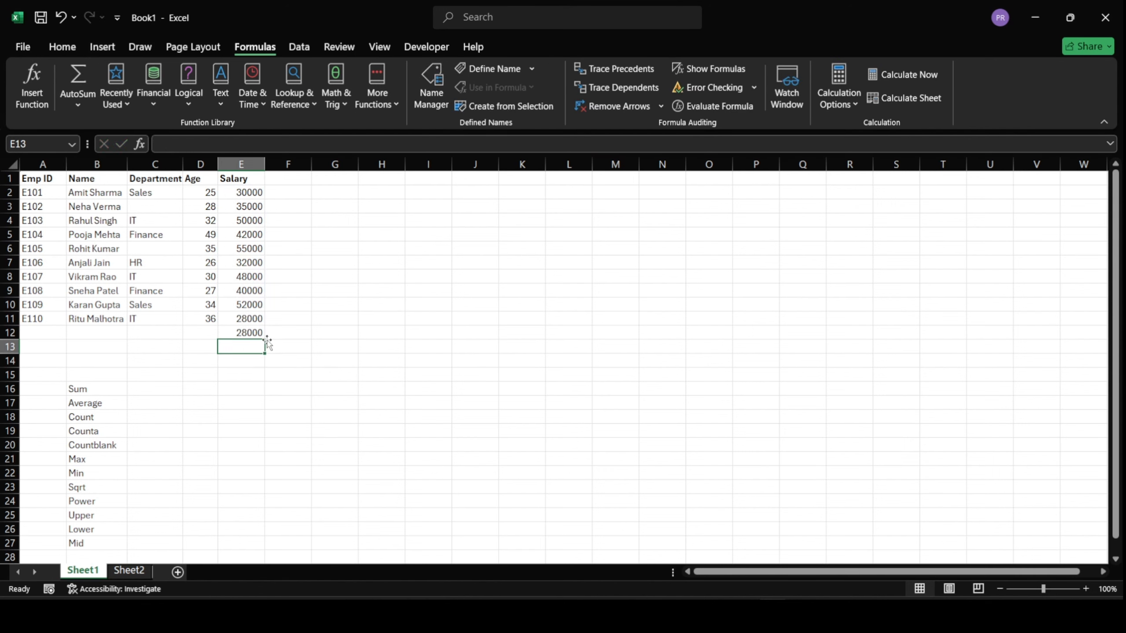
# Step: Clear the formula from cell E12 below the Salary column
pyautogui.click(255, 333)
pyautogui.press('BackSpace')
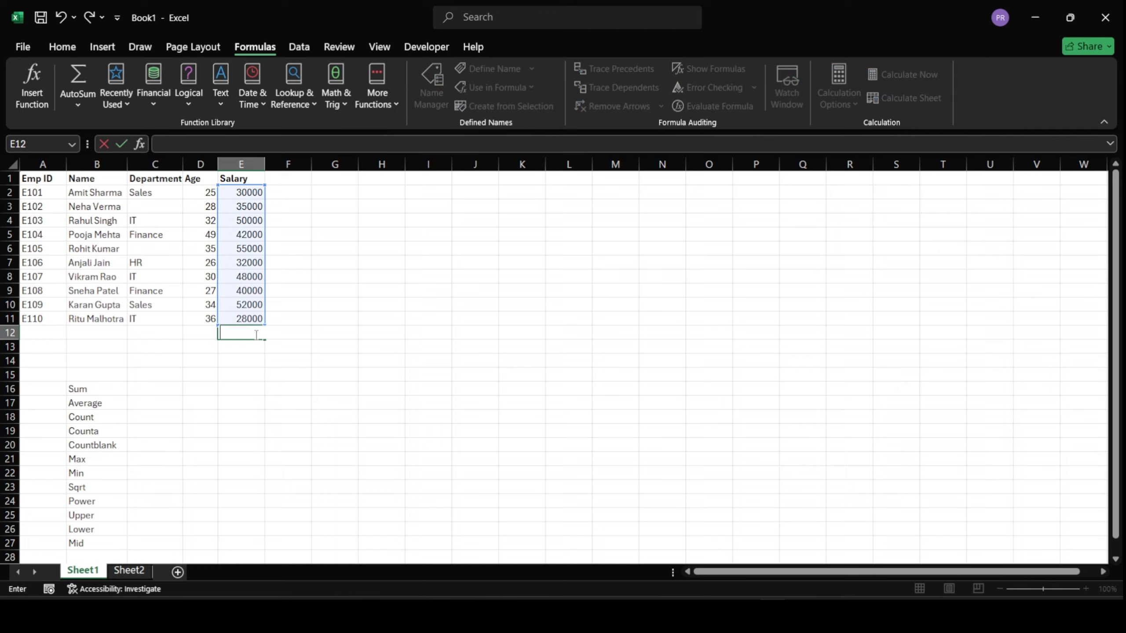
pyautogui.click(302, 310)
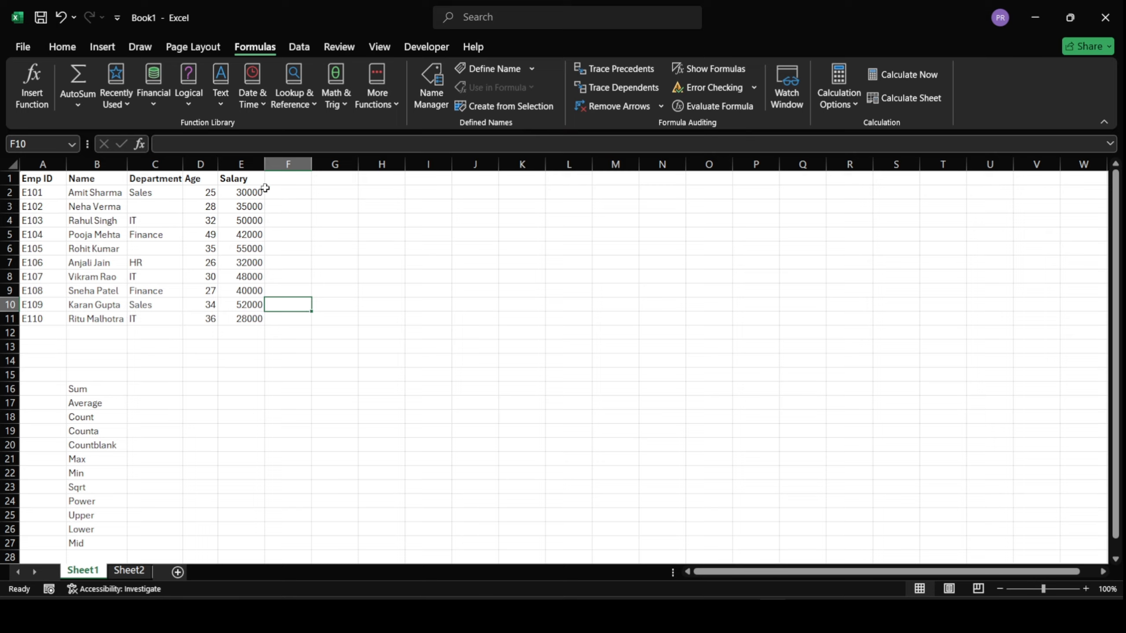
# Step: Add the heading Sum in cell F1, beside the Salary heading
pyautogui.click(294, 193)
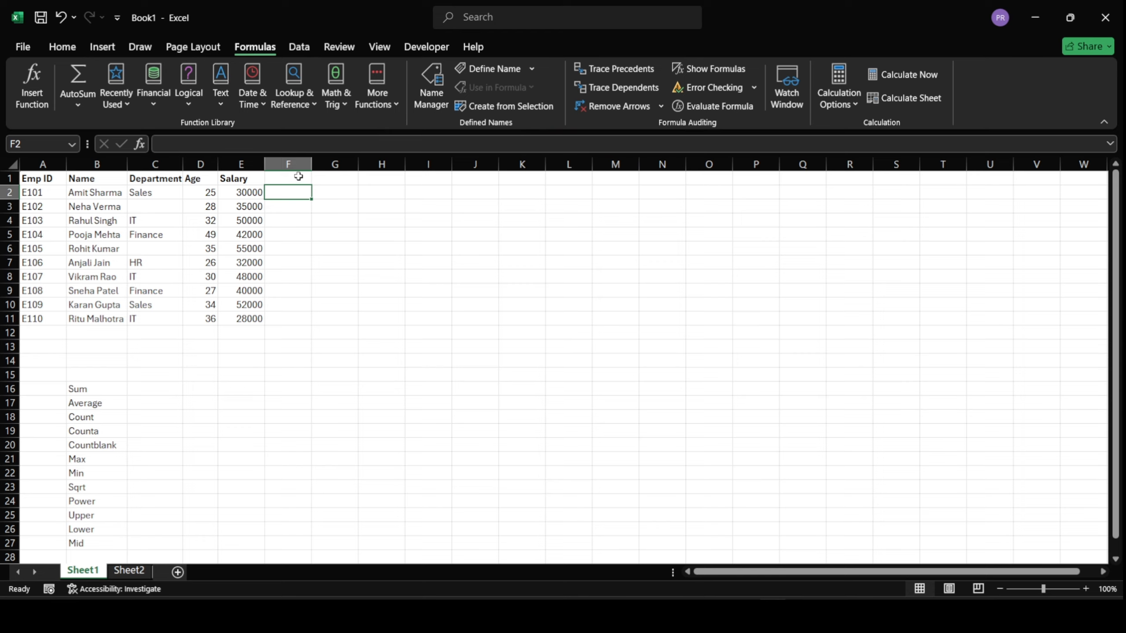
pyautogui.click(322, 193)
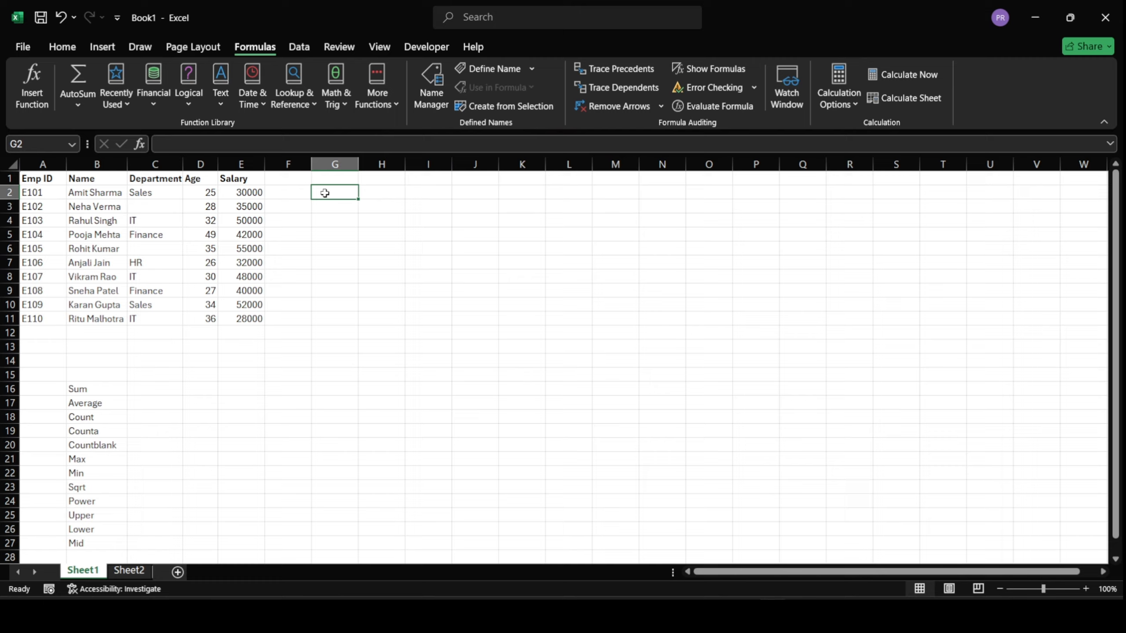
pyautogui.click(289, 192)
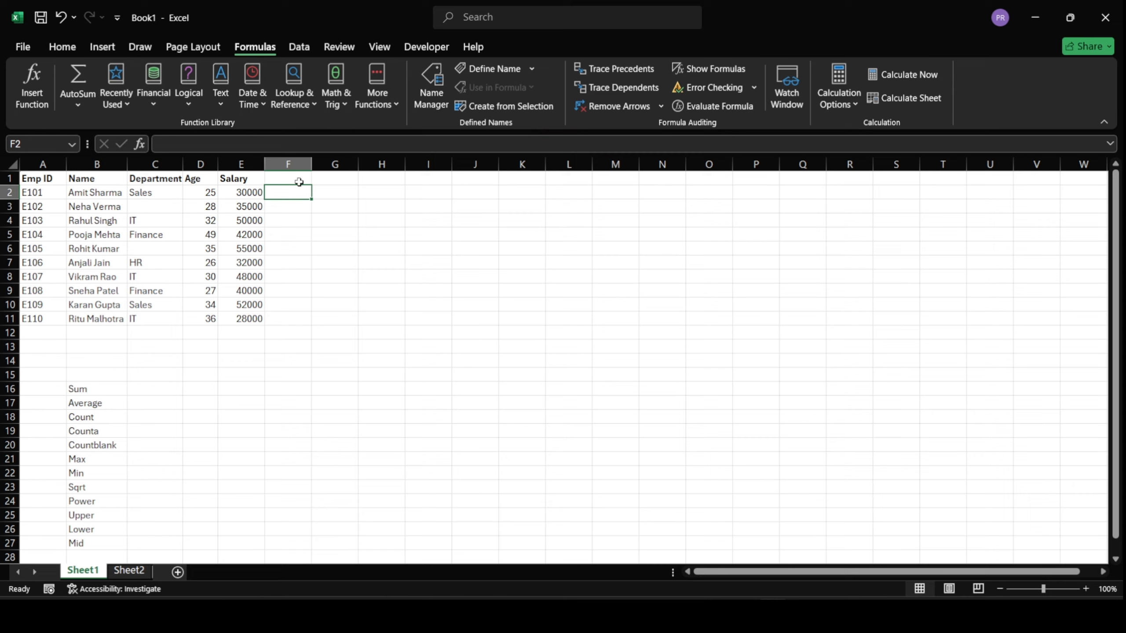
pyautogui.click(298, 180)
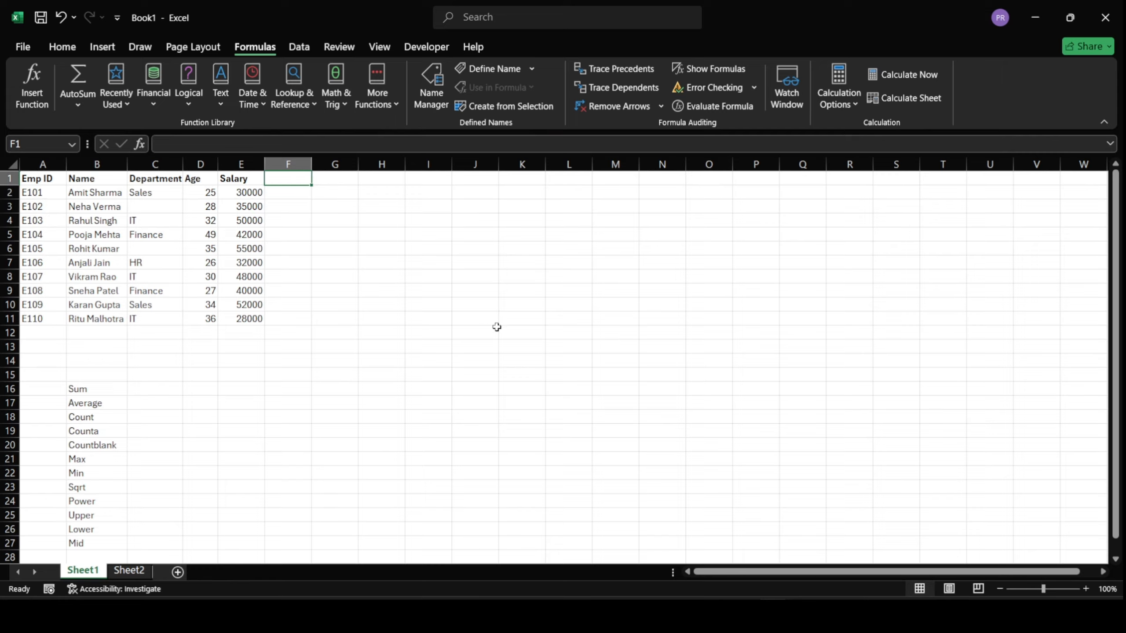
pyautogui.write('Sumj')
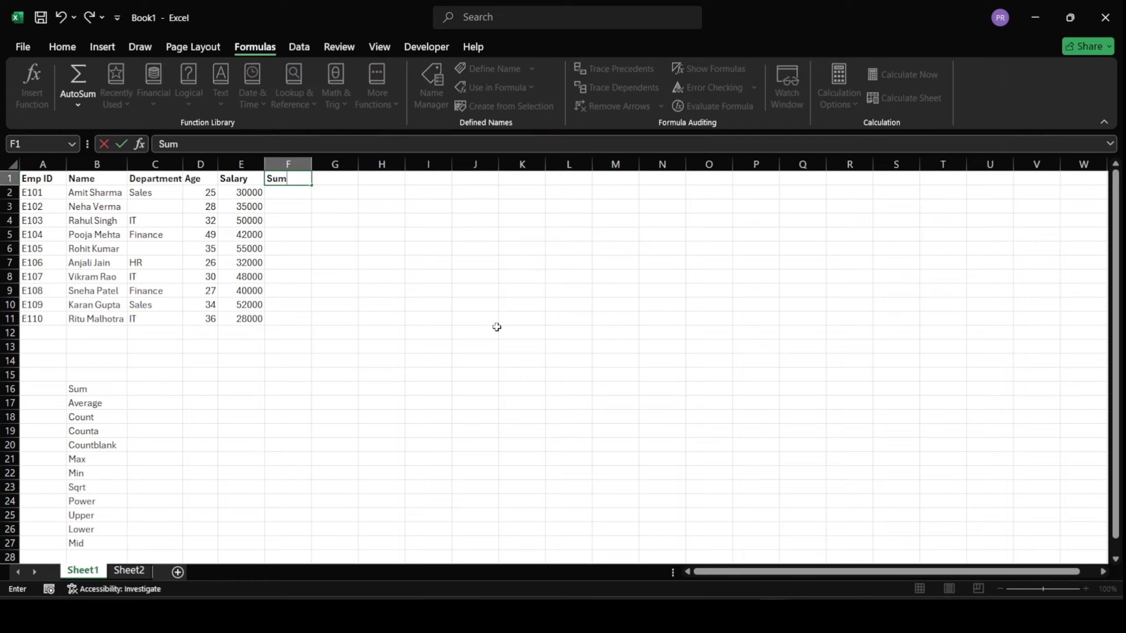
# Step: Total the salaries in cell F2 with the formula =SUM(E2:E11)
pyautogui.click(298, 193)
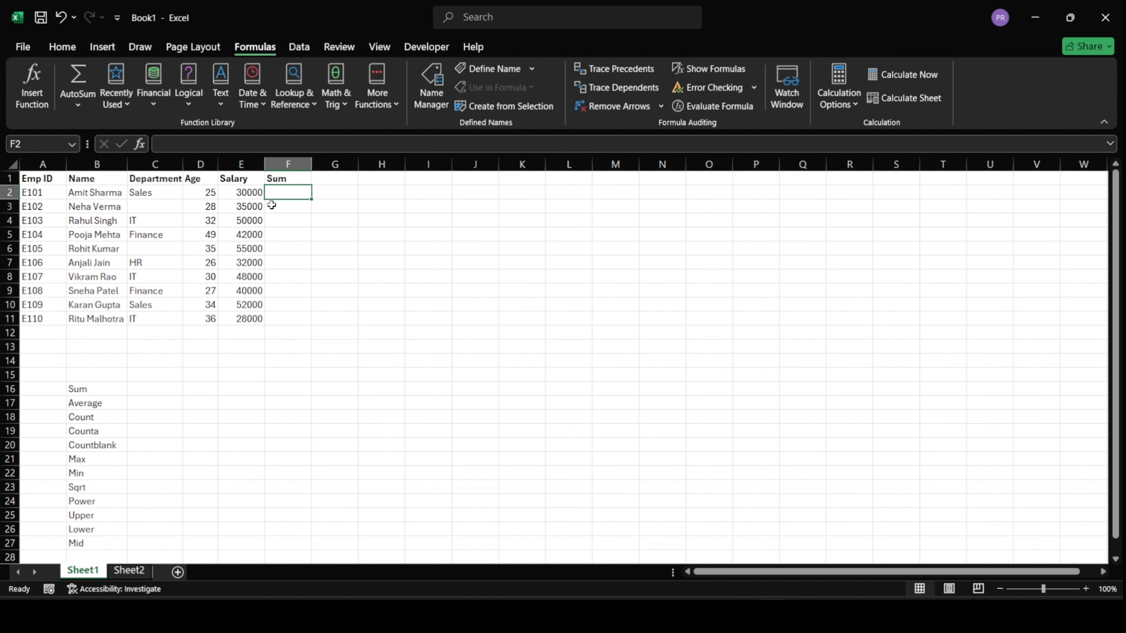
pyautogui.write('=')
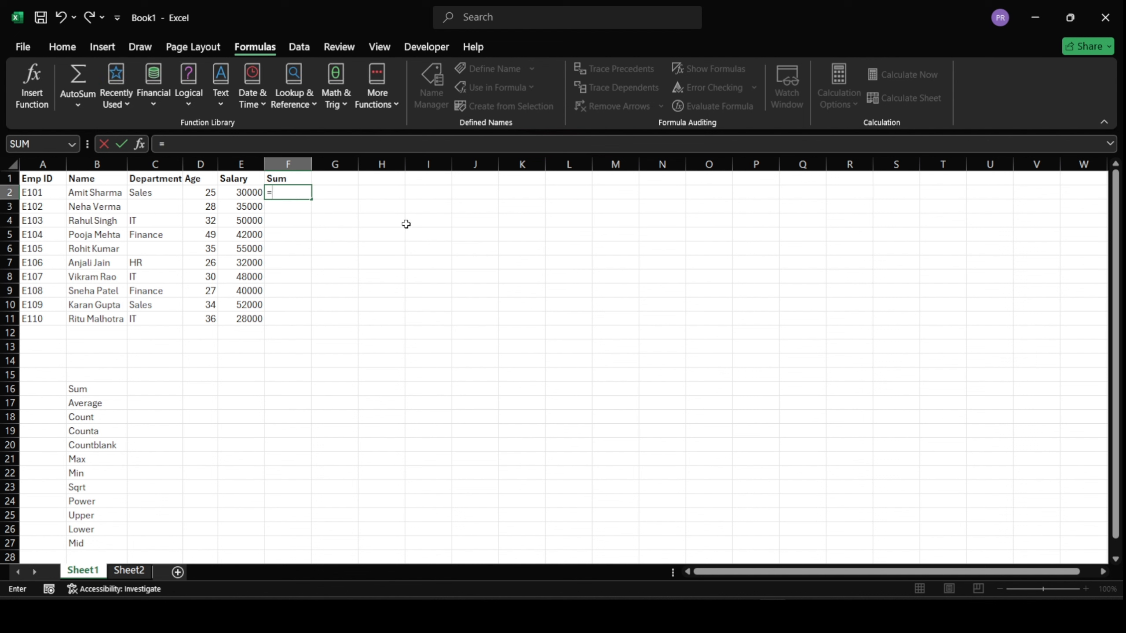
pyautogui.write('su')
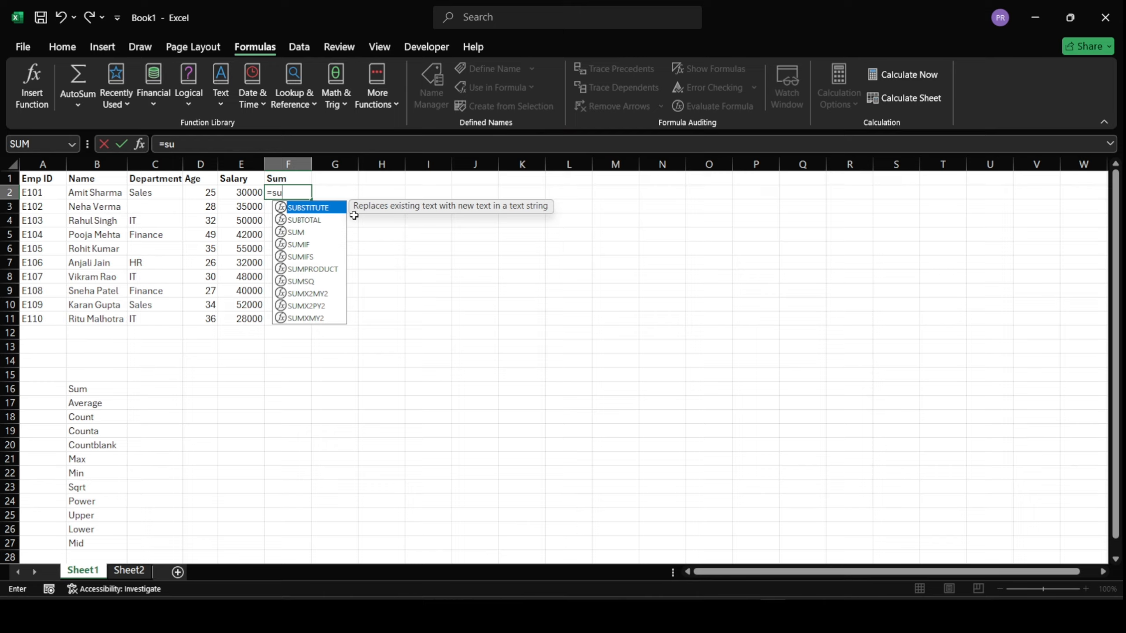
pyautogui.click(333, 234)
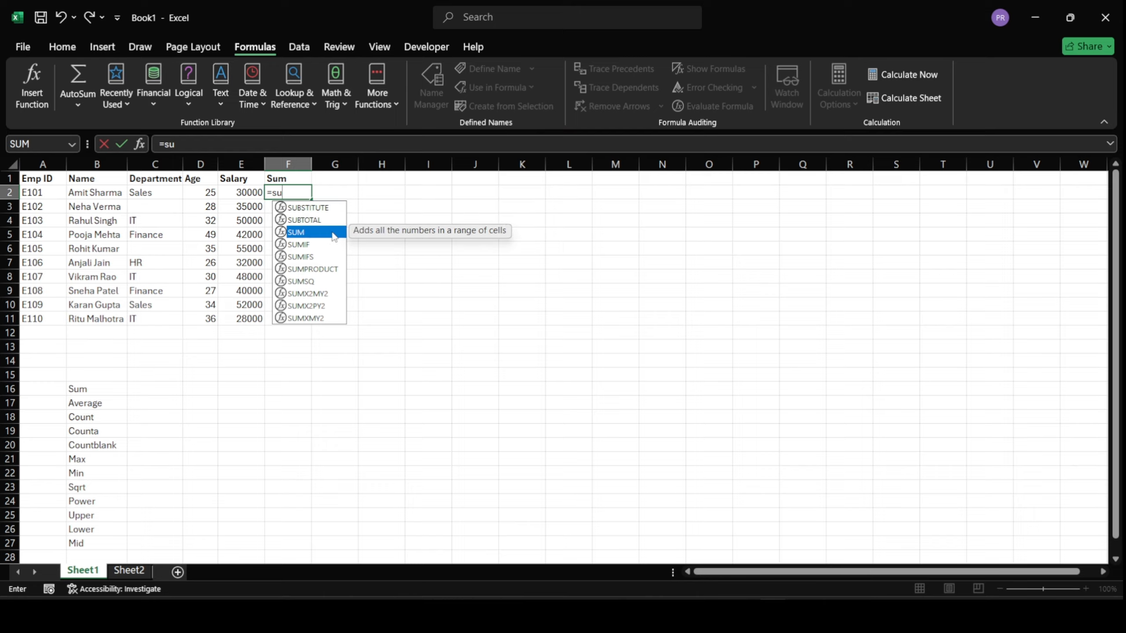
pyautogui.doubleClick(333, 232)
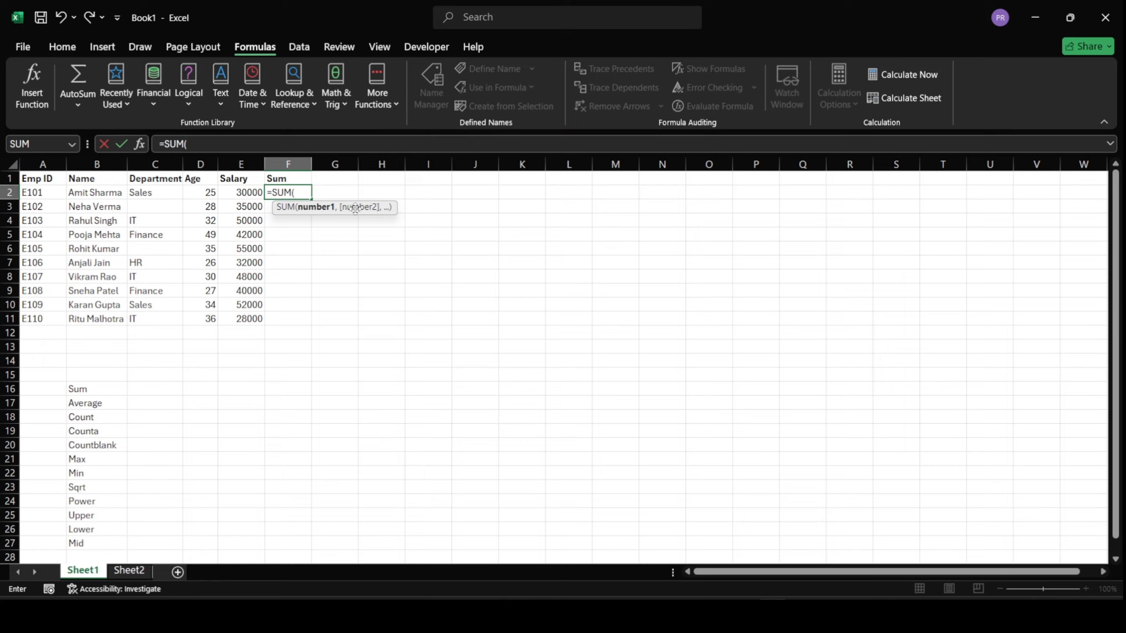
pyautogui.click(238, 192)
pyautogui.moveTo(239, 192); pyautogui.dragTo(240, 315)
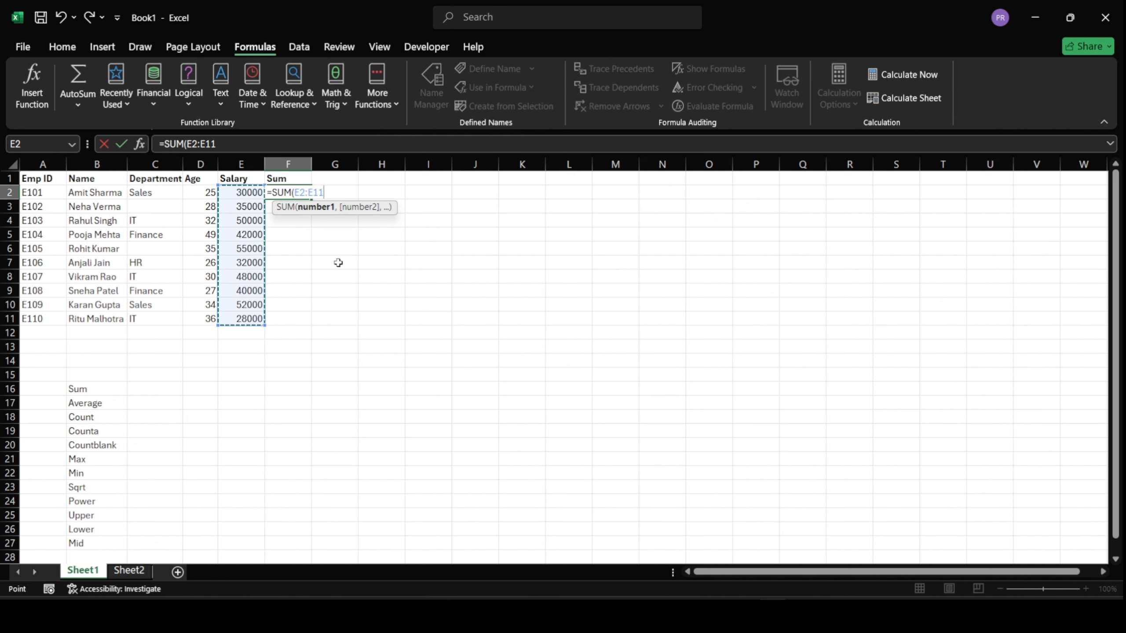
pyautogui.write(')')
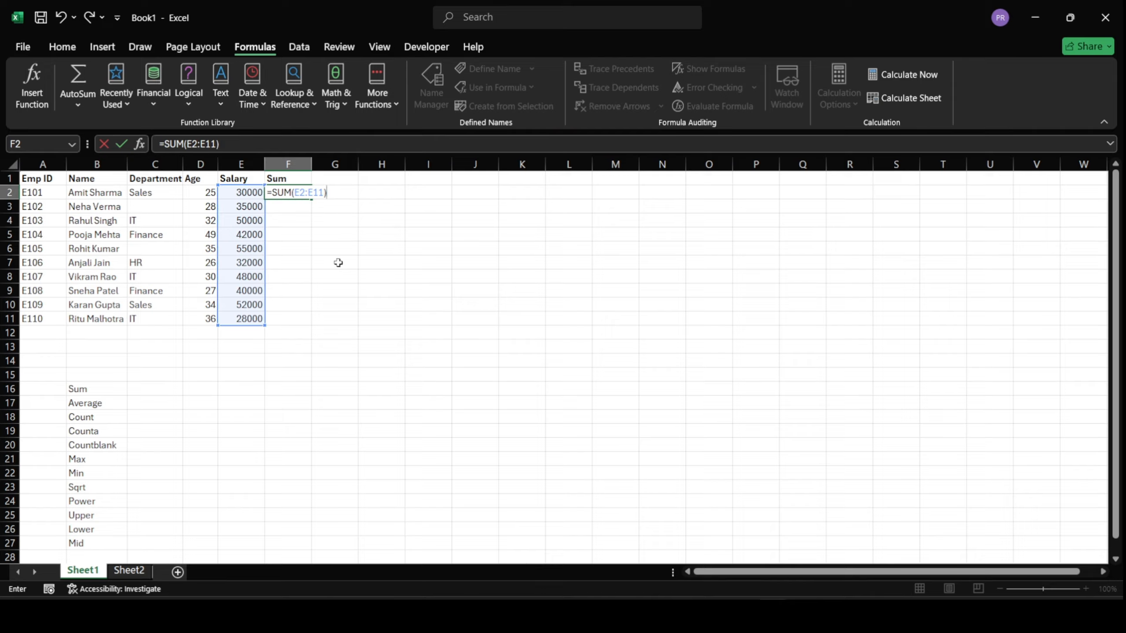
pyautogui.press('Return')
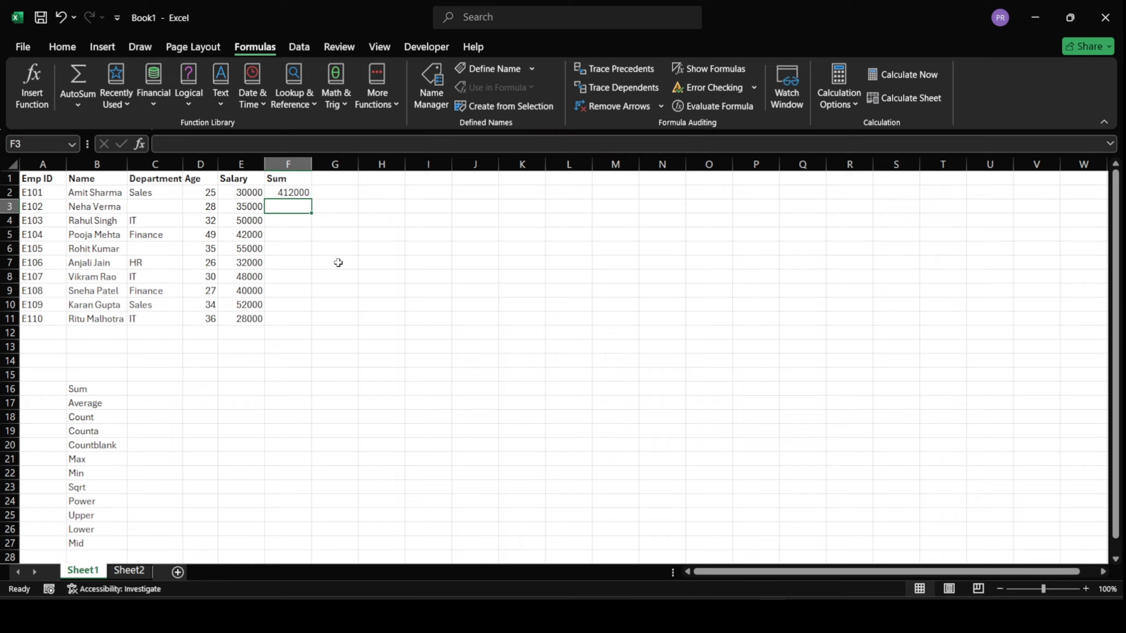
pyautogui.click(283, 191)
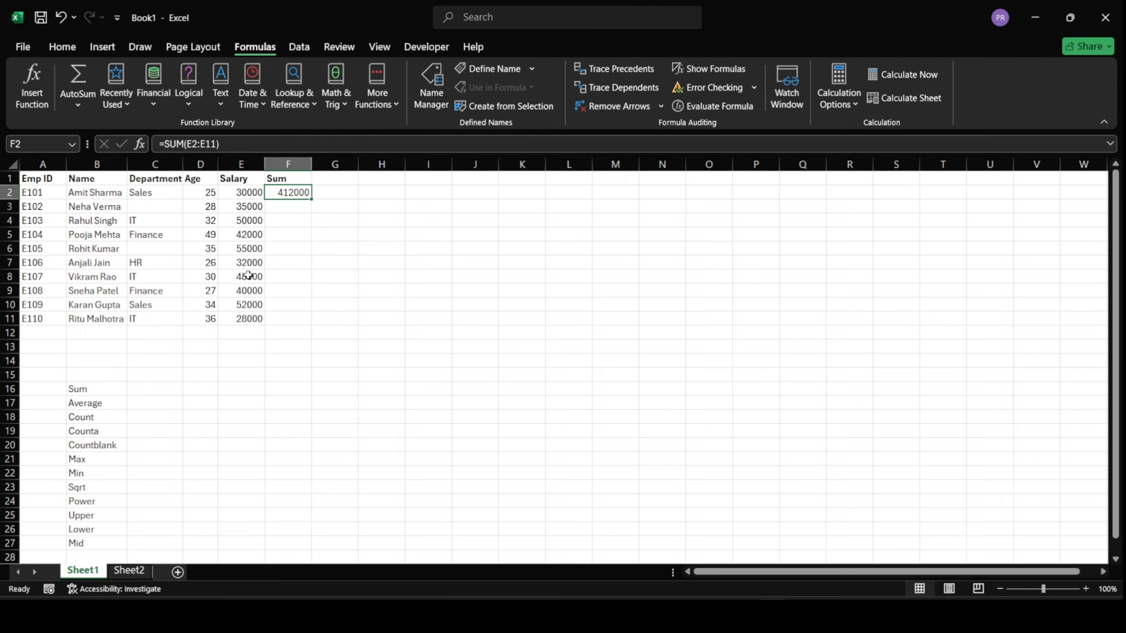
# Step: Add the heading Average in cell G1, beside the Sum heading
pyautogui.click(348, 179)
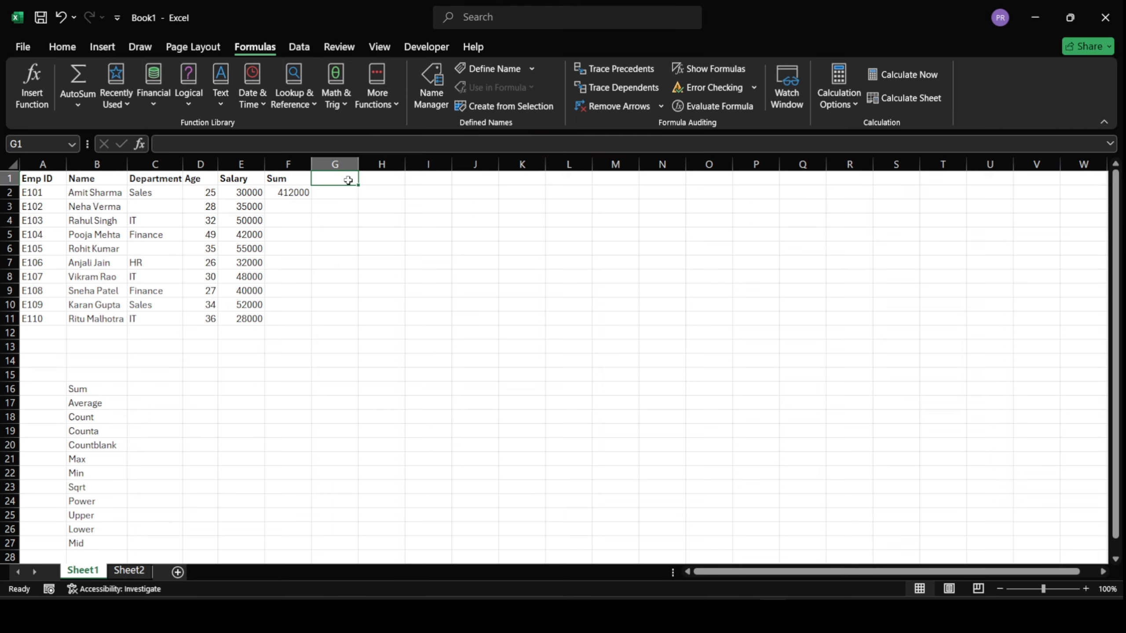
pyautogui.write('Avera')
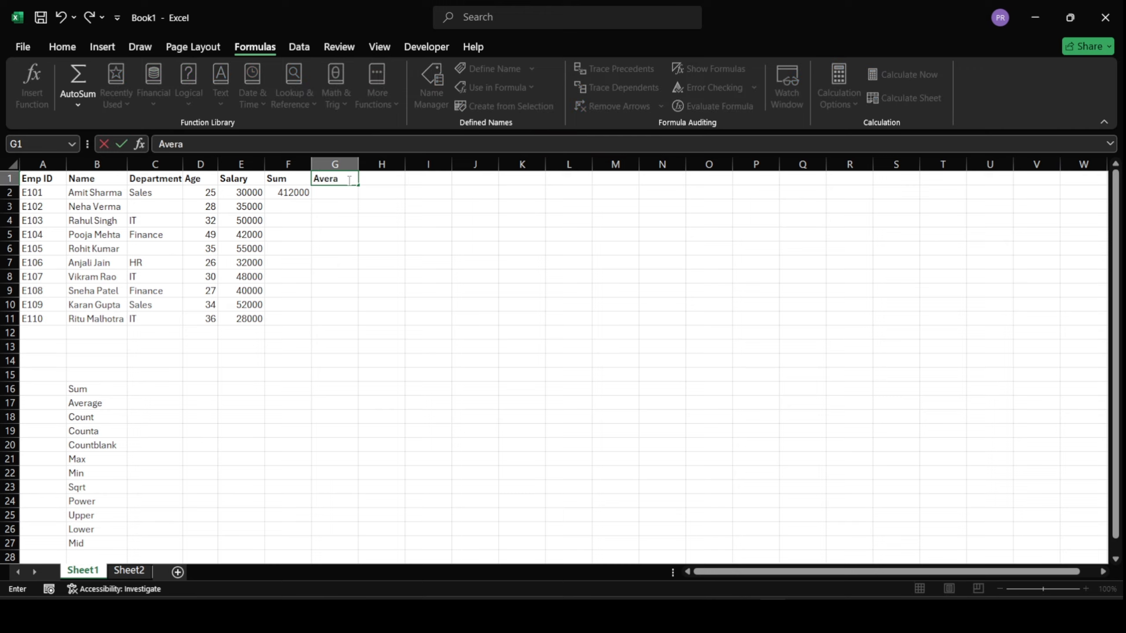
pyautogui.write('ge')
# Step: Average the salaries in cell G2 with the formula =AVERAGE(E2:E11)
pyautogui.click(328, 197)
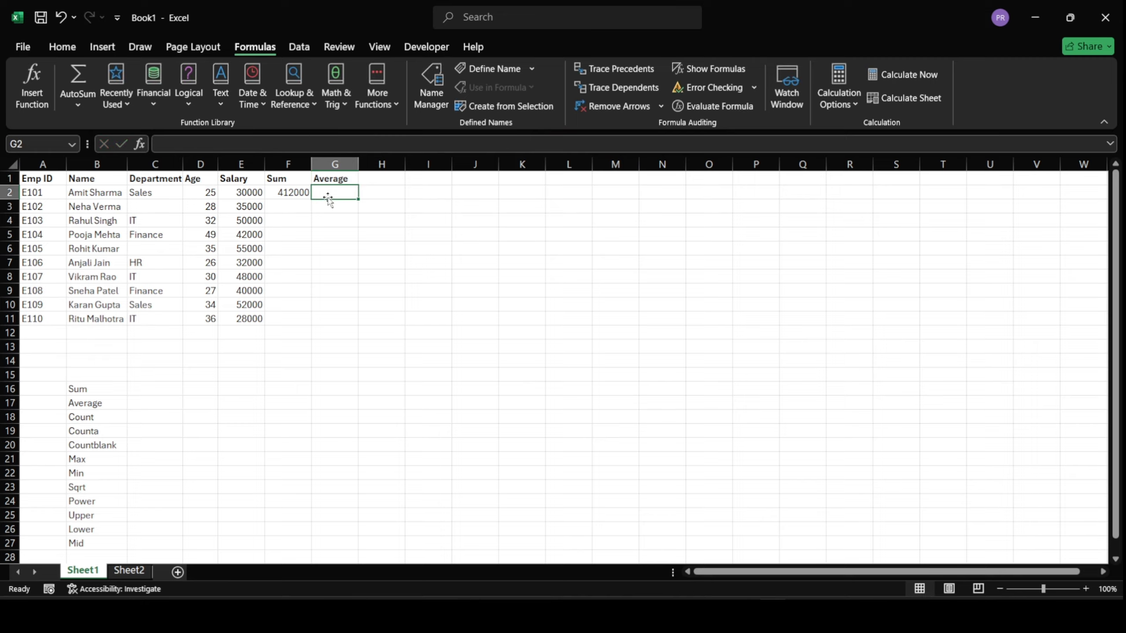
pyautogui.write('=ave')
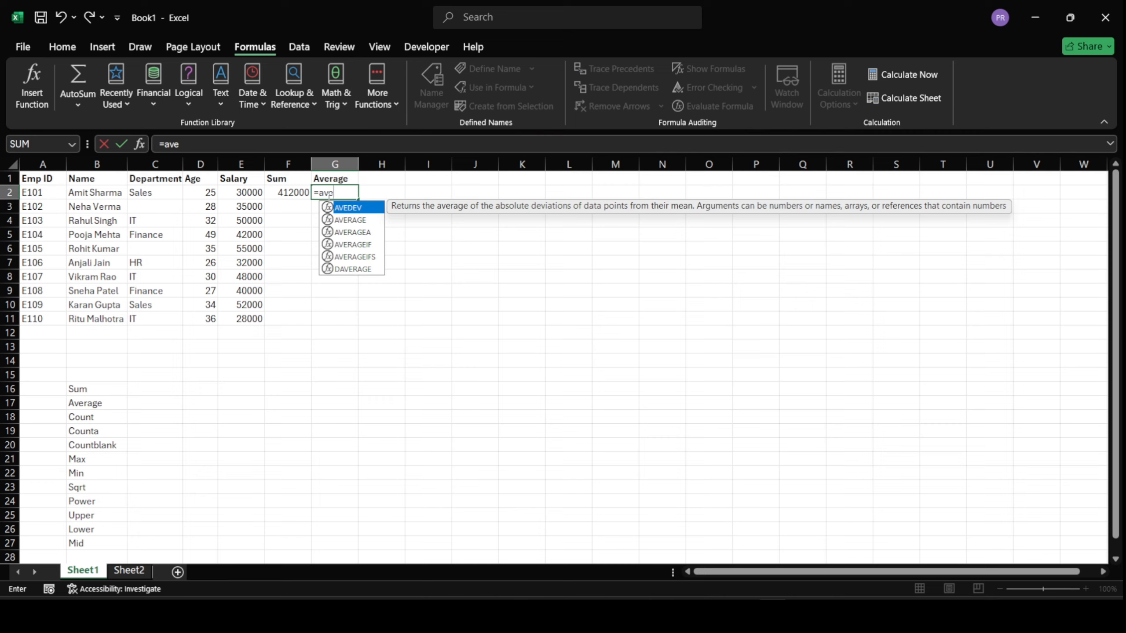
pyautogui.press('Down')
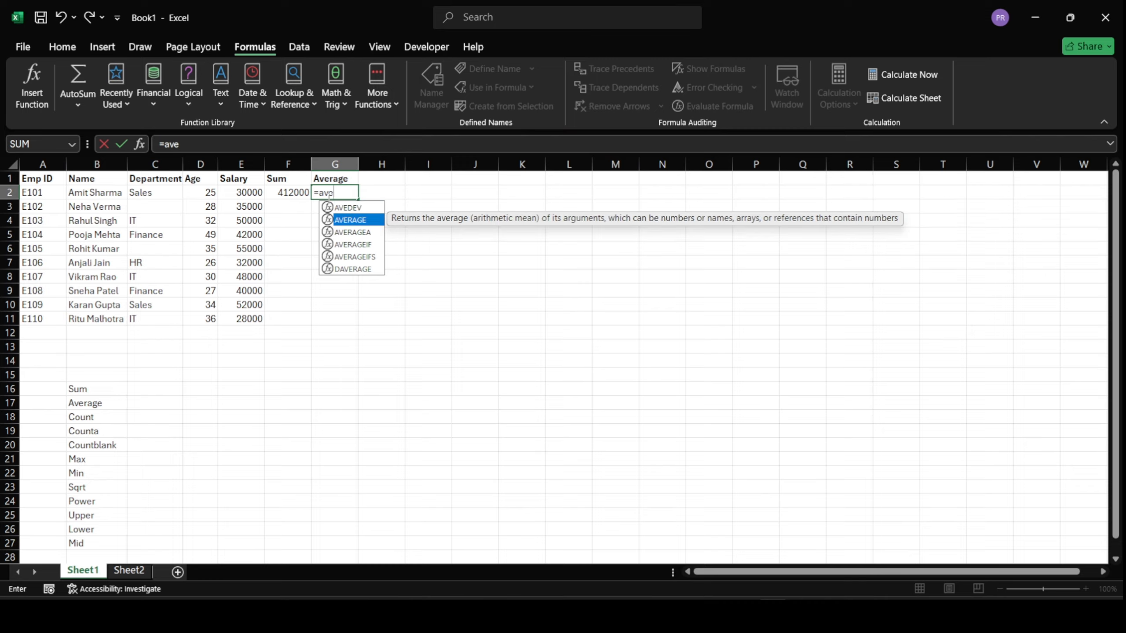
pyautogui.press('Tab')
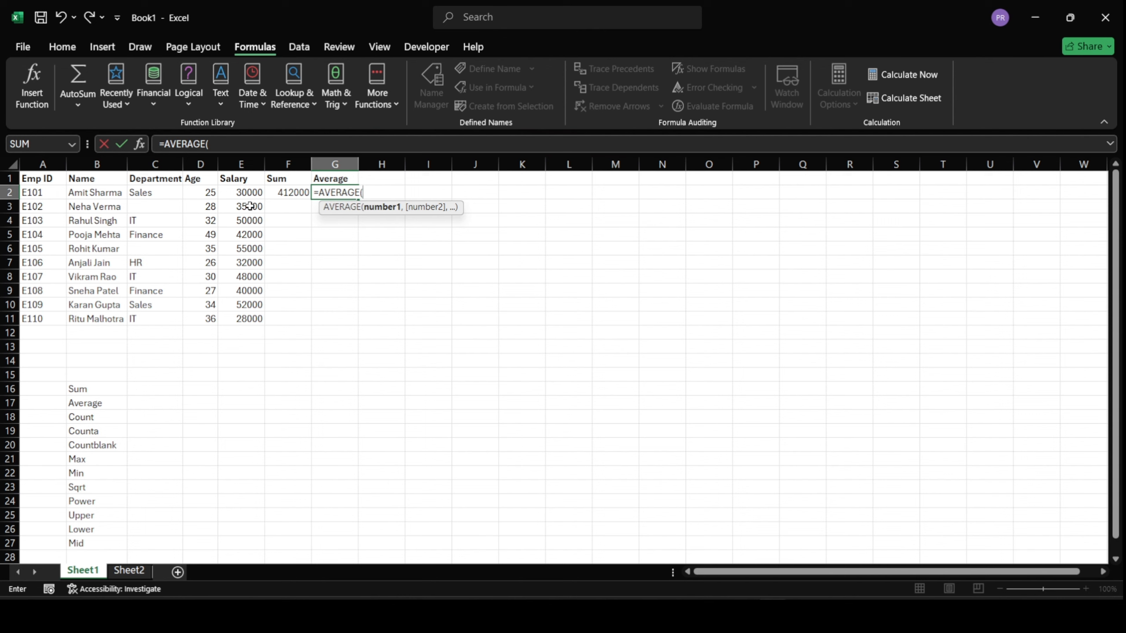
pyautogui.moveTo(253, 195); pyautogui.dragTo(250, 320)
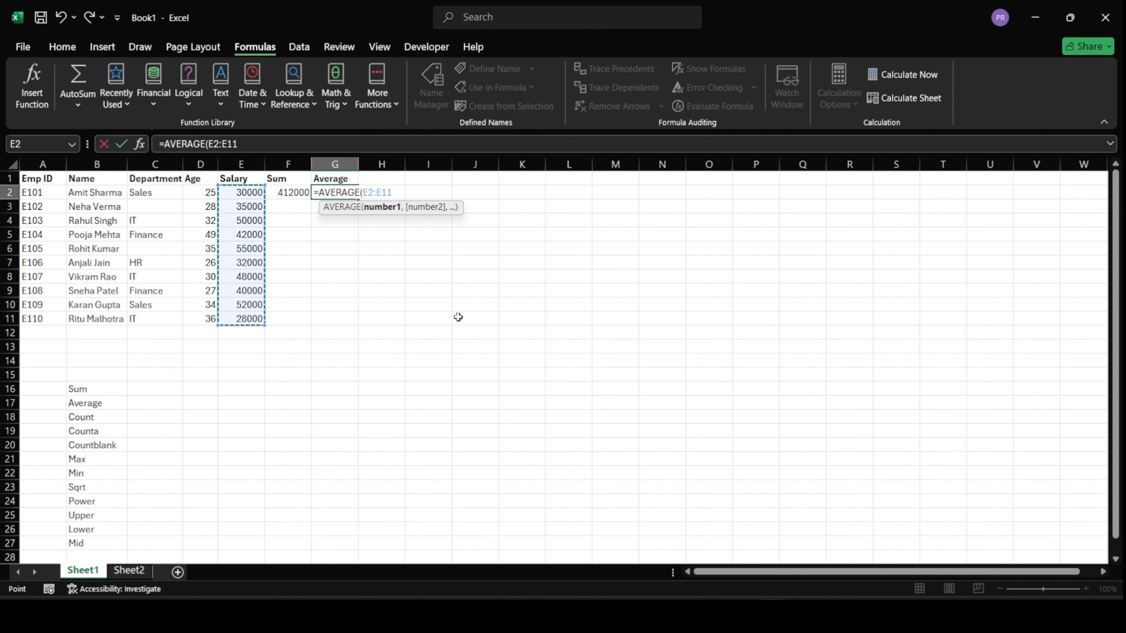
pyautogui.write(')')
pyautogui.press('Return')
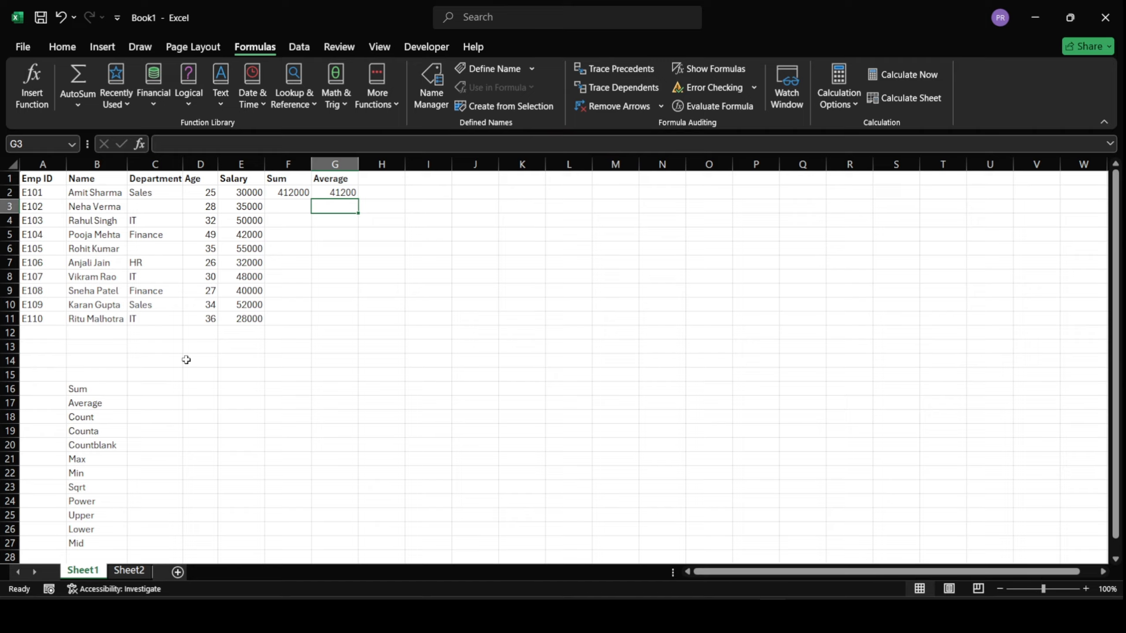
# Step: Add the heading Count in cell H1 and count the ages in H2 with the formula =COUNT(D2:D11)
pyautogui.click(377, 181)
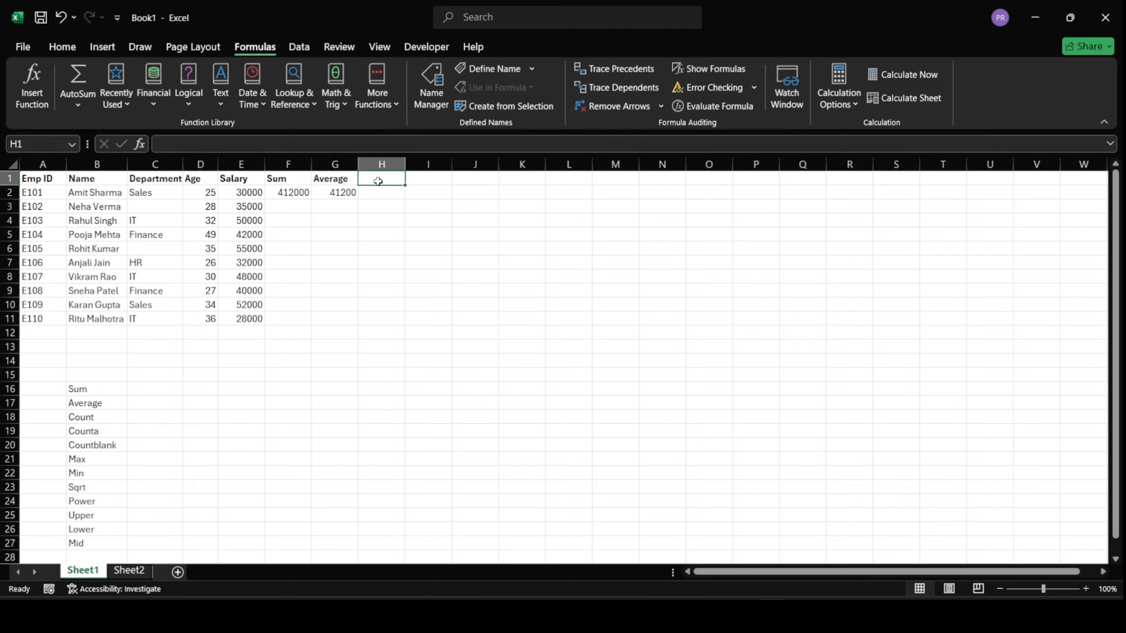
pyautogui.write('Count')
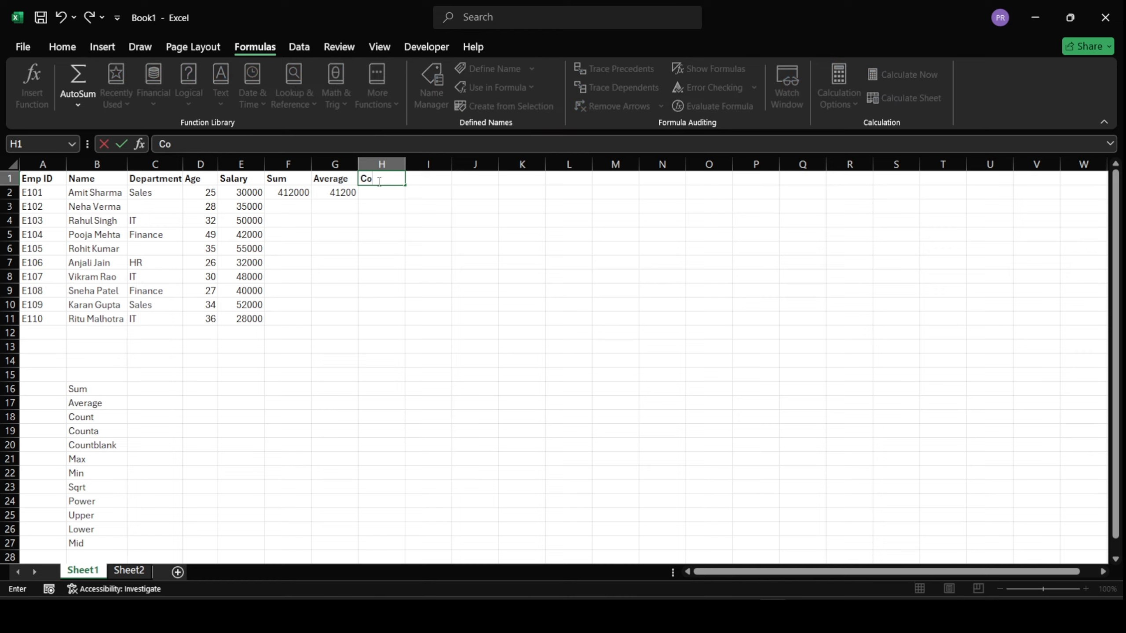
pyautogui.click(395, 196)
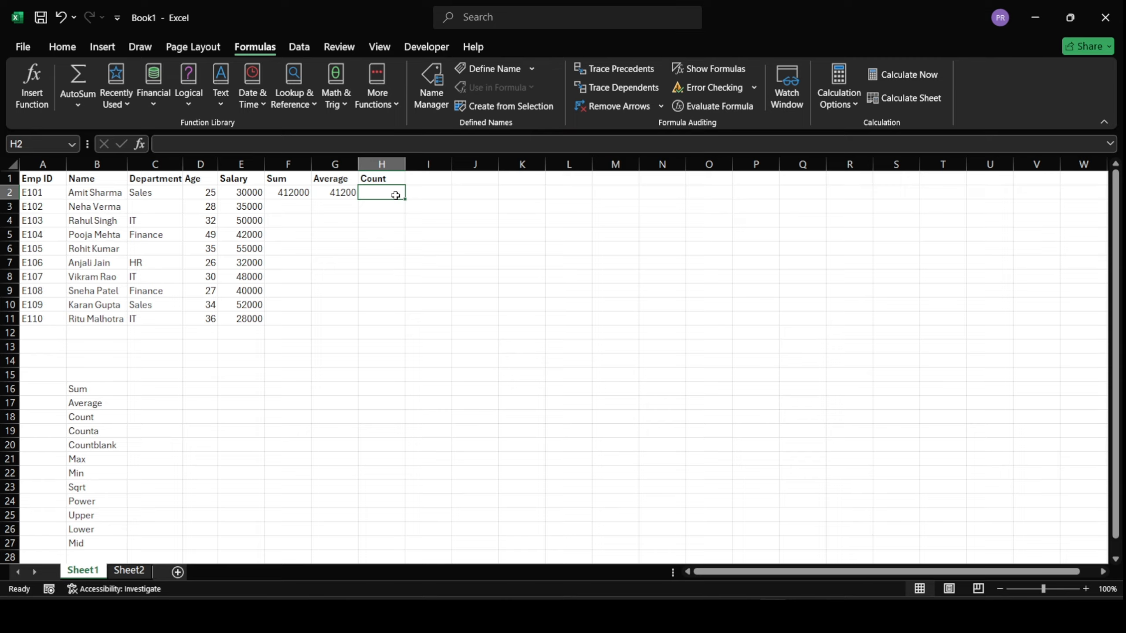
pyautogui.write('=count')
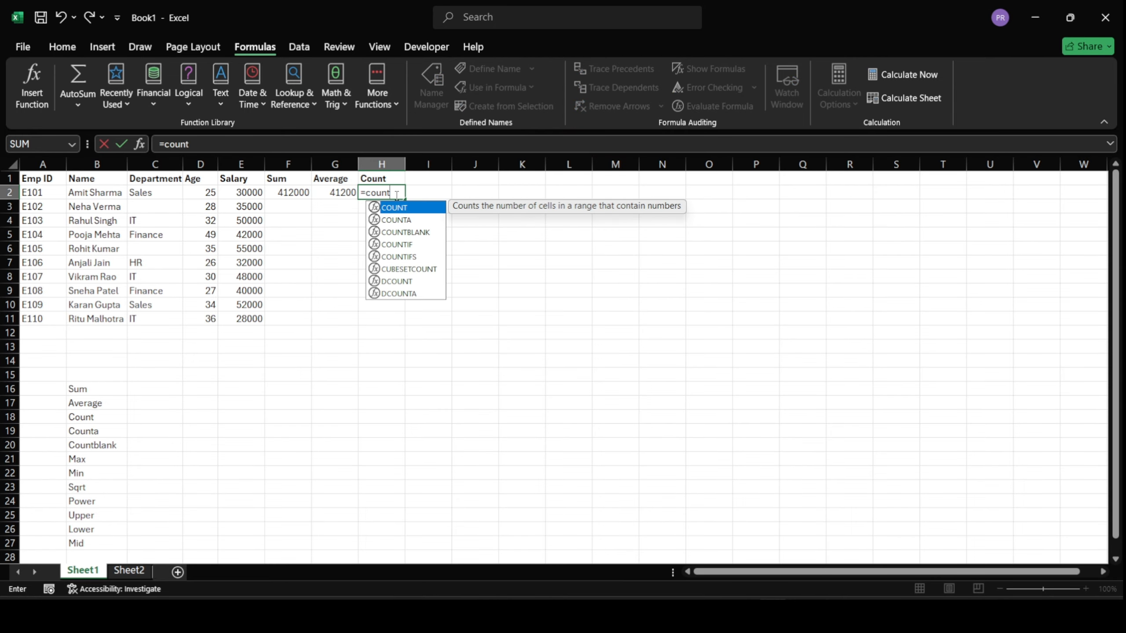
pyautogui.press('Tab')
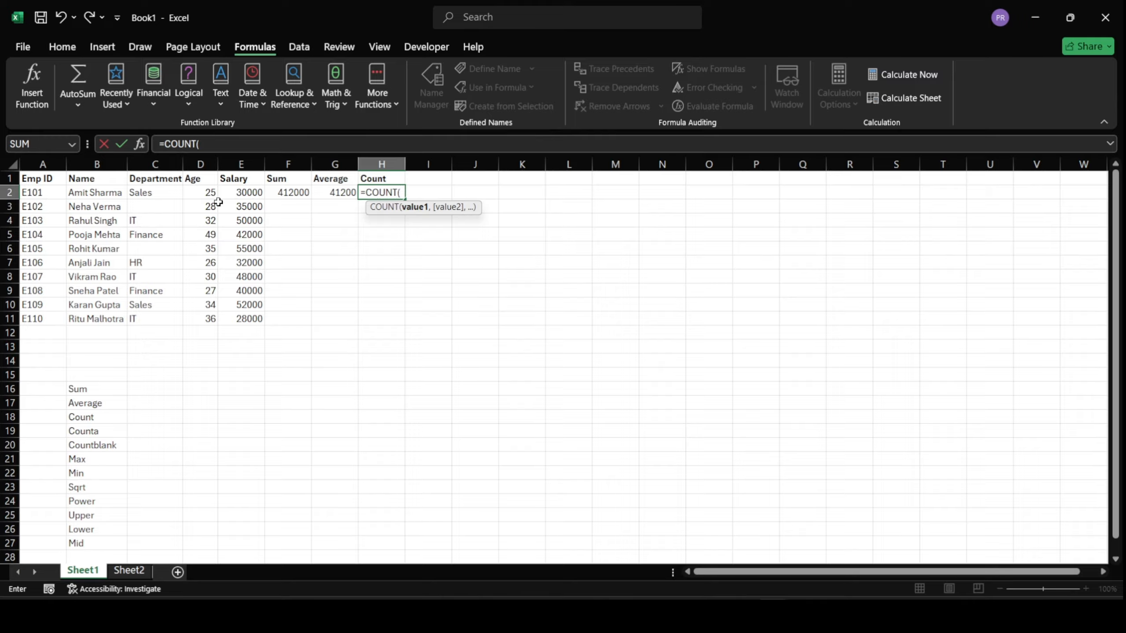
pyautogui.moveTo(213, 192); pyautogui.dragTo(216, 320)
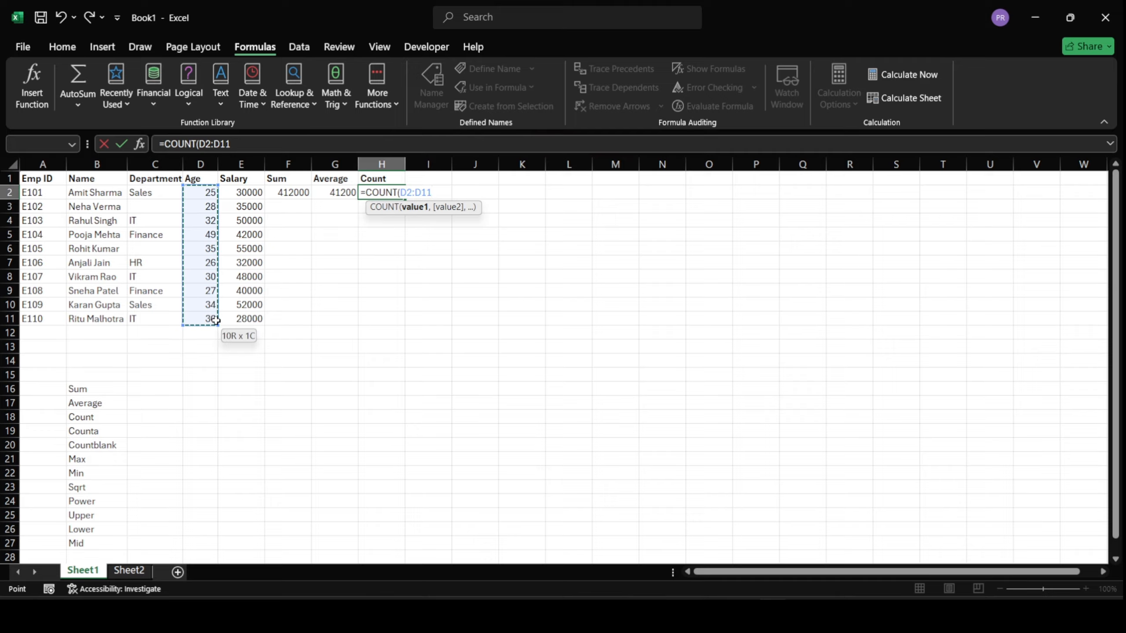
pyautogui.write(')')
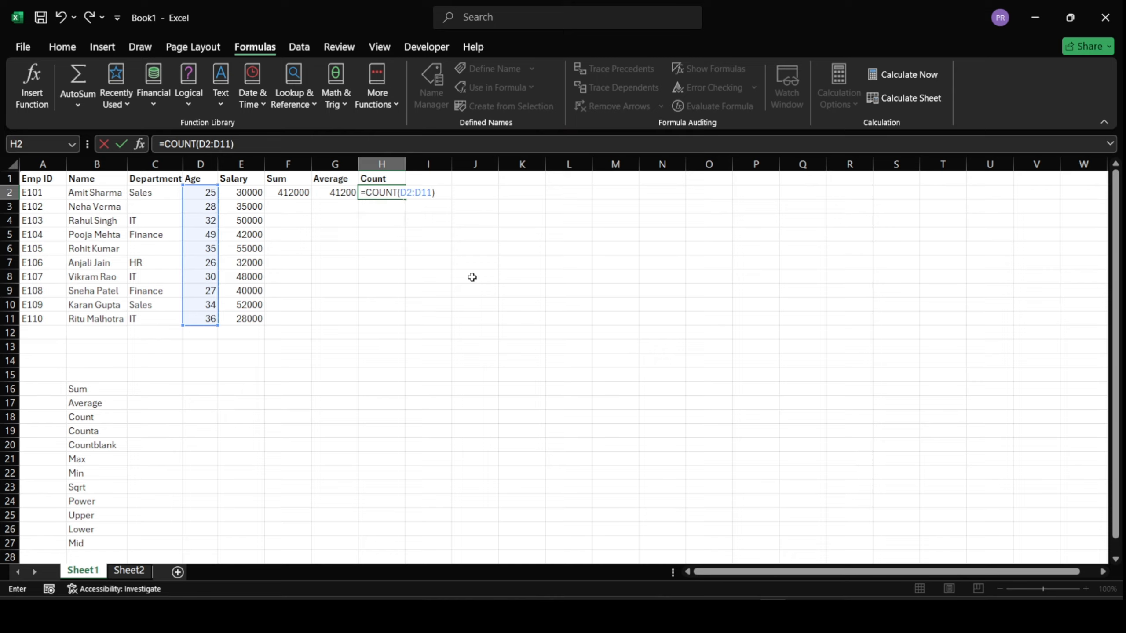
pyautogui.press('Return')
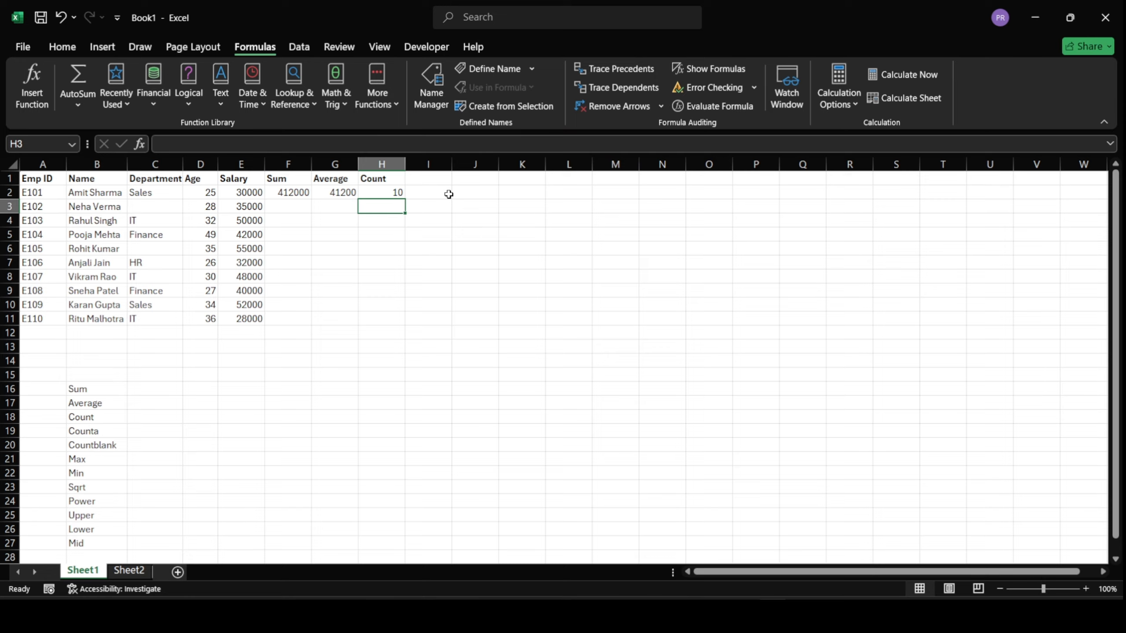
# Step: Add the heading Counta in cell I1, beside the Count heading
pyautogui.click(442, 180)
pyautogui.write('Co')
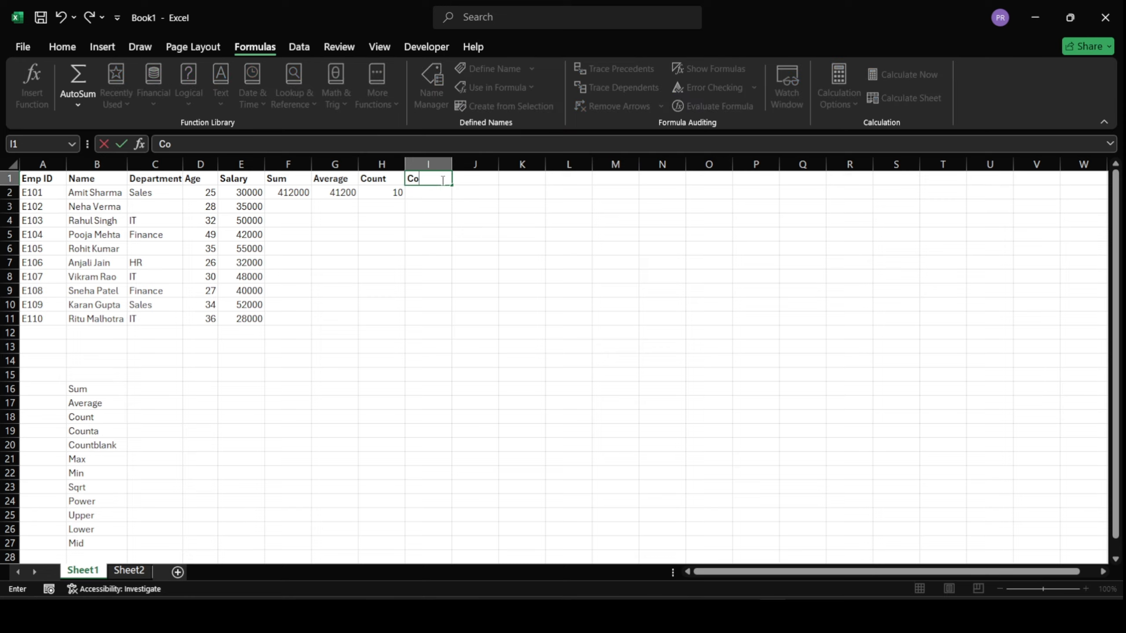
pyautogui.write('unta')
pyautogui.press('Return')
# Step: Enter the formula =COUNT(B2:B11) over the Name column in cell I2, under the Counta heading
pyautogui.write('=c')
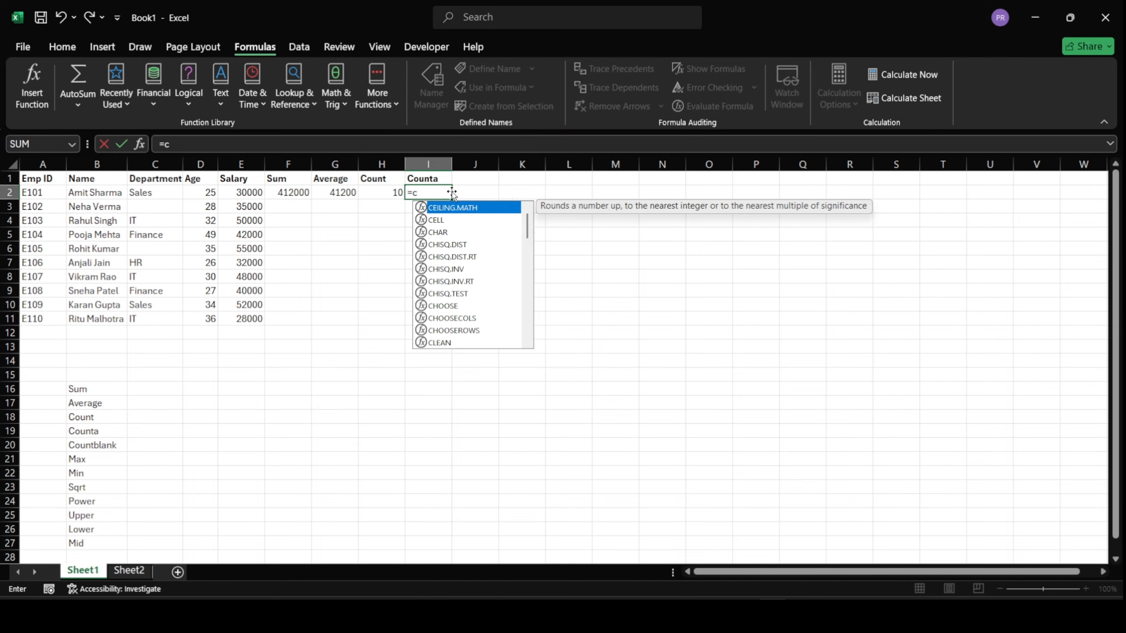
pyautogui.write('ount')
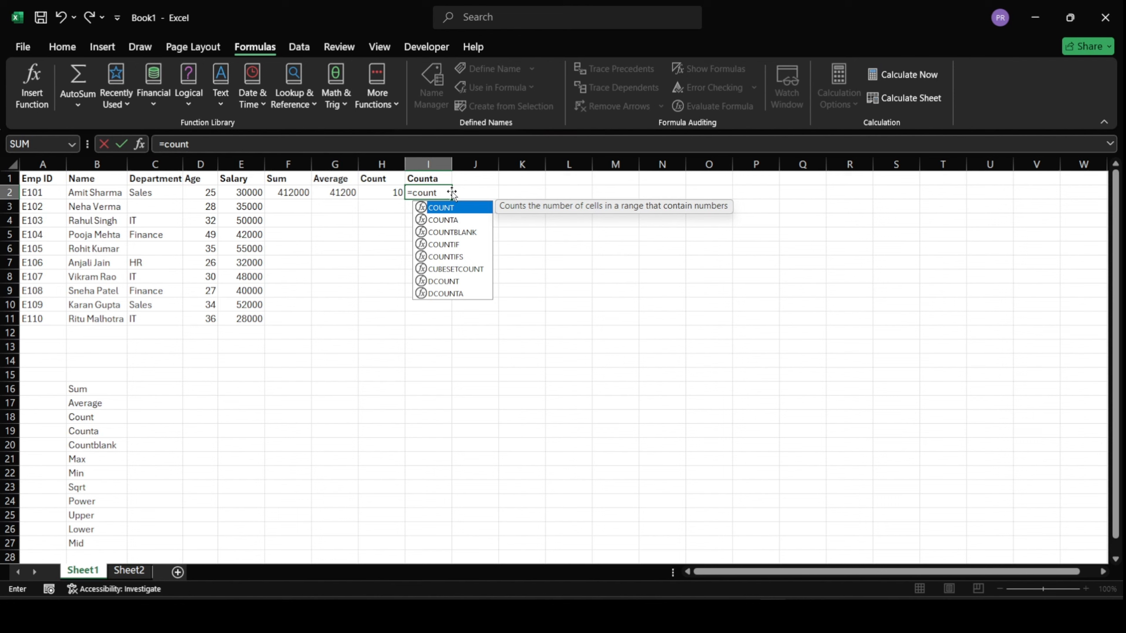
pyautogui.press('Tab')
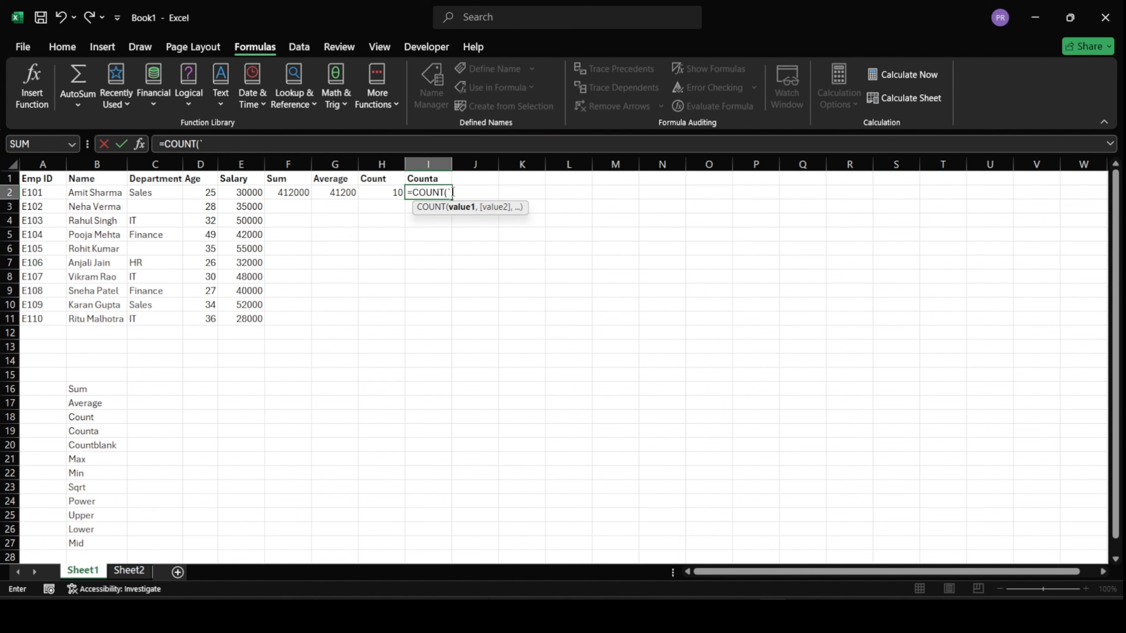
pyautogui.click(91, 197)
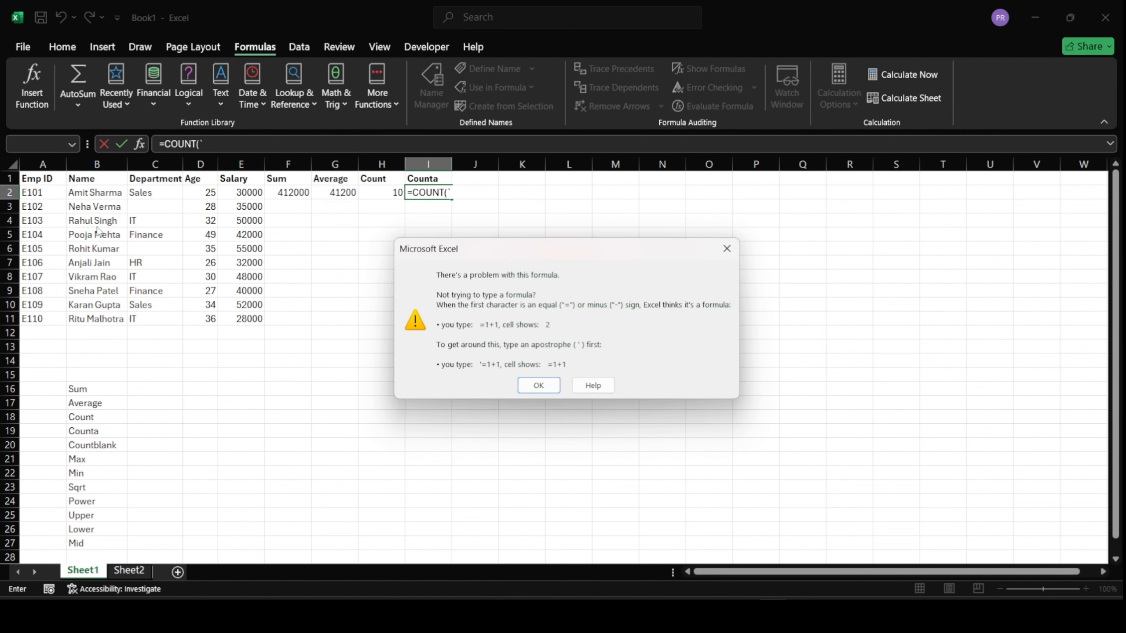
pyautogui.click(538, 385)
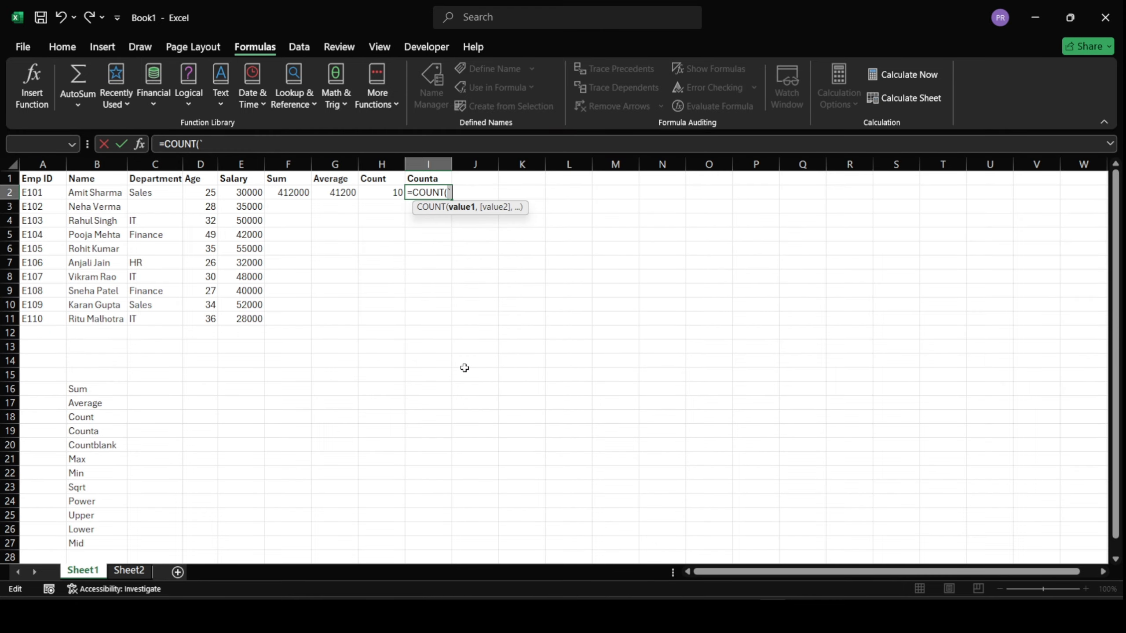
pyautogui.press('BackSpace')
pyautogui.moveTo(100, 194); pyautogui.dragTo(124, 328)
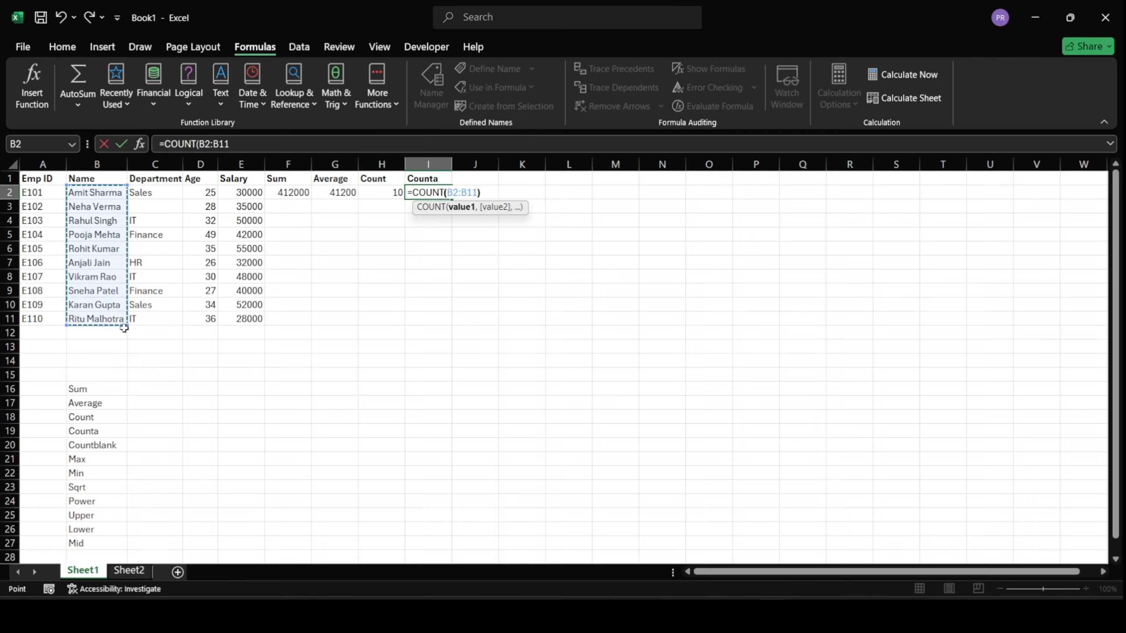
pyautogui.press('Return')
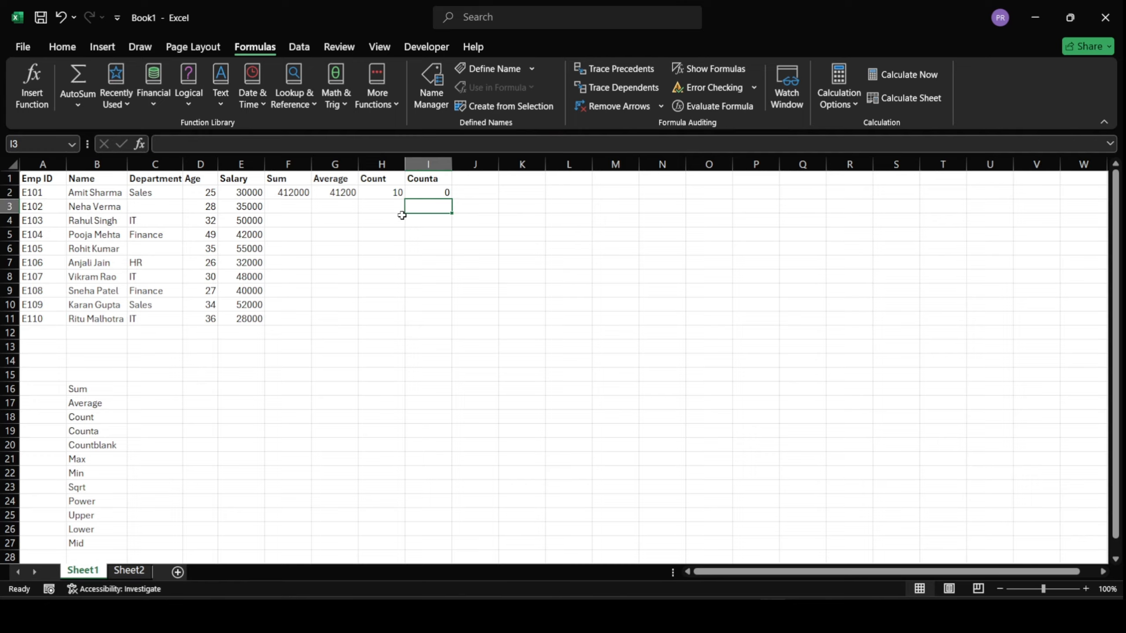
# Step: Change the function in cell I2 to COUNTA so the formula reads =COUNTA(B2:B11)
pyautogui.doubleClick(428, 194)
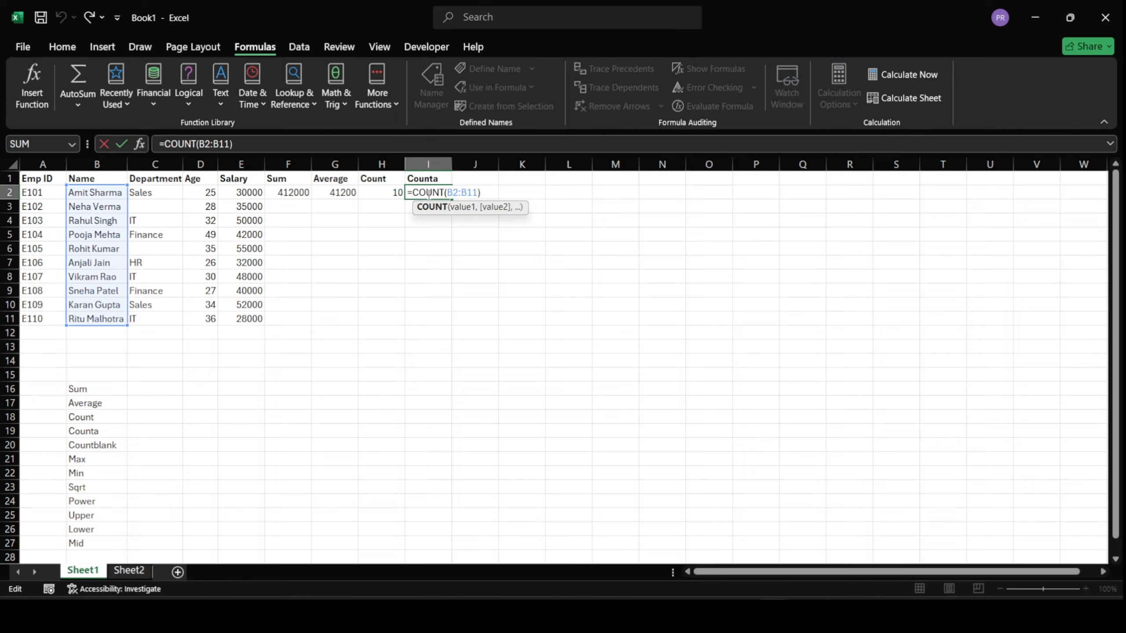
pyautogui.click(445, 192)
pyautogui.write('A')
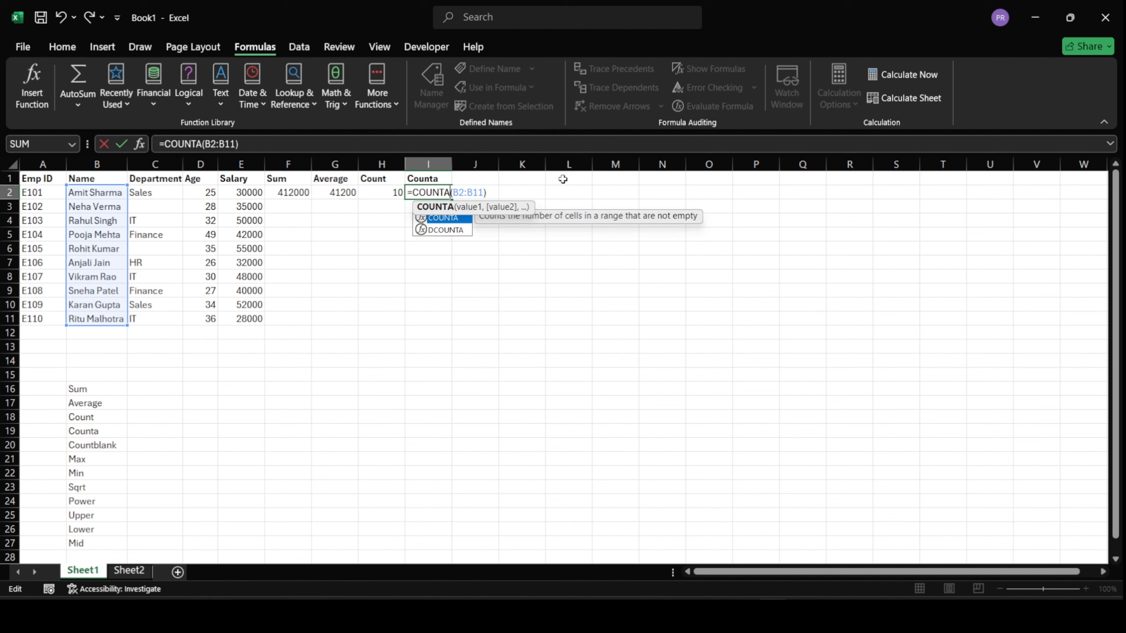
pyautogui.press('Return')
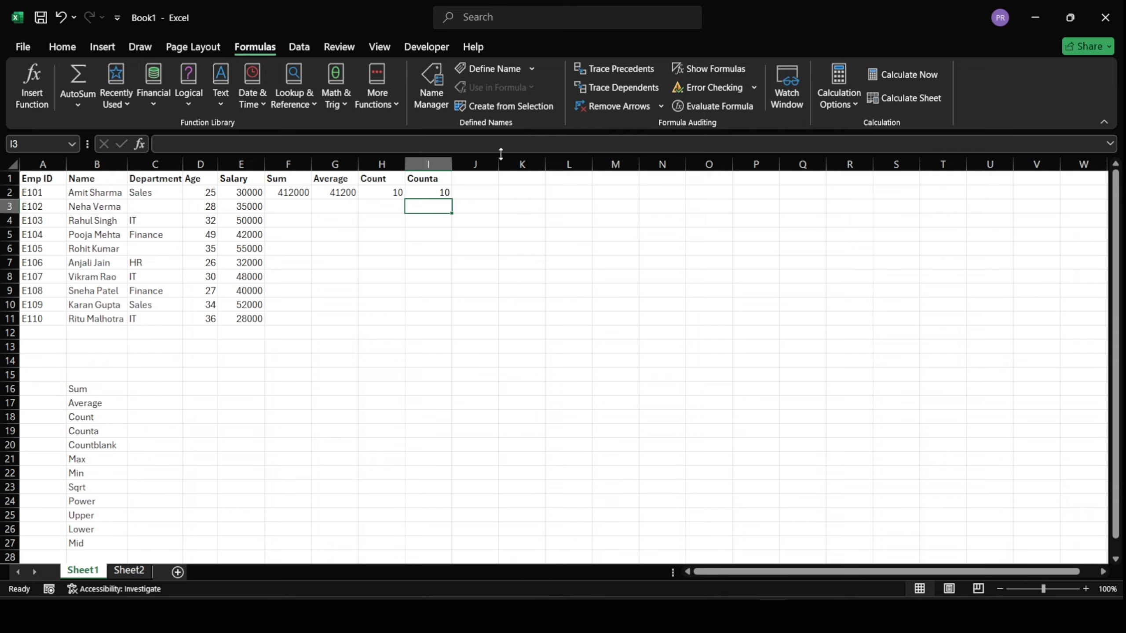
# Step: Add the heading Countblank, with a capital C, in cell J1 beside the Counta heading
pyautogui.click(465, 182)
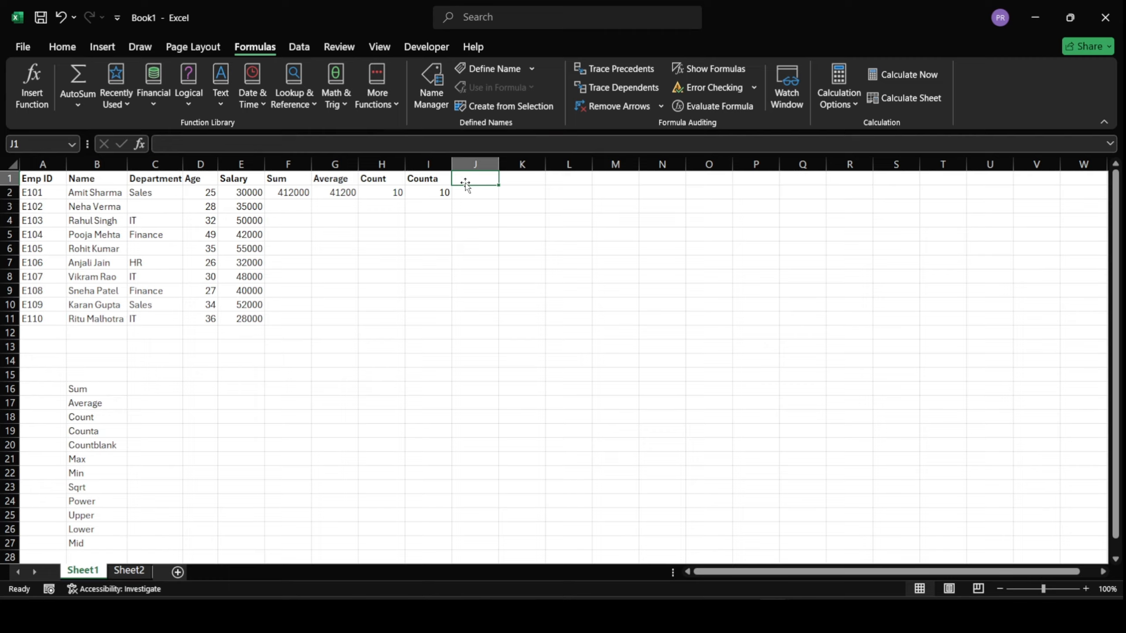
pyautogui.write('count')
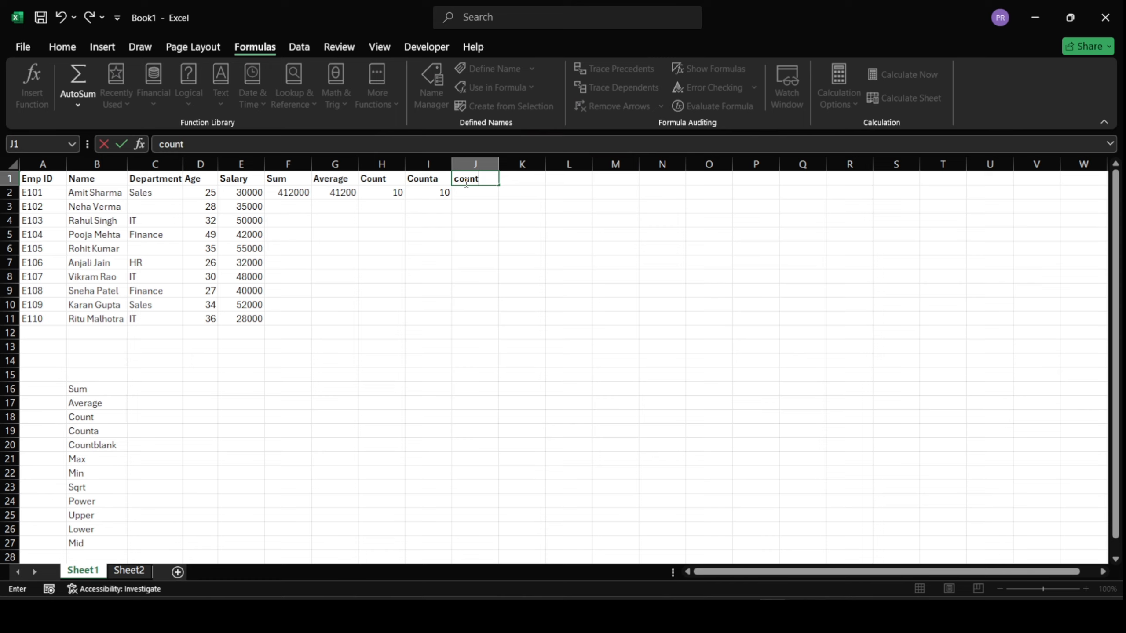
pyautogui.write('blank')
pyautogui.press('Return')
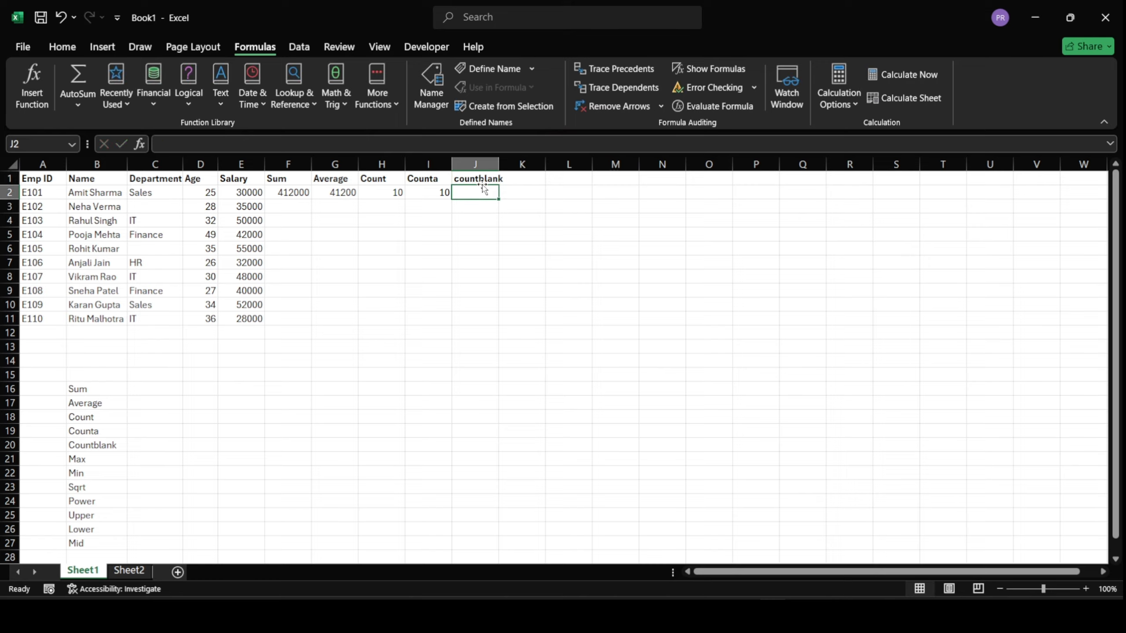
pyautogui.click(465, 179)
pyautogui.doubleClick(462, 177)
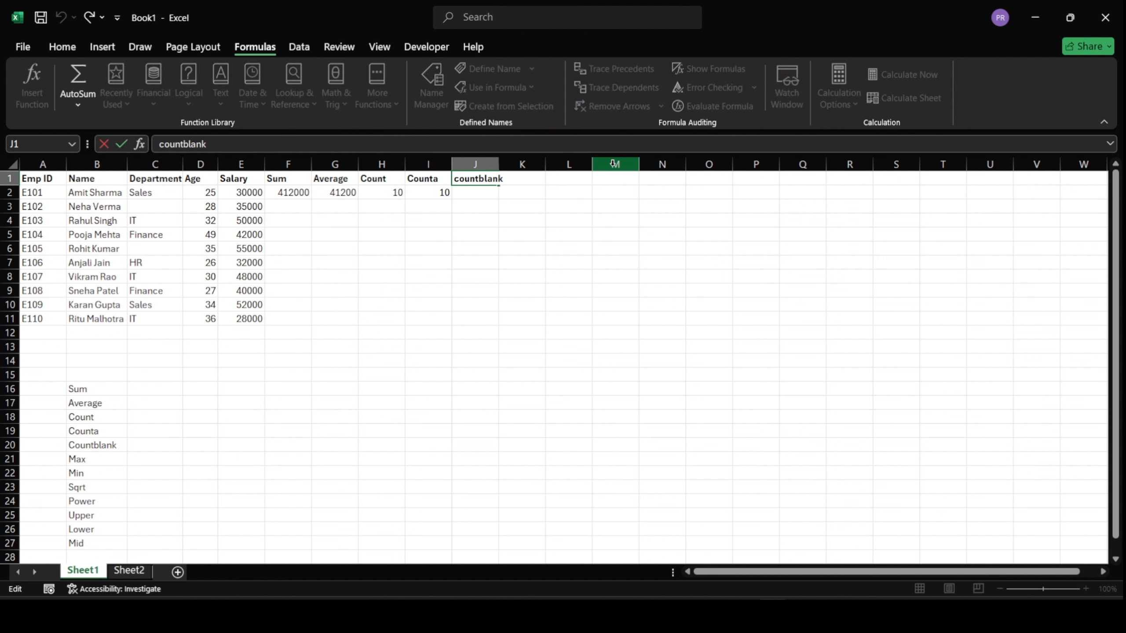
pyautogui.press('BackSpace')
pyautogui.write('C')
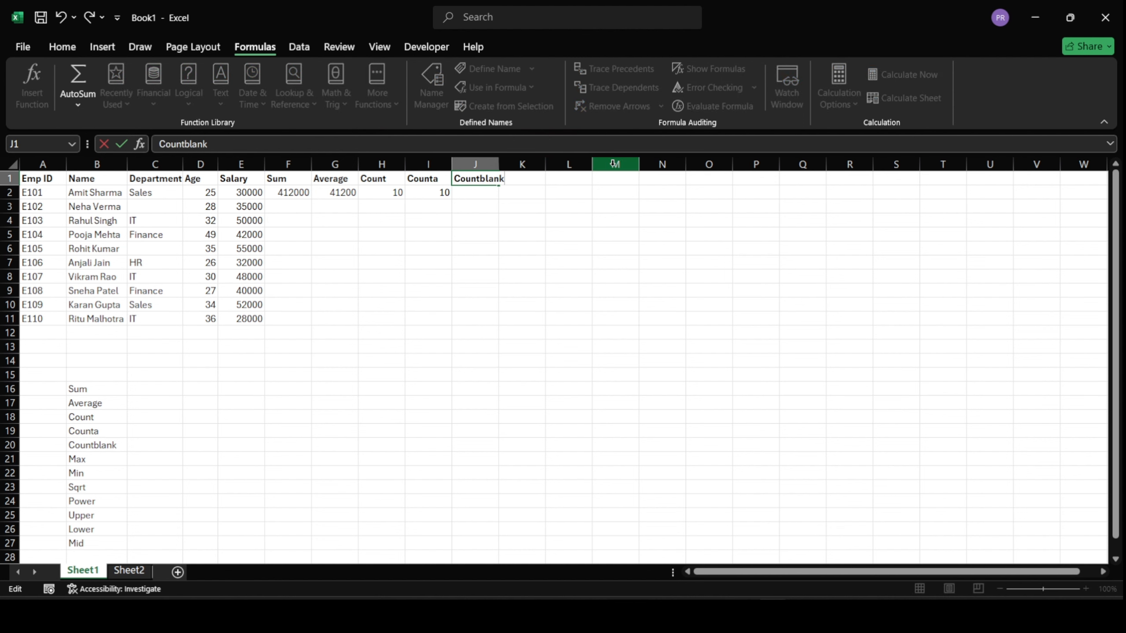
# Step: Count the empty Department cells in cell J2 with the formula =COUNTBLANK(C2:C11)
pyautogui.click(478, 192)
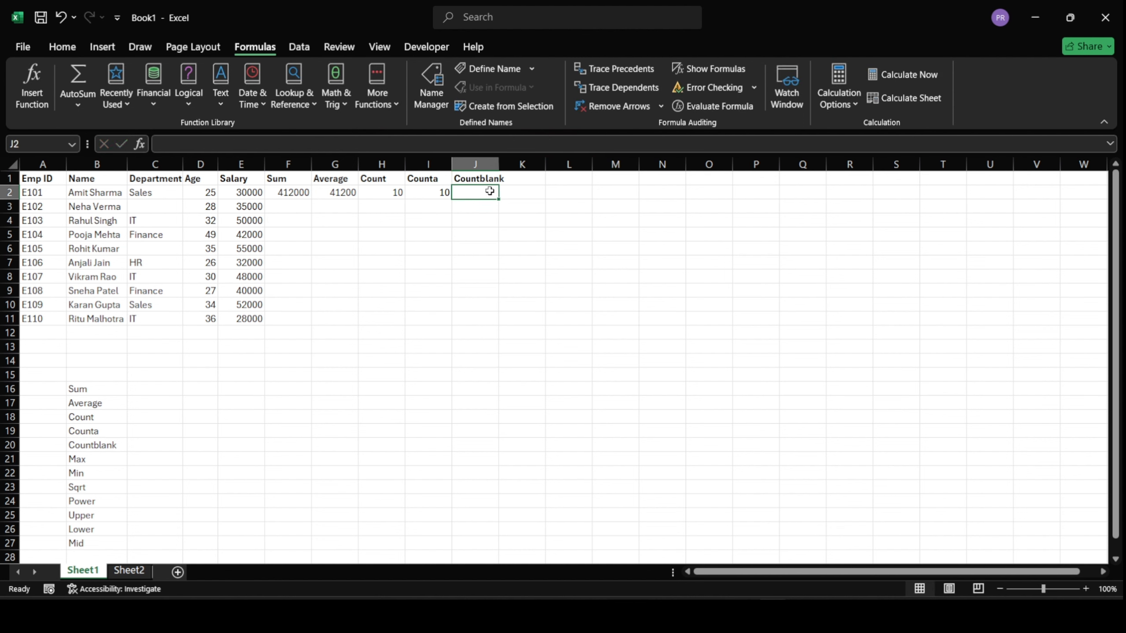
pyautogui.write('=countb')
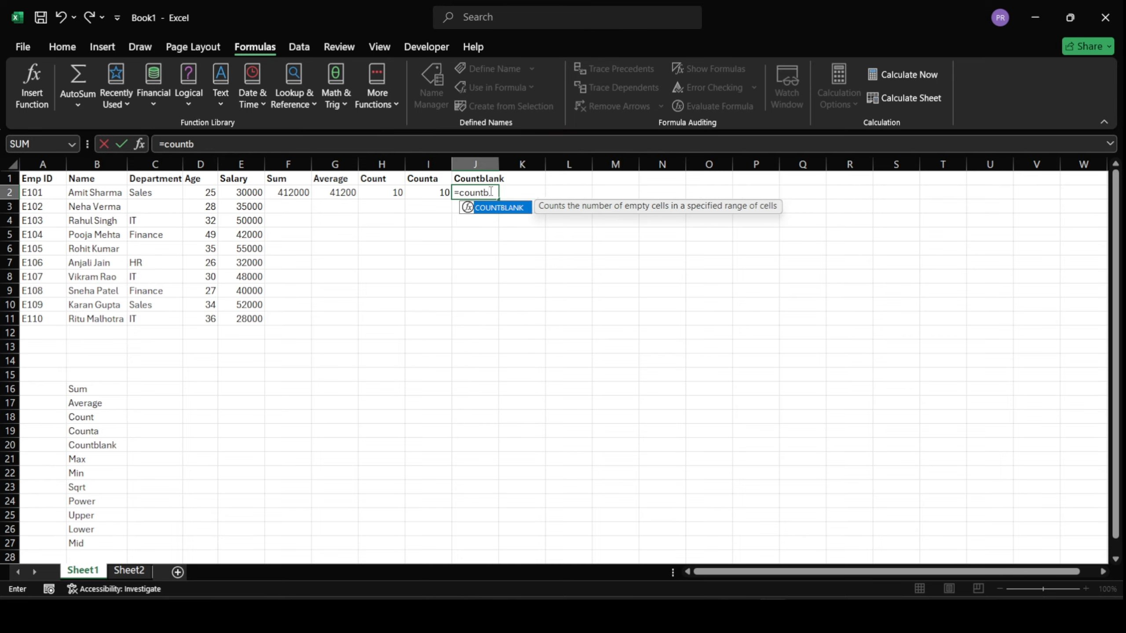
pyautogui.write('lank')
pyautogui.press('Tab')
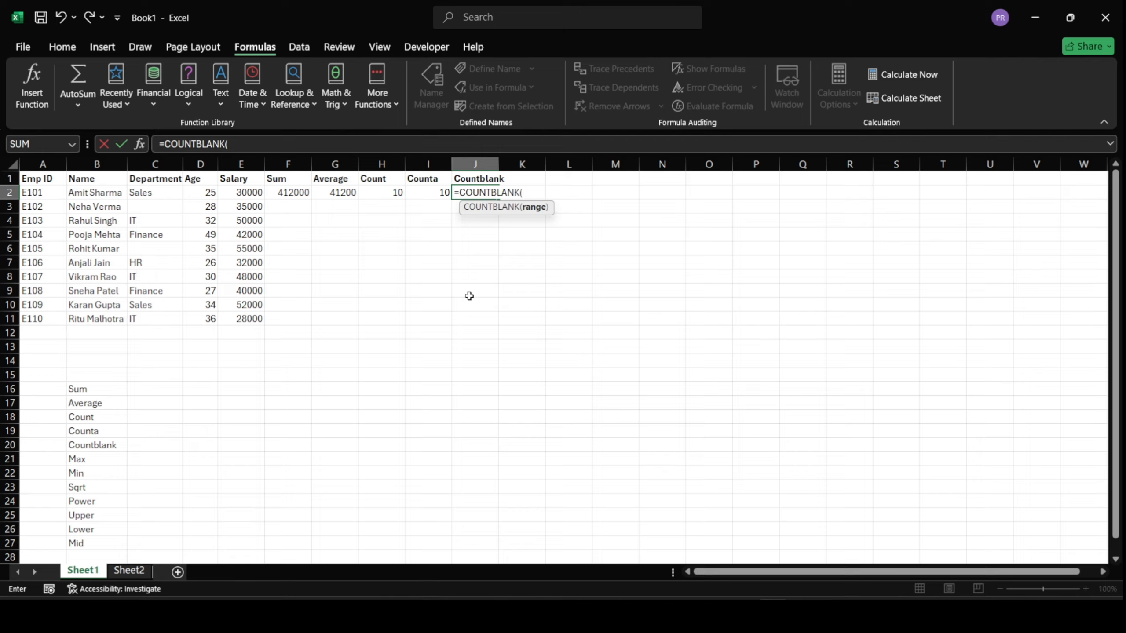
pyautogui.click(161, 202)
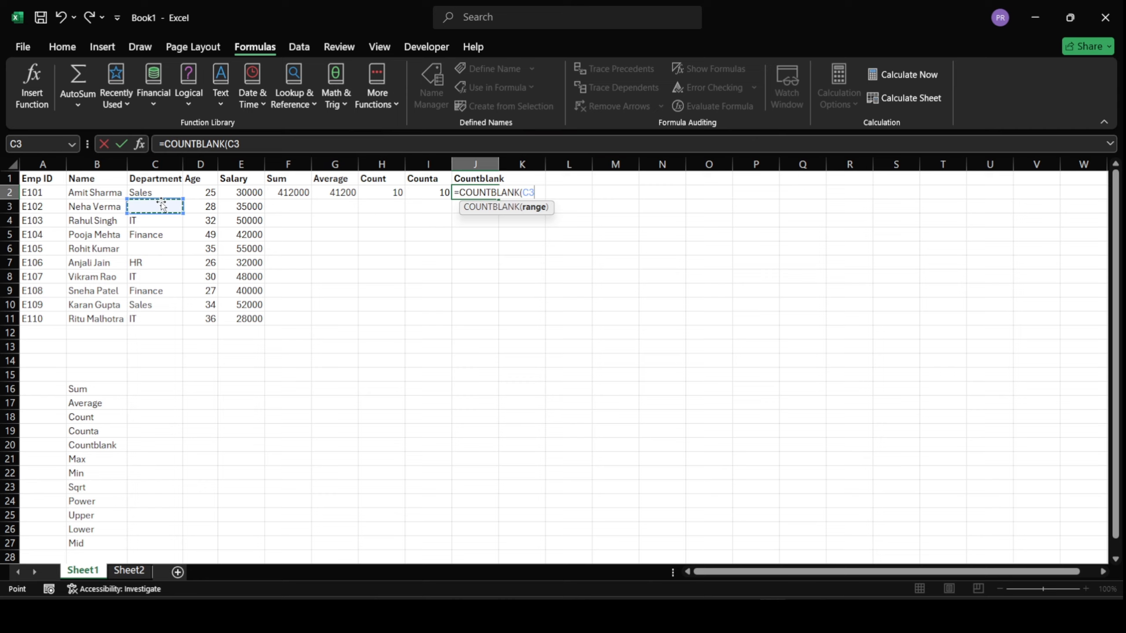
pyautogui.click(161, 244)
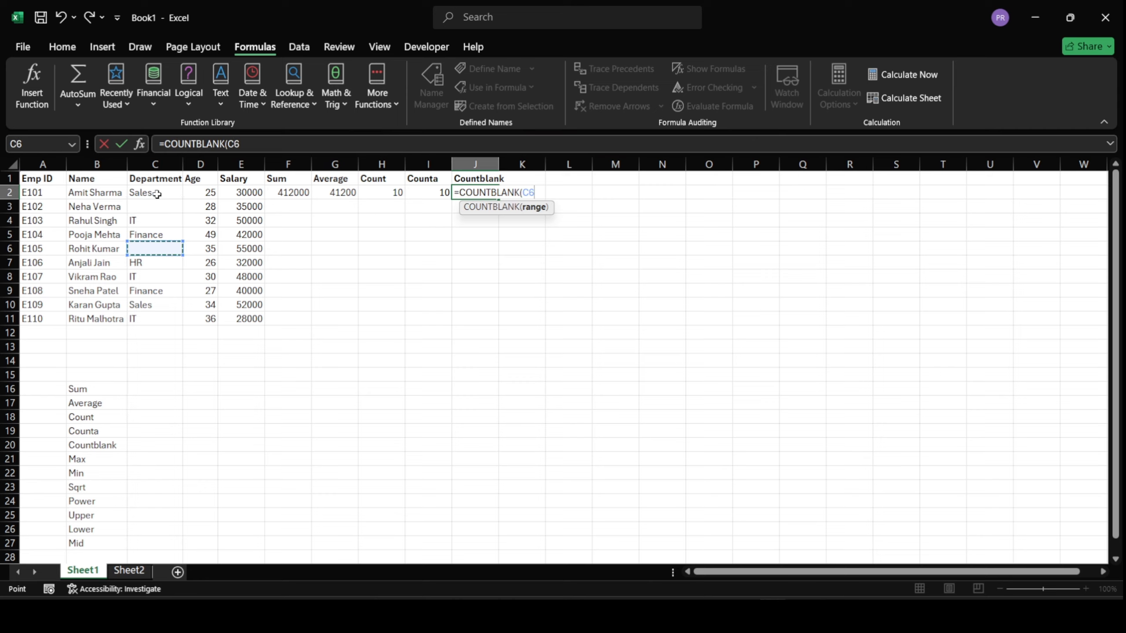
pyautogui.moveTo(157, 194); pyautogui.dragTo(164, 314)
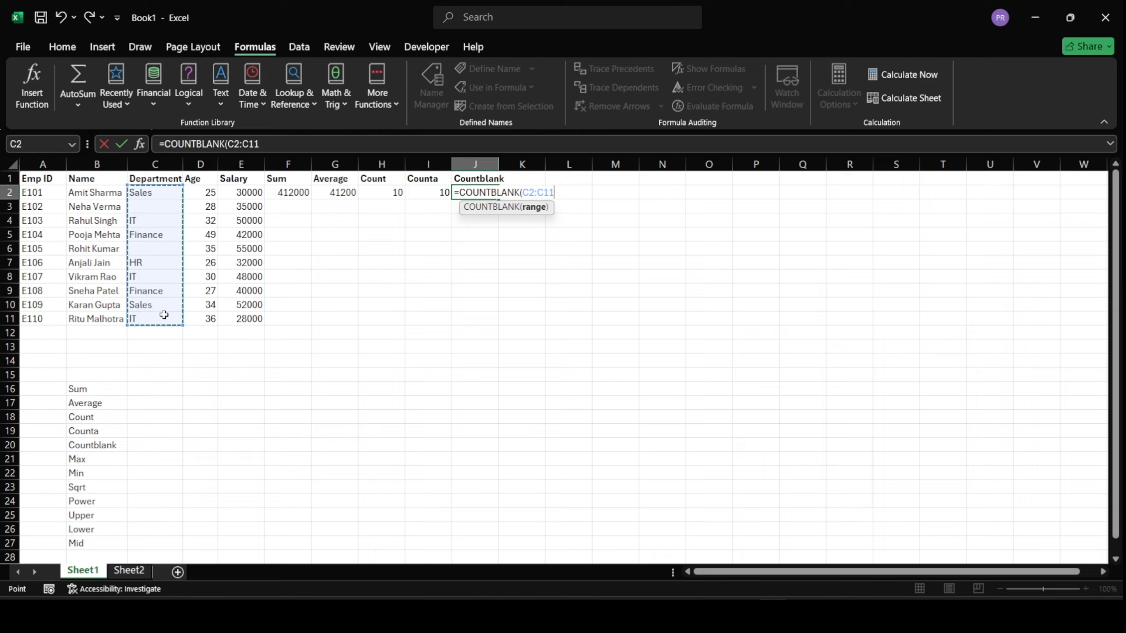
pyautogui.press('Return')
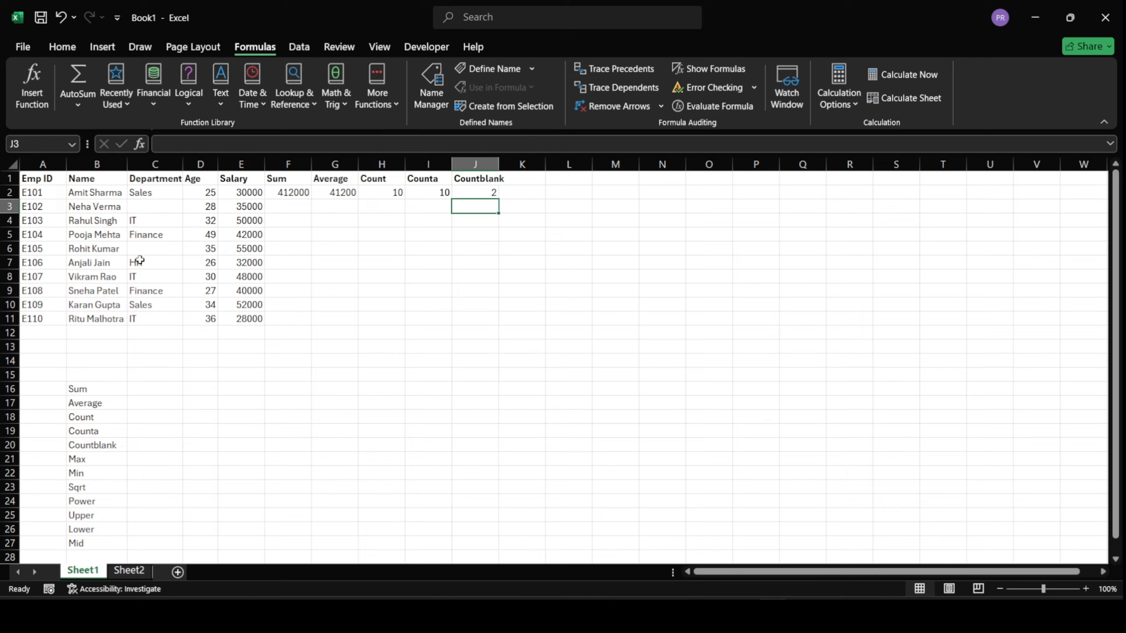
pyautogui.click(461, 195)
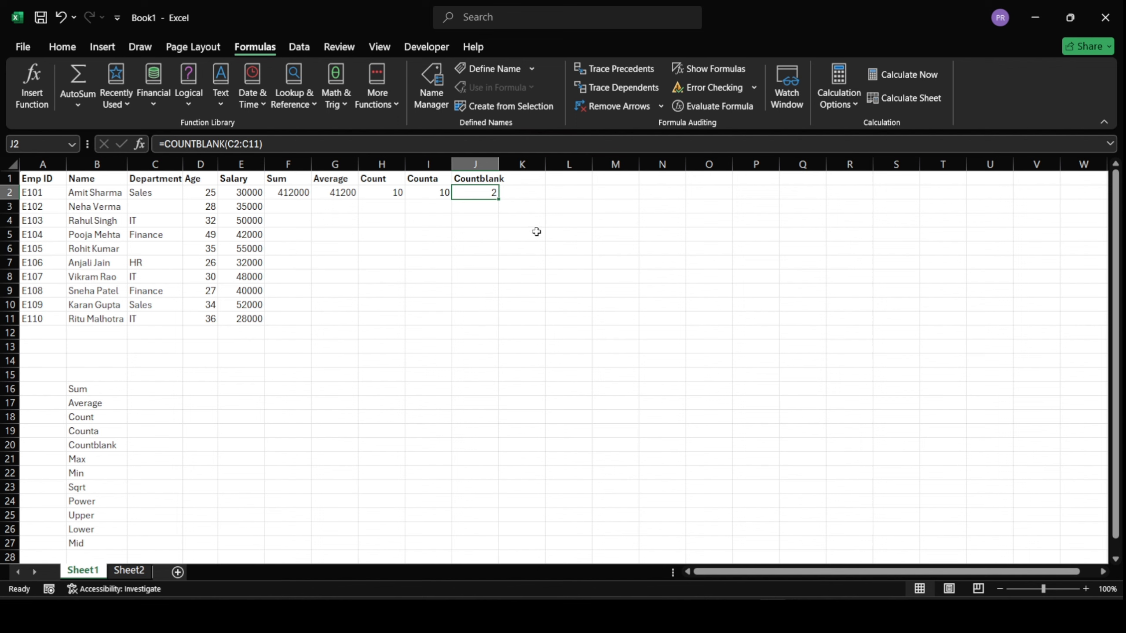
# Step: Autofit column J to its Countblank heading and enter the heading Max in cell K1
pyautogui.click(517, 179)
pyautogui.doubleClick(499, 158)
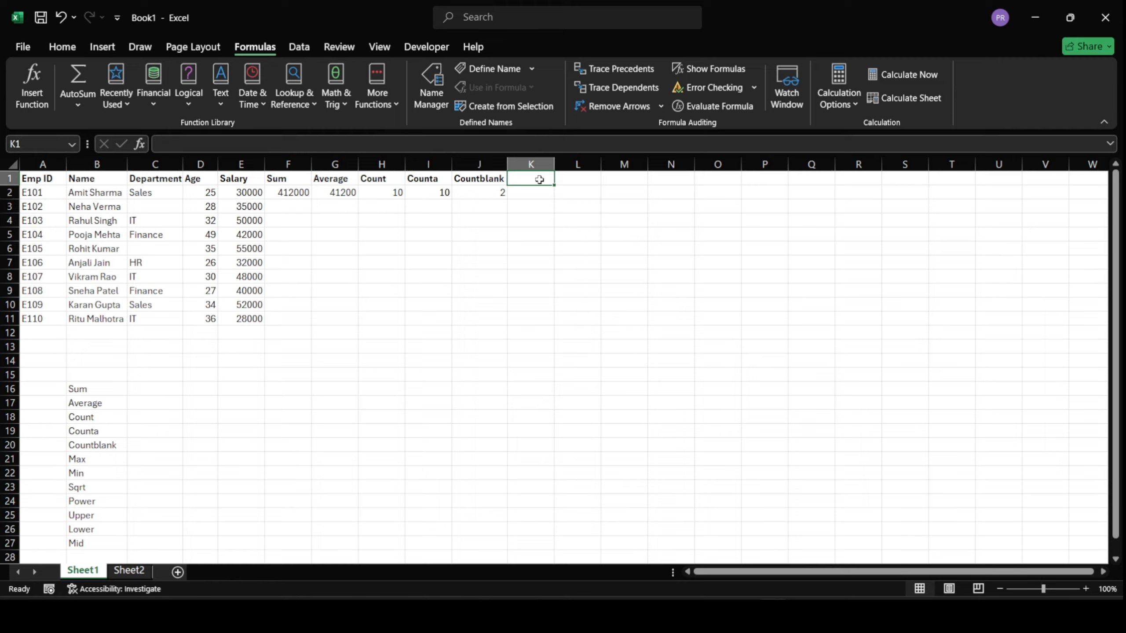
pyautogui.write('Max')
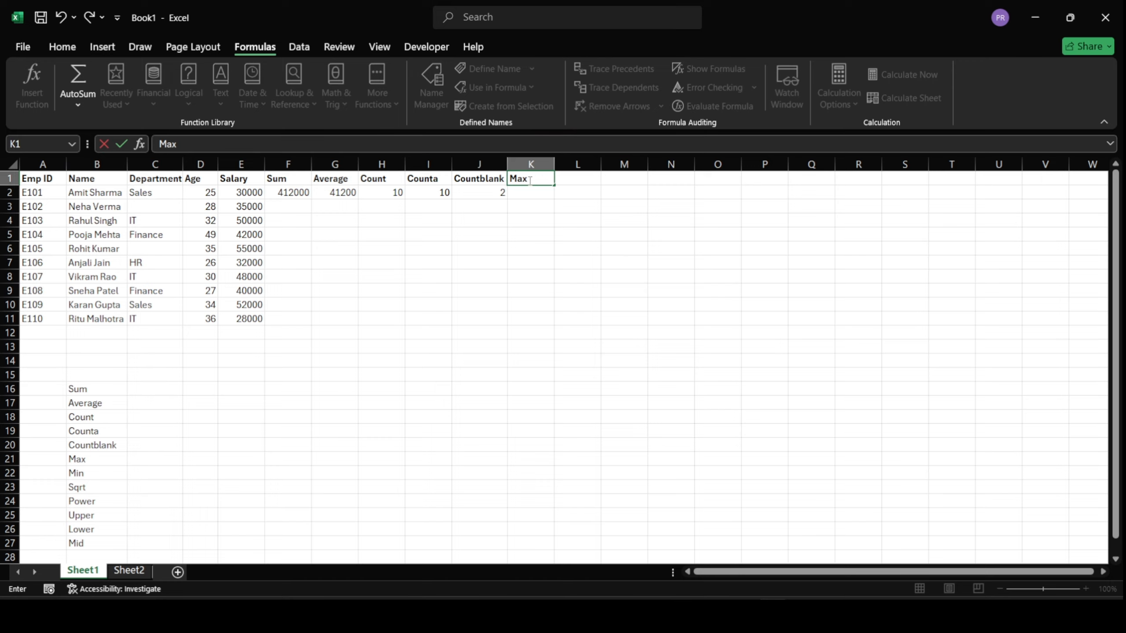
# Step: Find the highest salary in cell K2 with the formula =MAX(E2:E11)
pyautogui.click(521, 190)
pyautogui.write('=max')
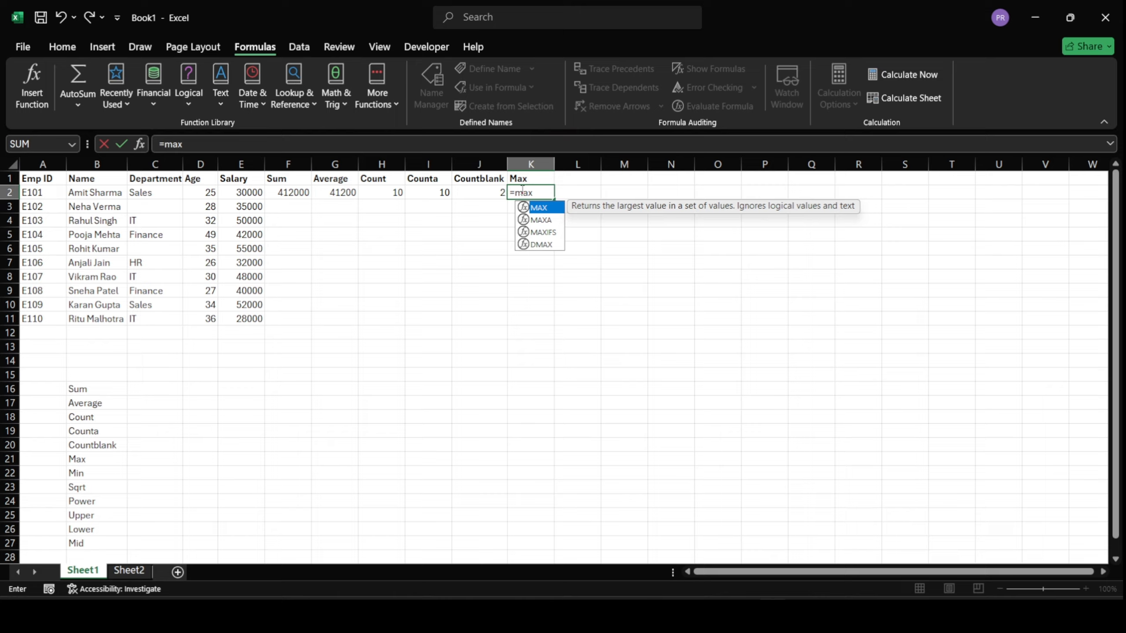
pyautogui.press('Tab')
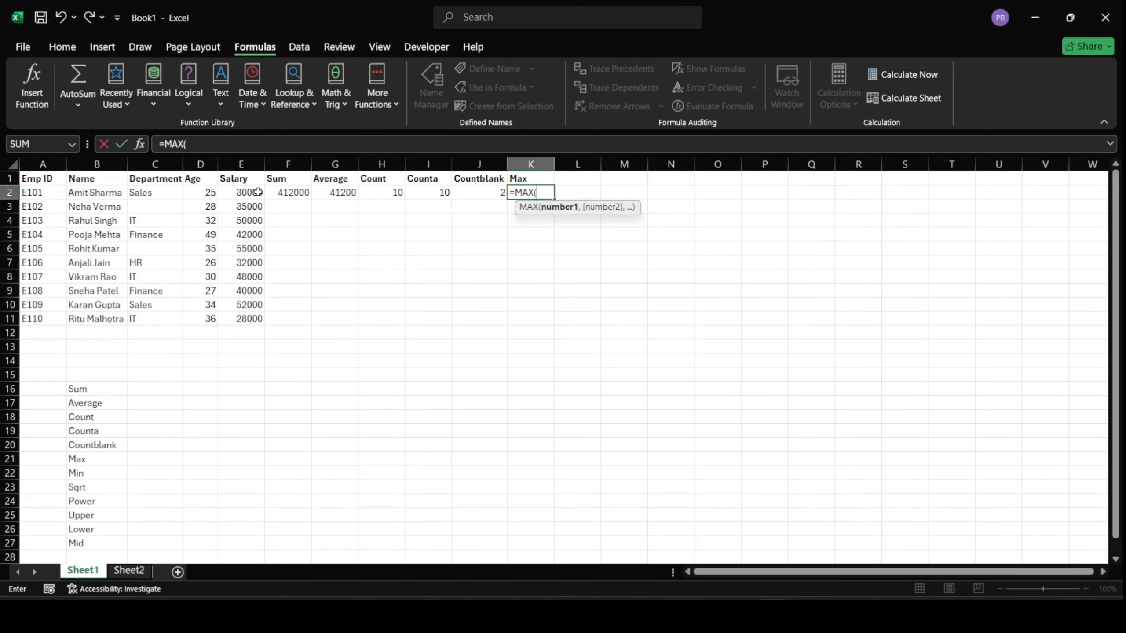
pyautogui.moveTo(253, 192); pyautogui.dragTo(252, 316)
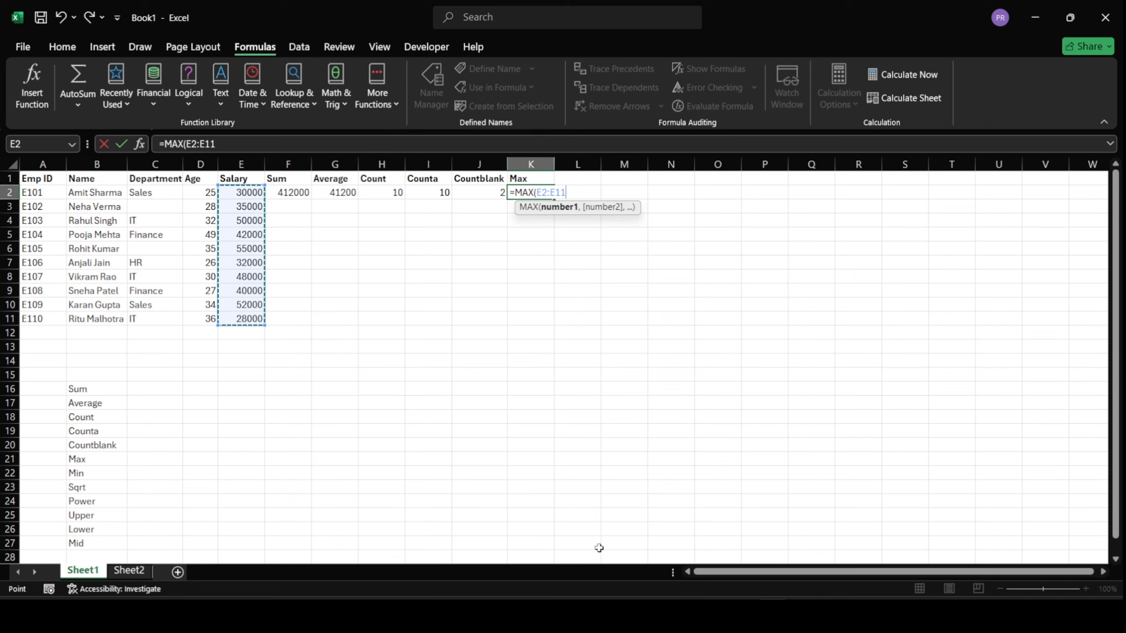
pyautogui.write(')')
pyautogui.press('Return')
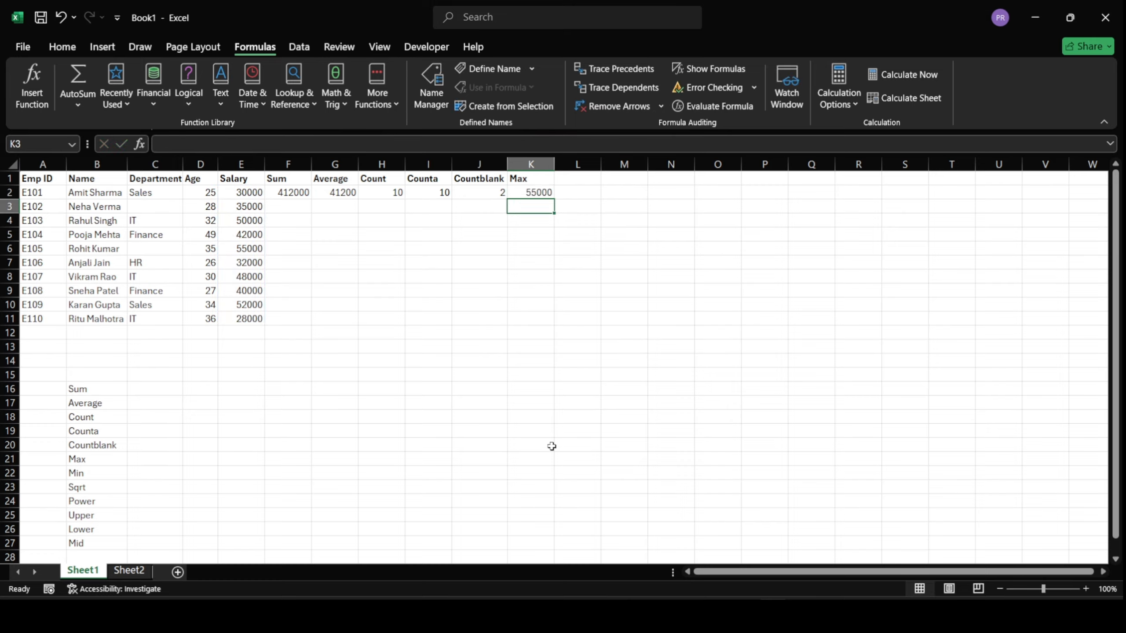
pyautogui.click(530, 193)
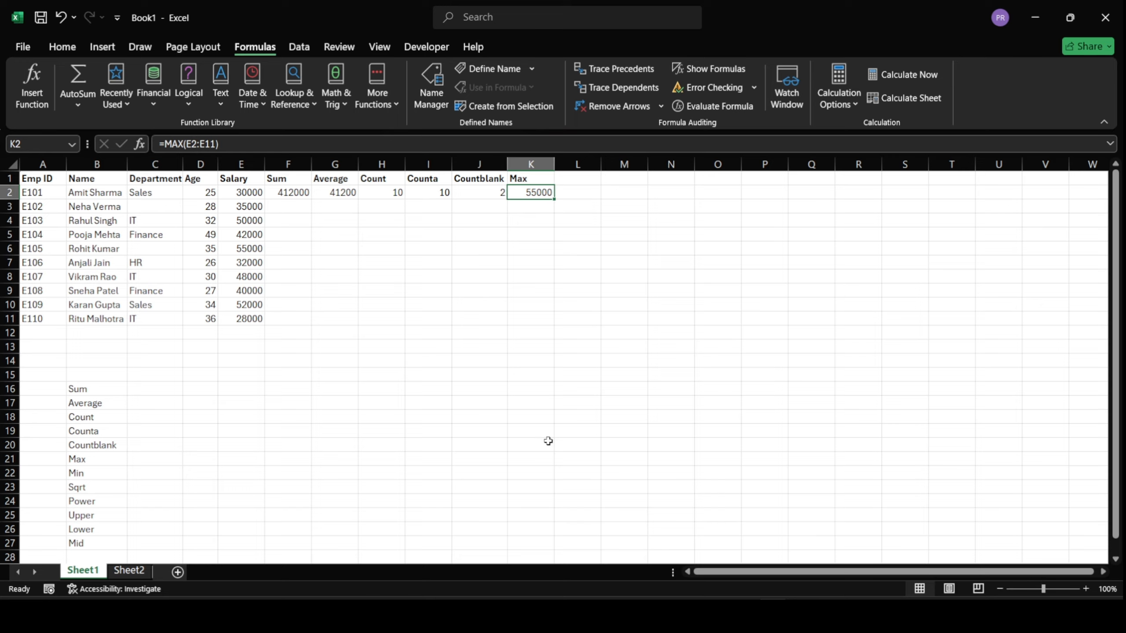
# Step: Enter the heading Min in cell L1 beside the Max heading
pyautogui.click(576, 181)
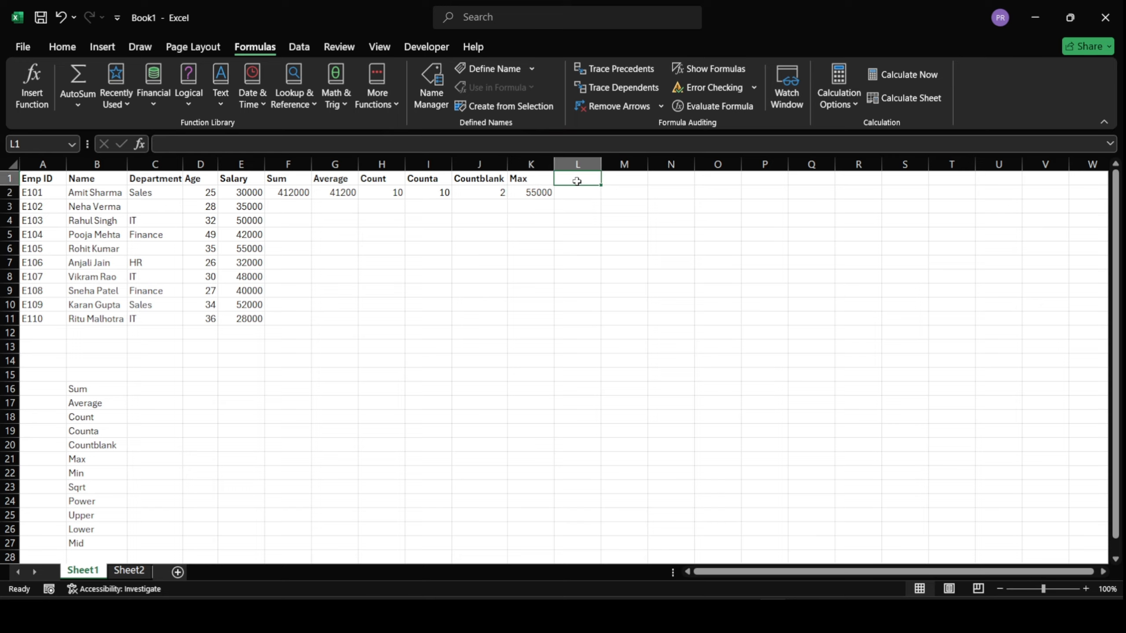
pyautogui.write('Min')
pyautogui.press('Return')
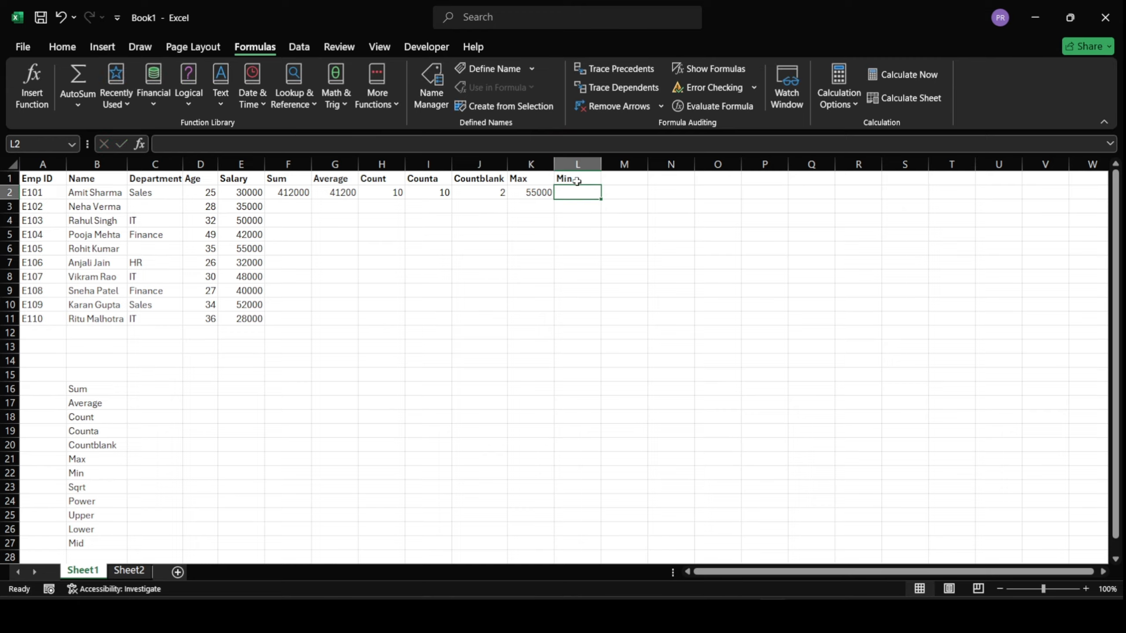
# Step: Find the lowest salary in cell L2 with the formula =MIN(E2:E11) and check it against the Salary column
pyautogui.write('=min')
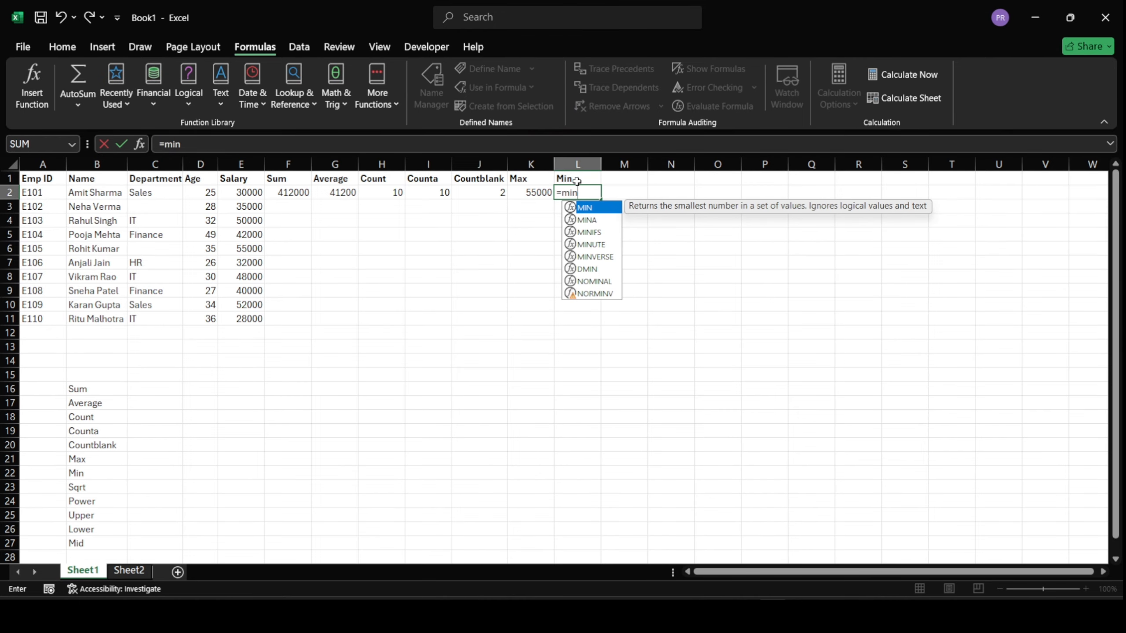
pyautogui.press('Tab')
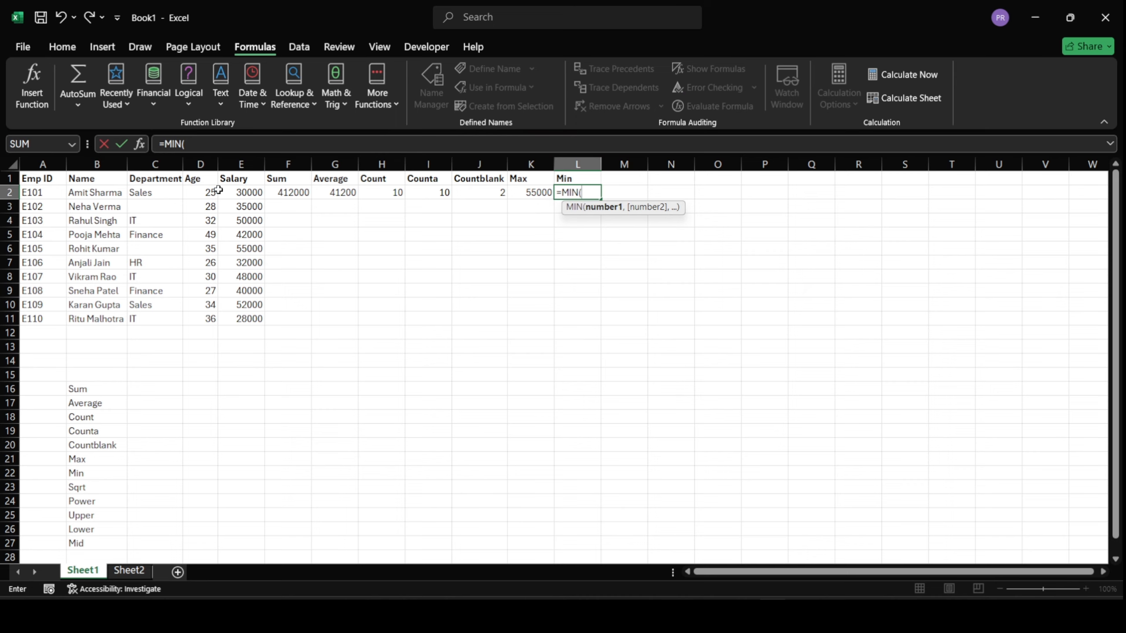
pyautogui.moveTo(223, 193); pyautogui.dragTo(231, 321)
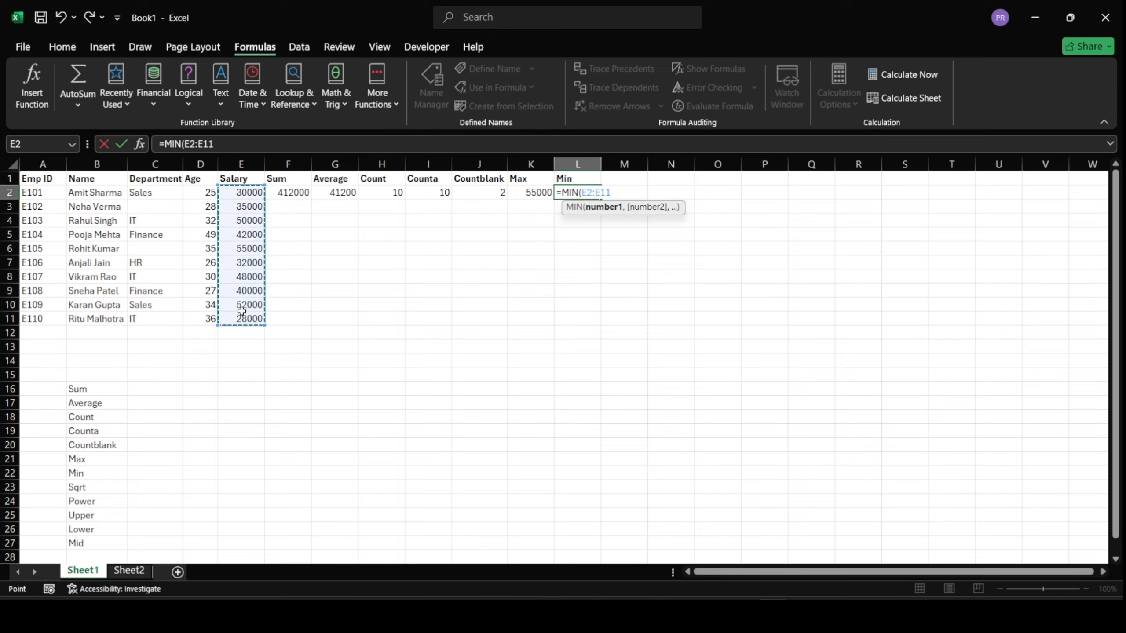
pyautogui.write(')')
pyautogui.press('Return')
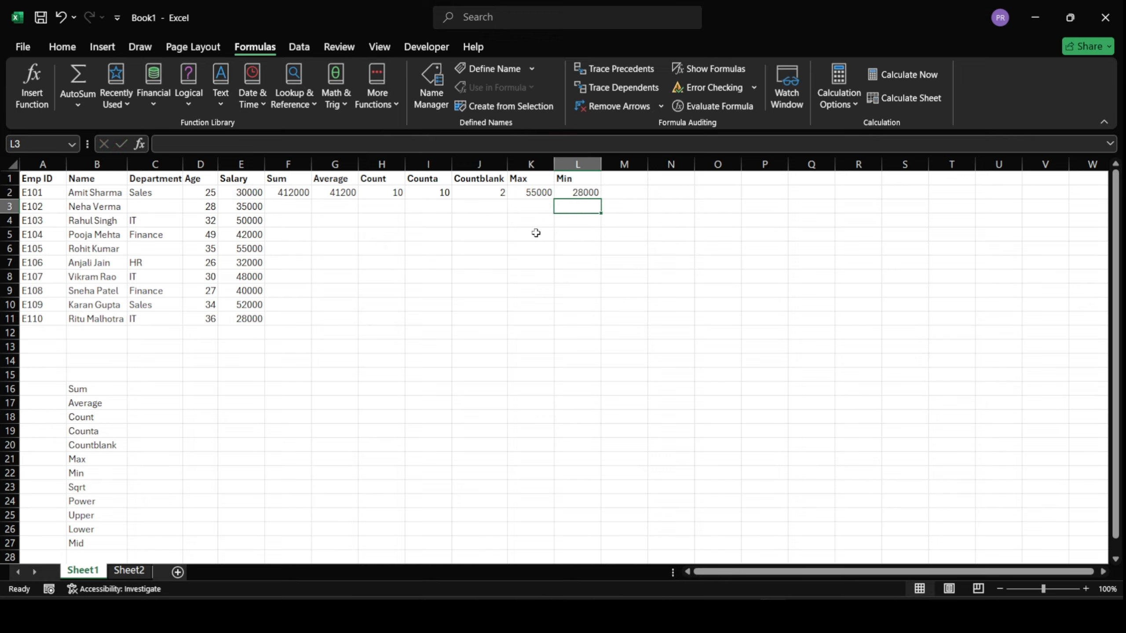
pyautogui.click(568, 197)
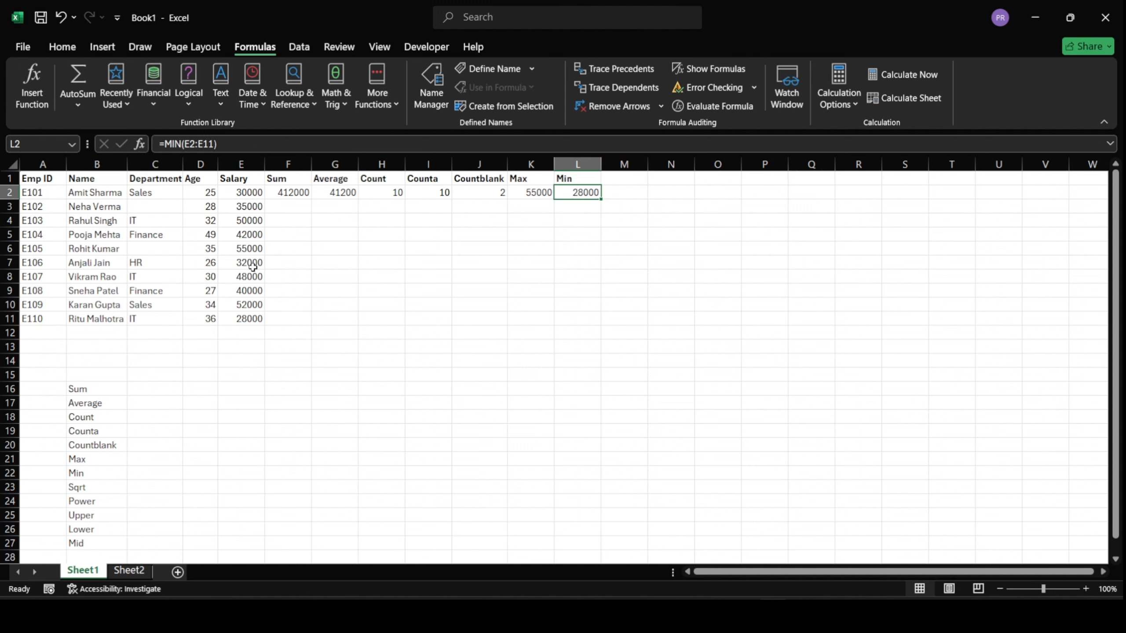
pyautogui.click(245, 322)
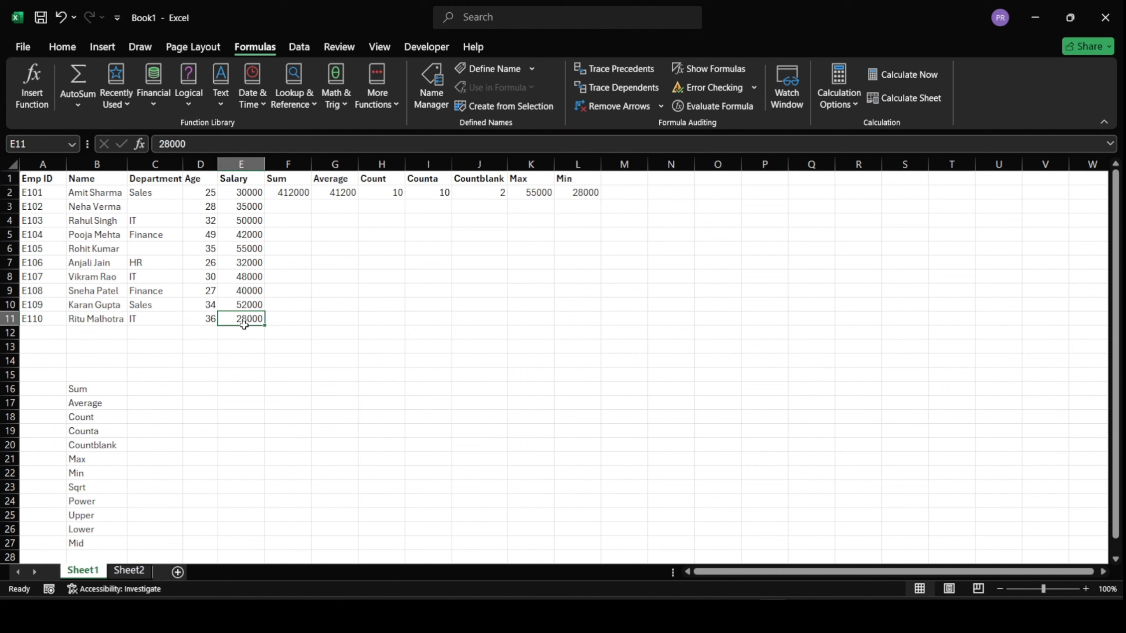
pyautogui.click(258, 251)
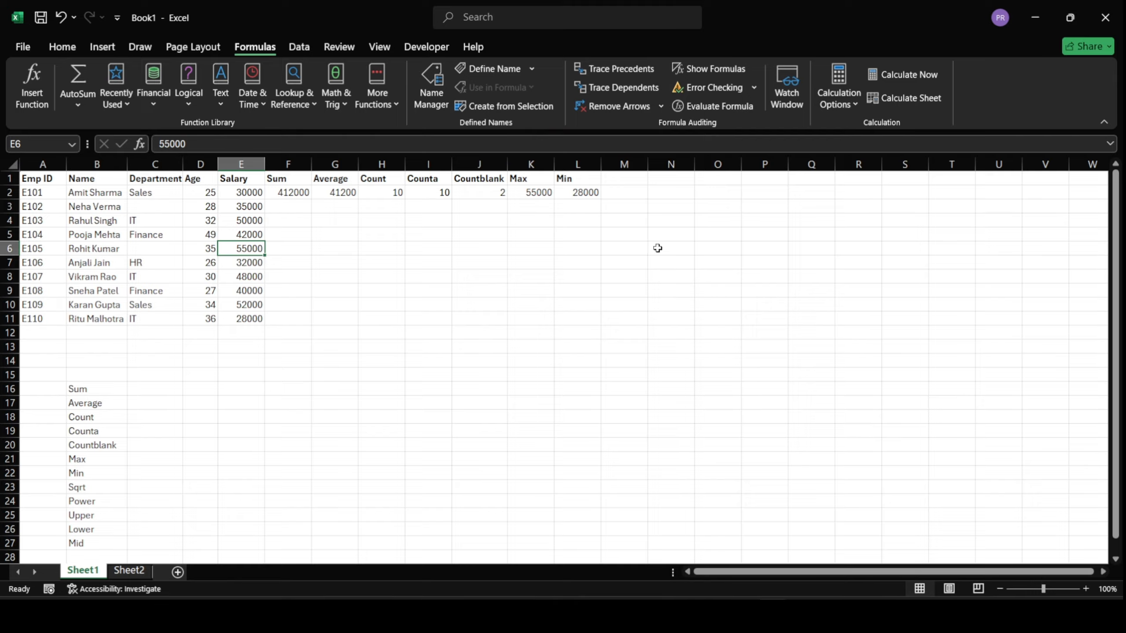
# Step: Enter the heading Sqrt in cell M1 beside the Min heading
pyautogui.click(630, 183)
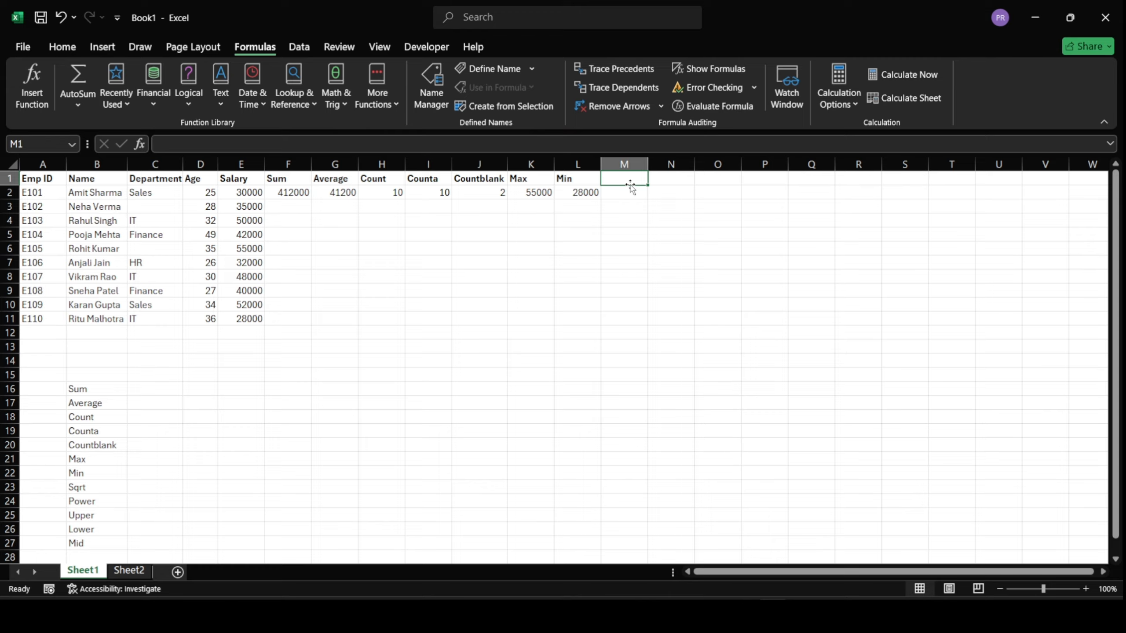
pyautogui.write('Sqrt')
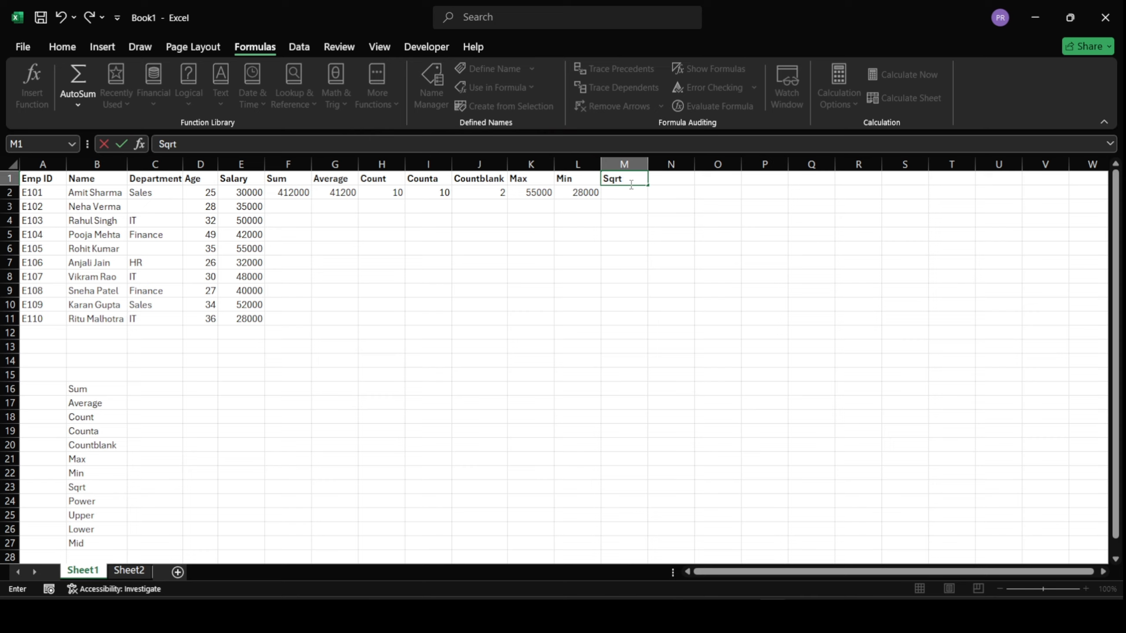
pyautogui.press('Return')
# Step: Calculate the square root of the first employee's age in cell M2 with the formula =SQRT(D2)
pyautogui.write('=')
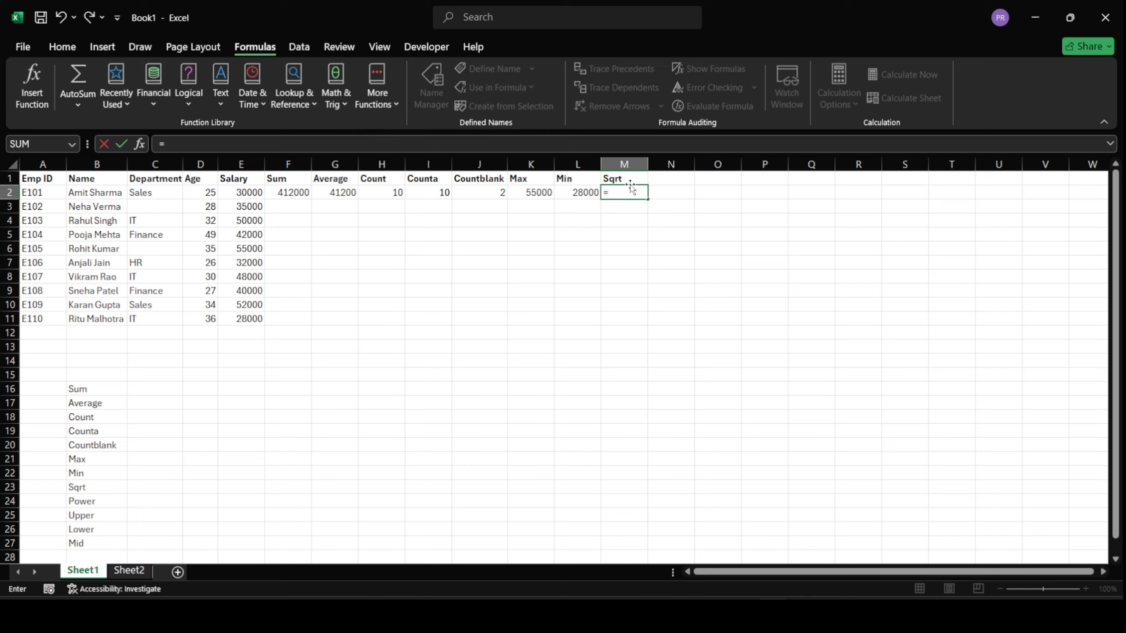
pyautogui.write('sq')
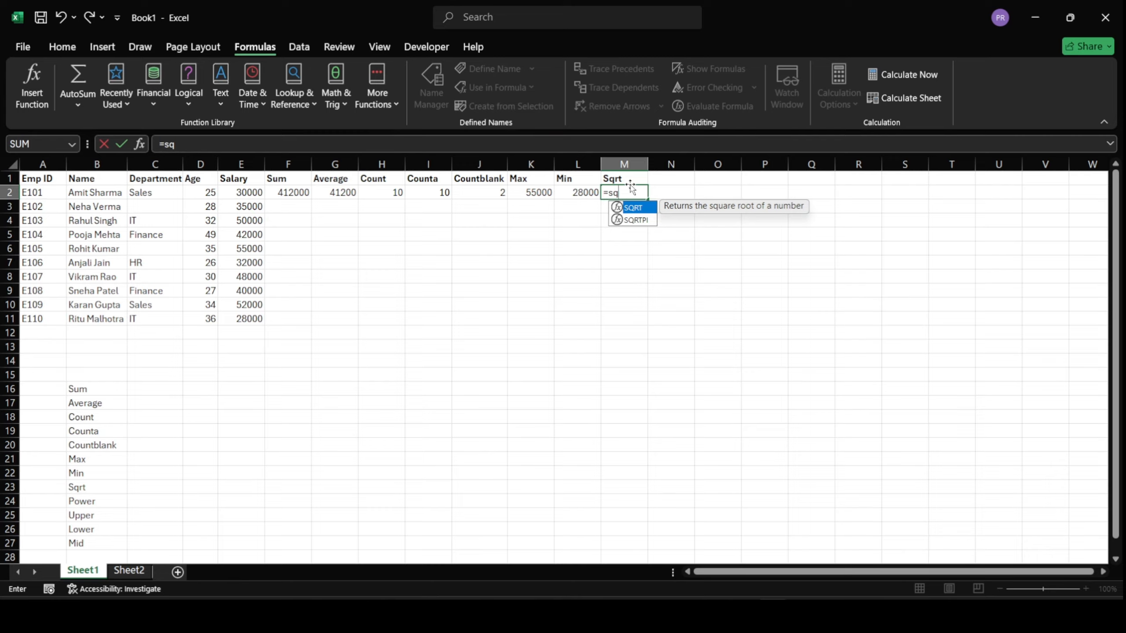
pyautogui.press('Tab')
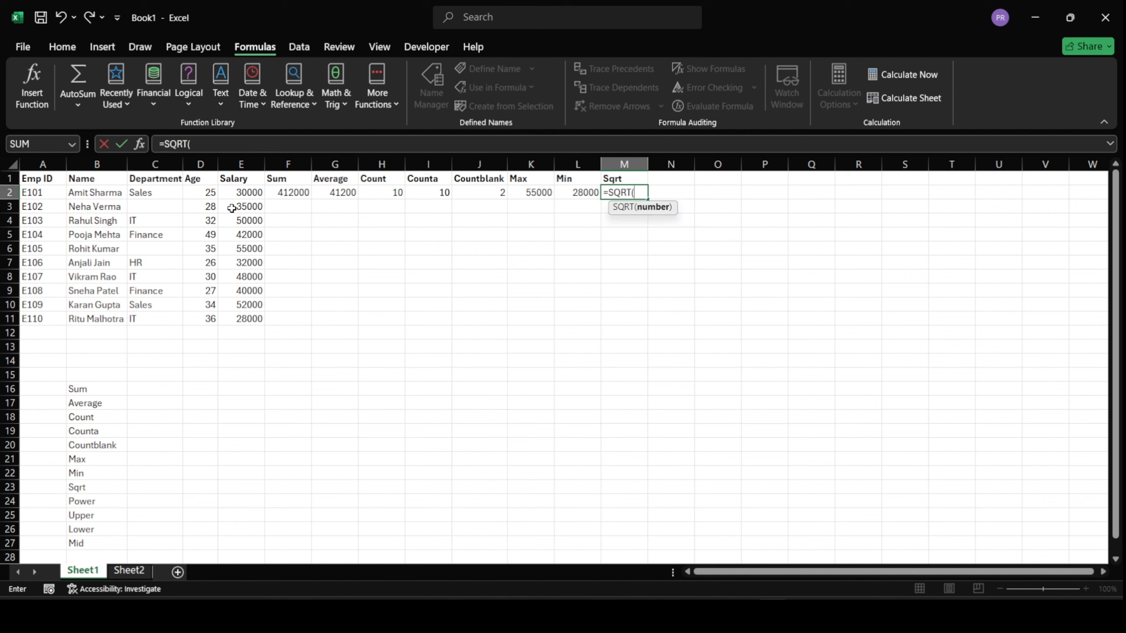
pyautogui.click(211, 194)
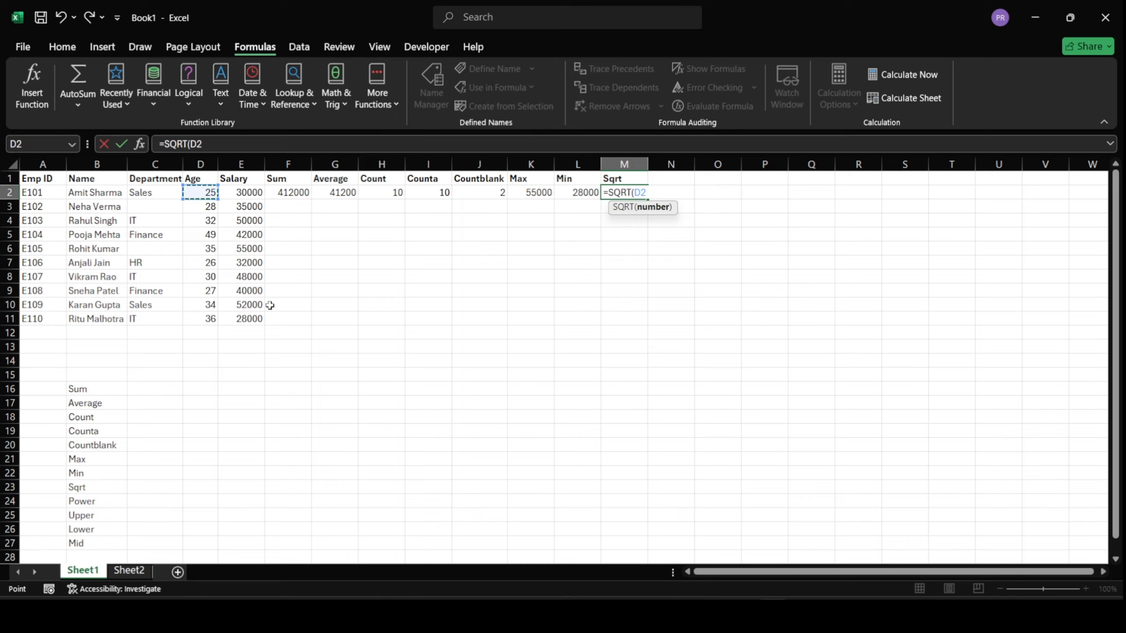
pyautogui.write(')')
pyautogui.press('Return')
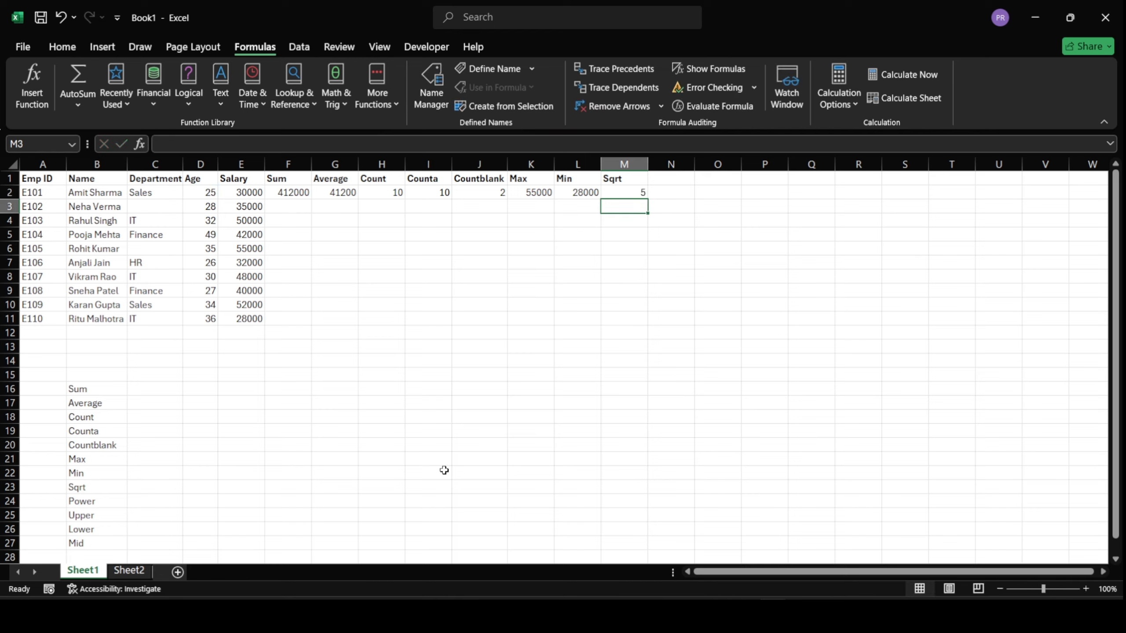
# Step: Fill the square root formula from cell M2 down through M11 for all employees
pyautogui.click(630, 194)
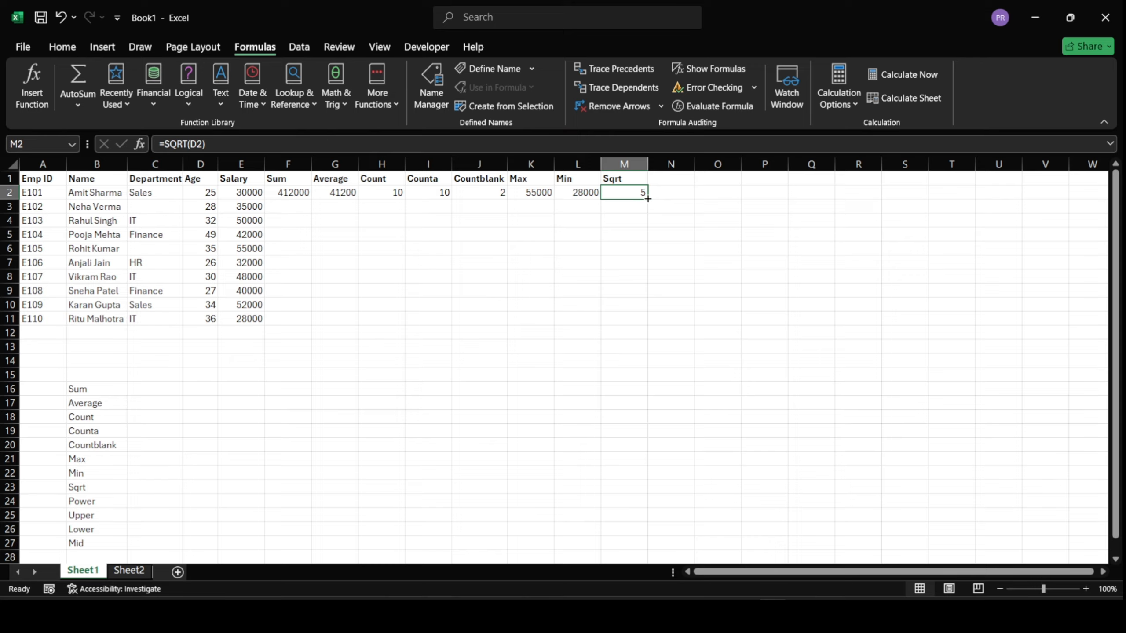
pyautogui.moveTo(648, 198); pyautogui.dragTo(642, 322)
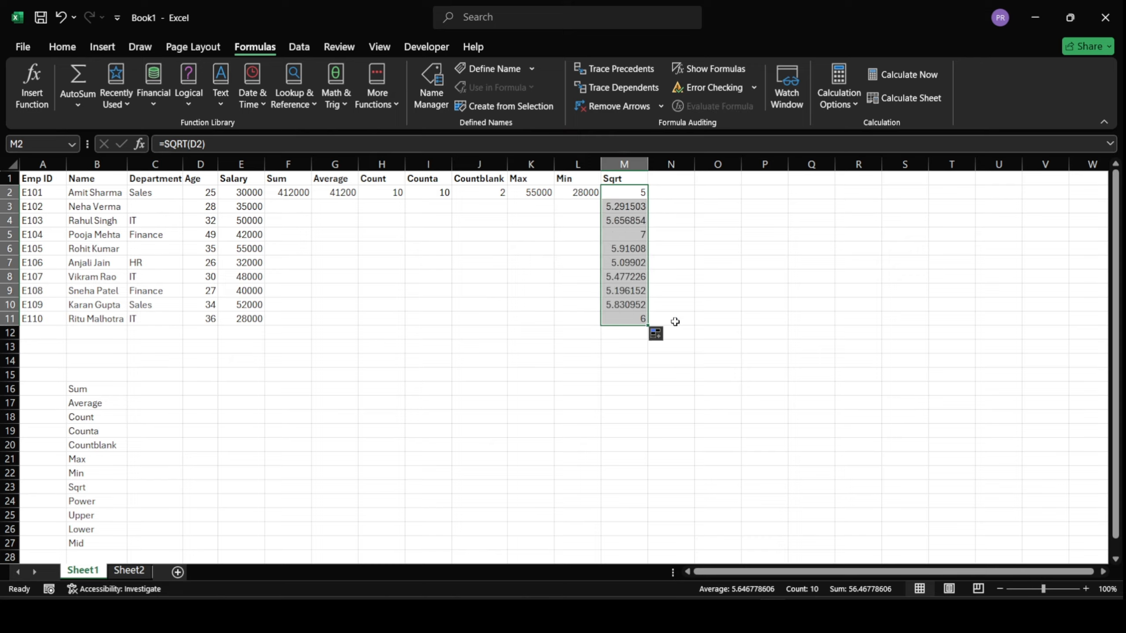
pyautogui.click(535, 314)
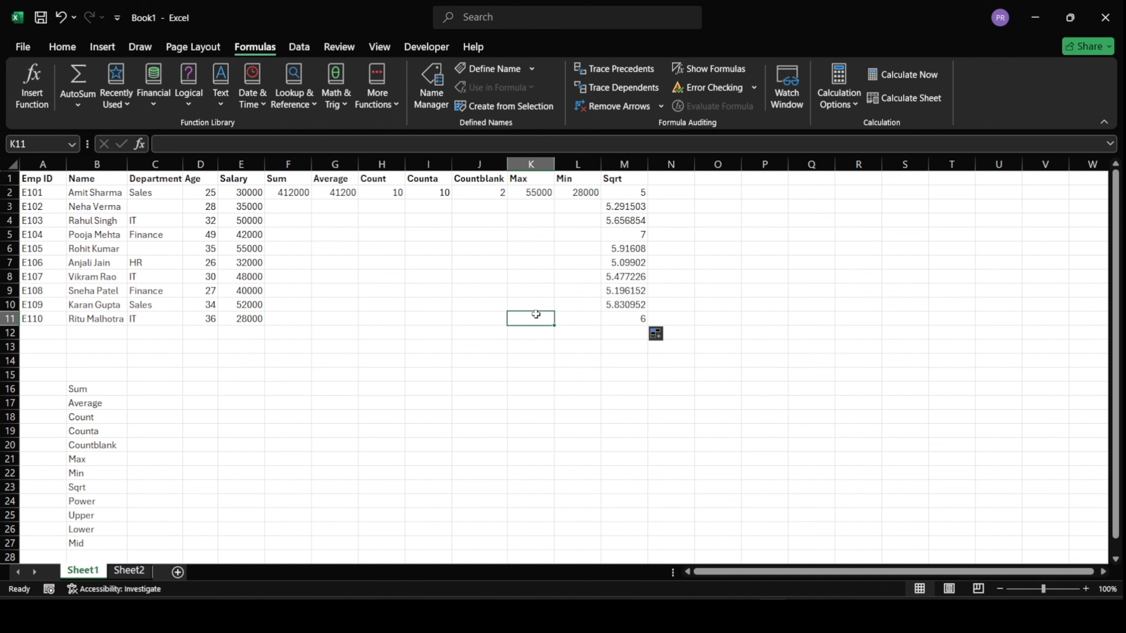
# Step: Examine the copied square root formulas in the cells of the Sqrt column, down to M11
pyautogui.click(620, 240)
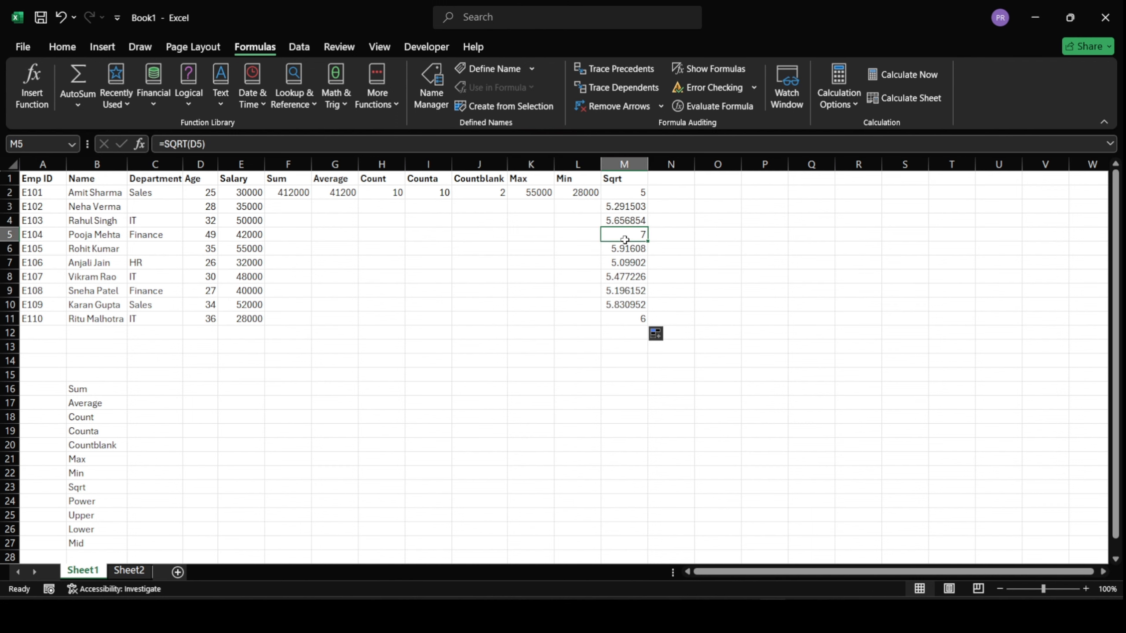
pyautogui.click(626, 207)
pyautogui.click(624, 222)
pyautogui.click(624, 234)
pyautogui.click(624, 249)
pyautogui.click(624, 264)
pyautogui.click(624, 290)
pyautogui.click(624, 303)
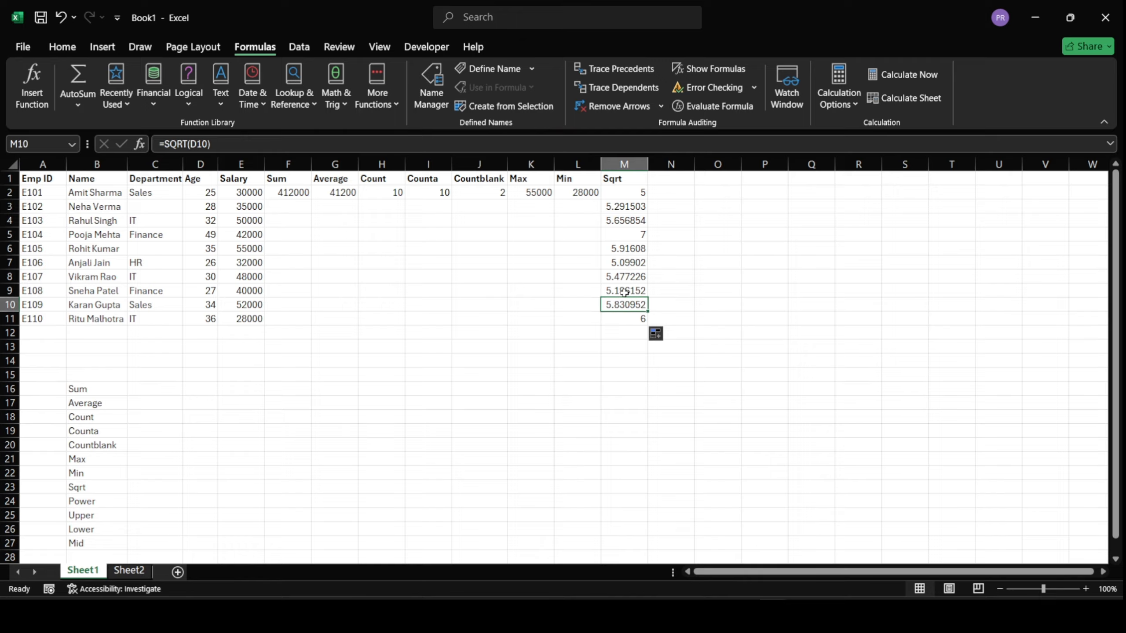
pyautogui.click(625, 279)
pyautogui.click(621, 317)
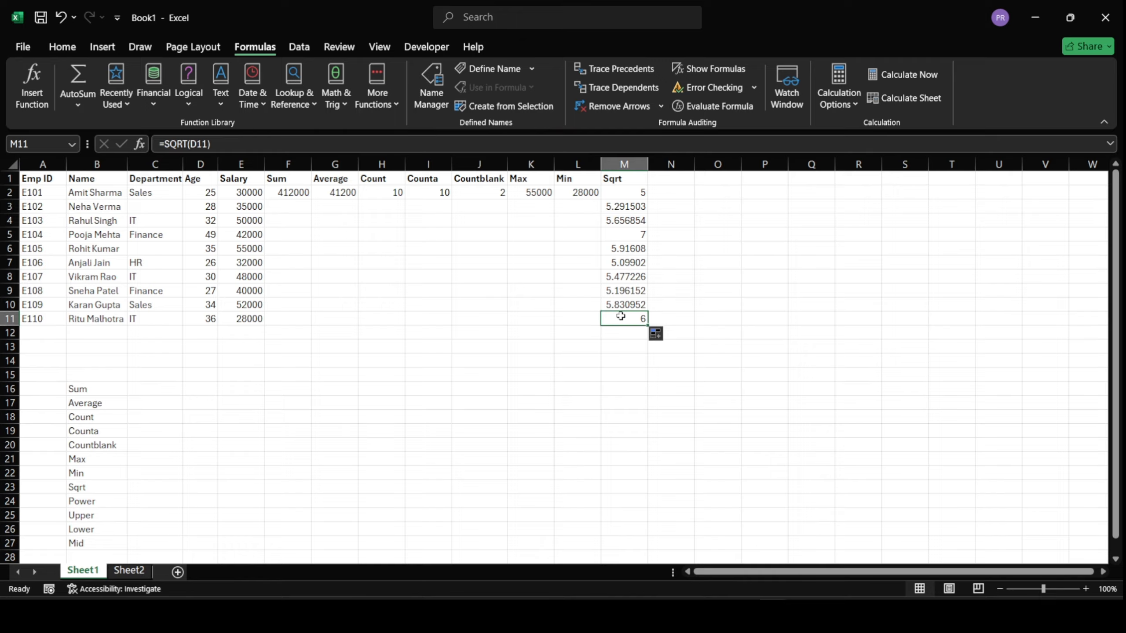
# Step: Enter the heading Power in cell N1 beside the Sqrt heading
pyautogui.click(665, 181)
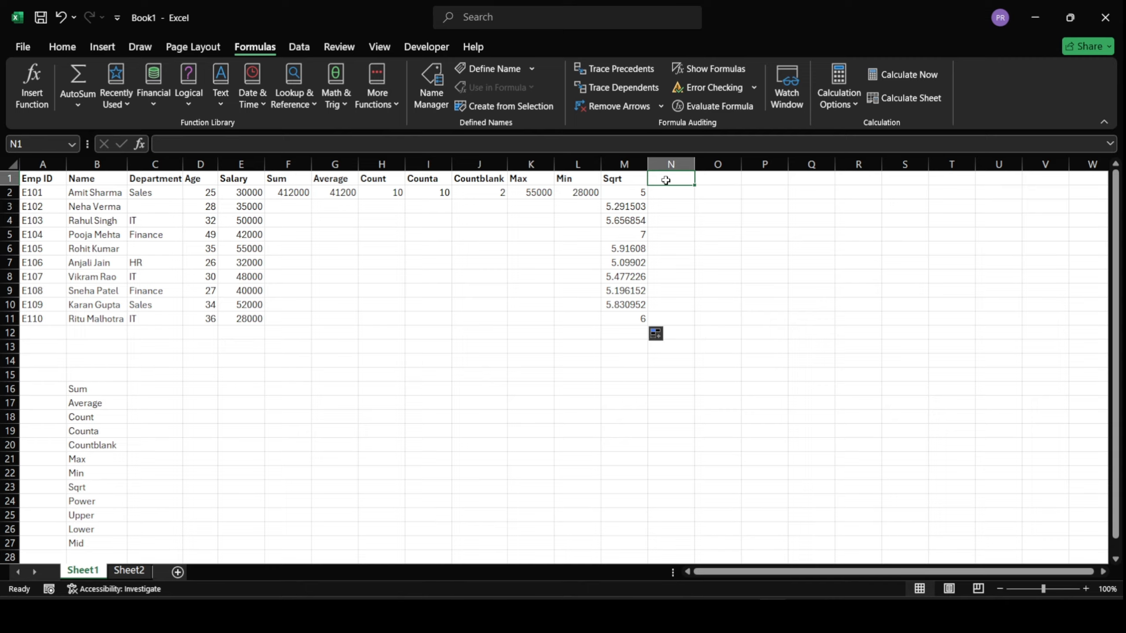
pyautogui.write('P')
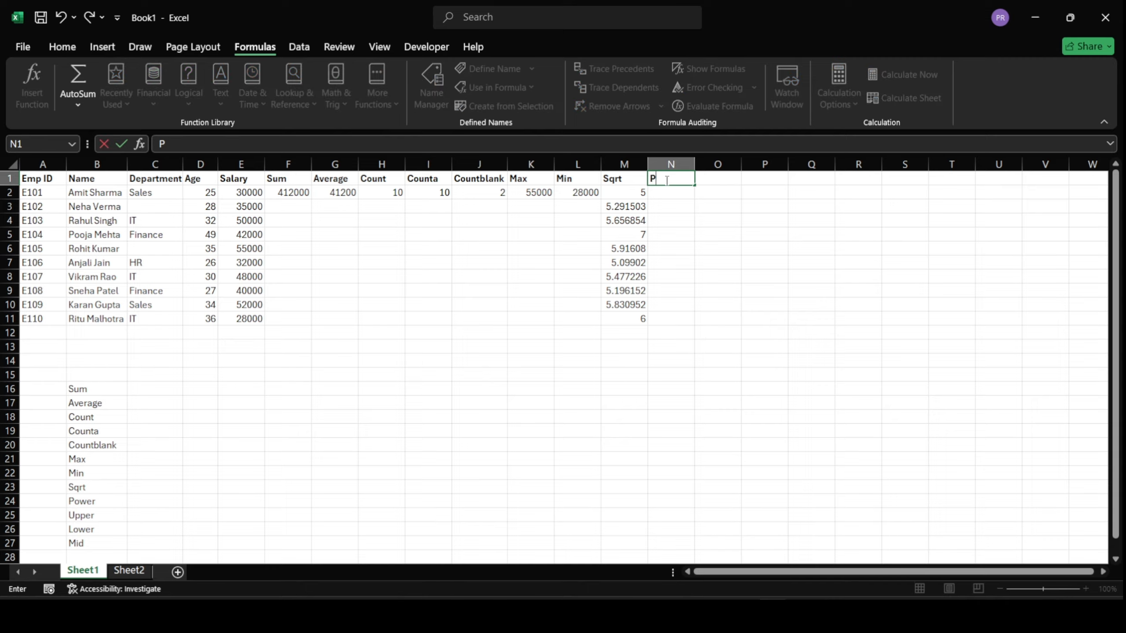
pyautogui.write('ower')
# Step: Raise the first square root value to the power of 2 in cell N2 with the formula =POWER(M2,2)
pyautogui.click(658, 200)
pyautogui.write('=')
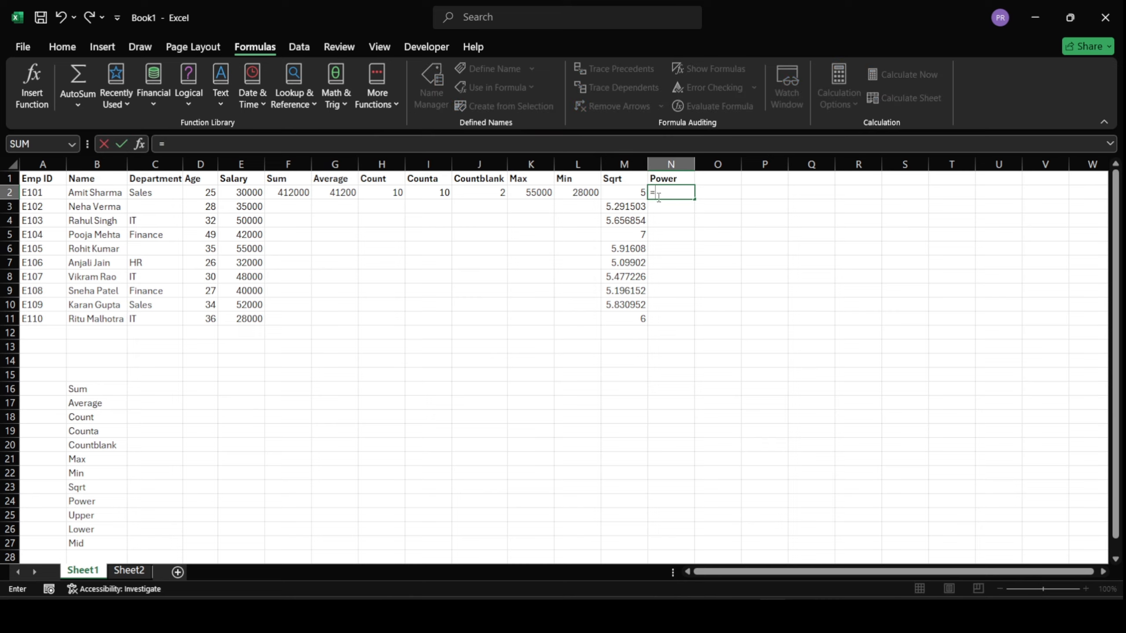
pyautogui.write('pow')
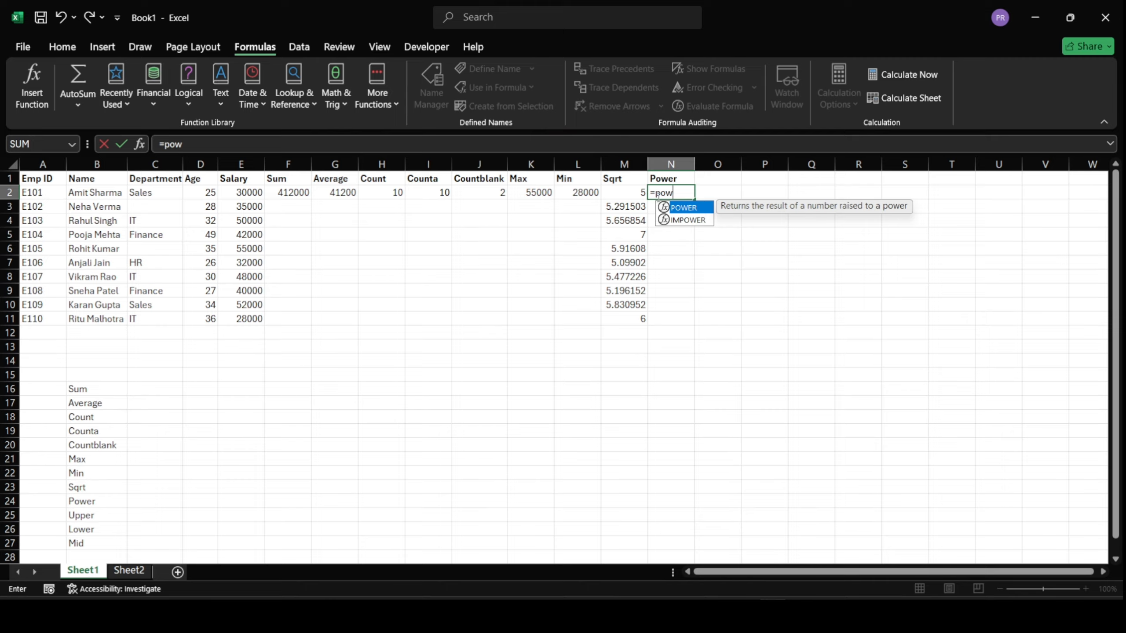
pyautogui.press('Tab')
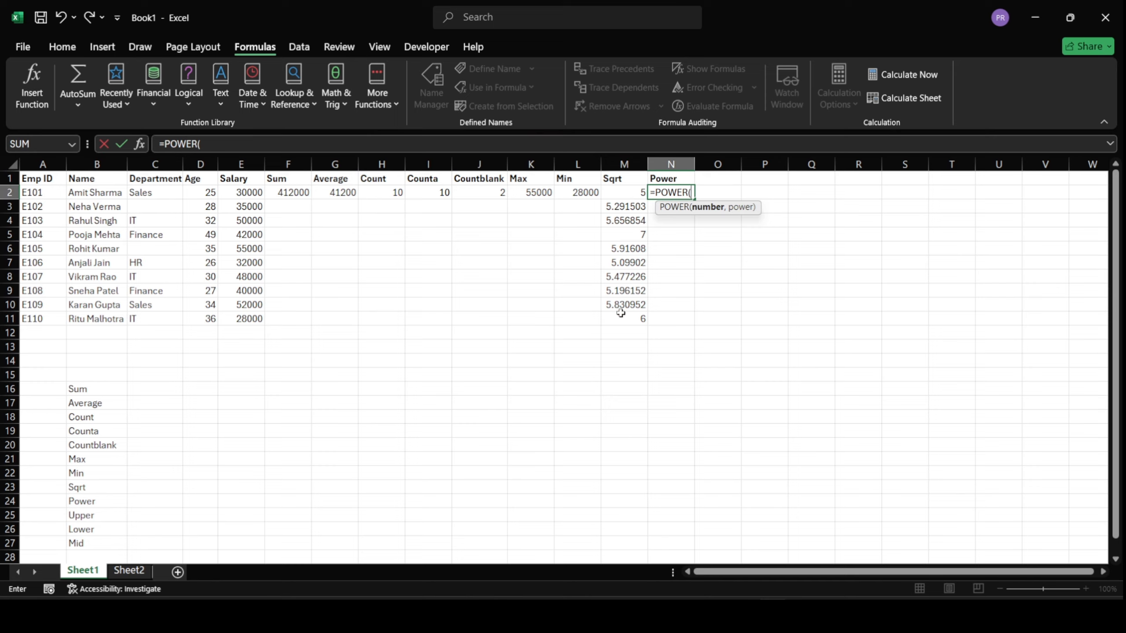
pyautogui.click(630, 191)
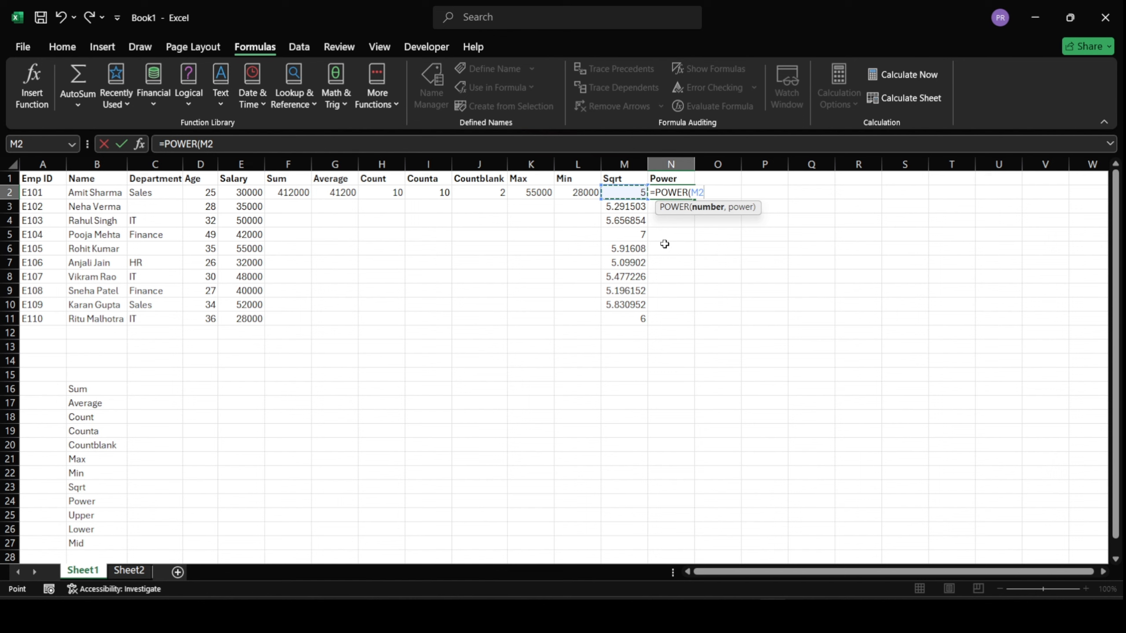
pyautogui.write(',')
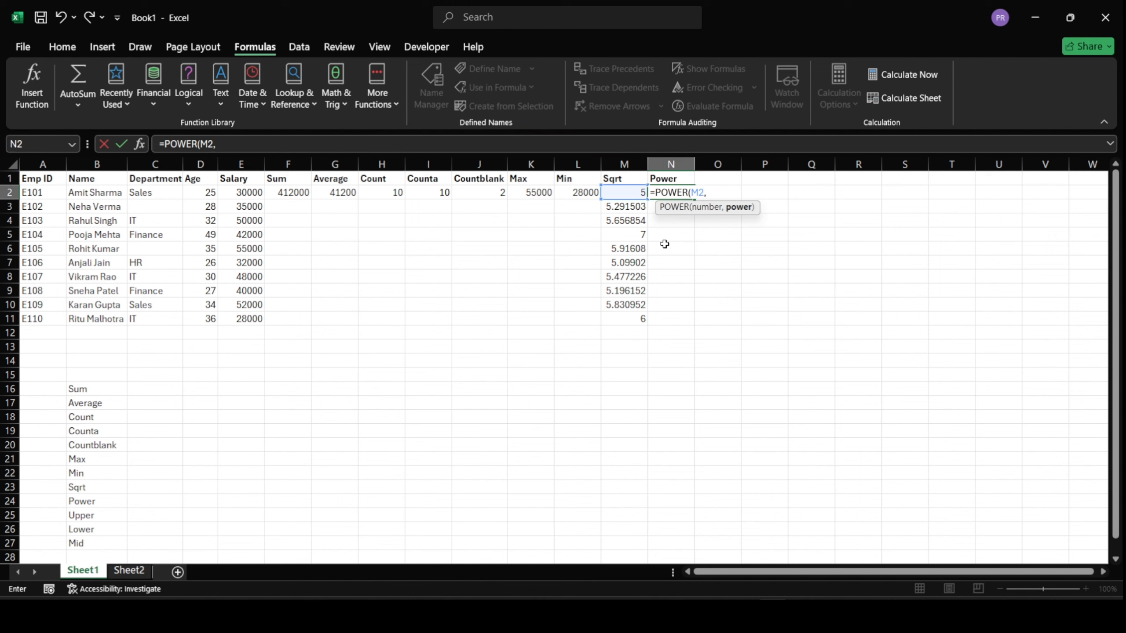
pyautogui.write('2)')
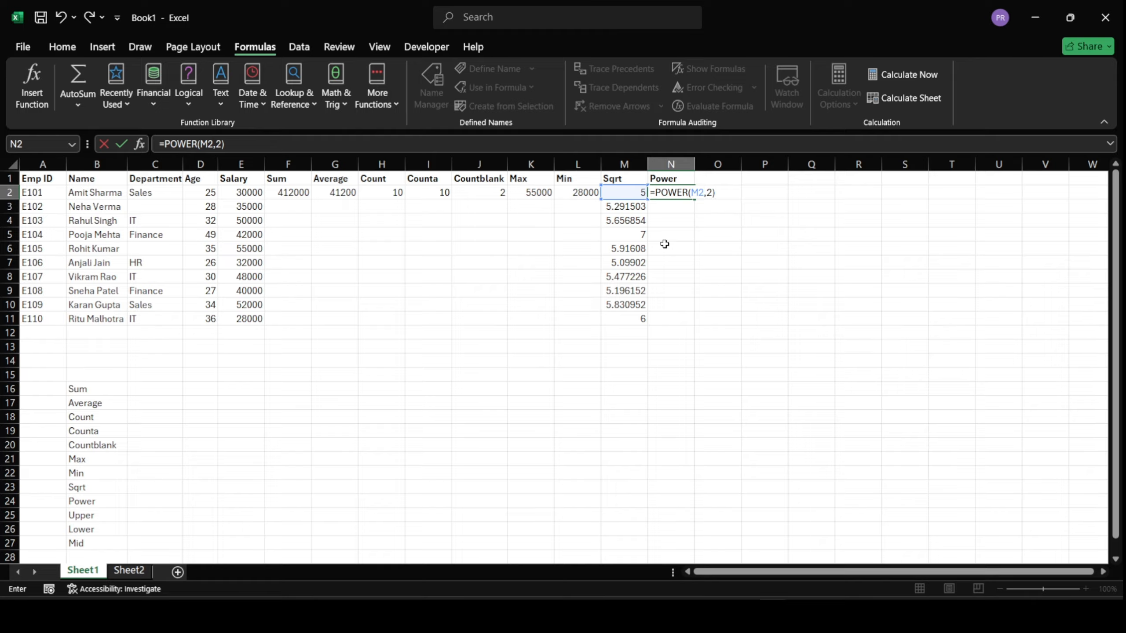
pyautogui.press('Return')
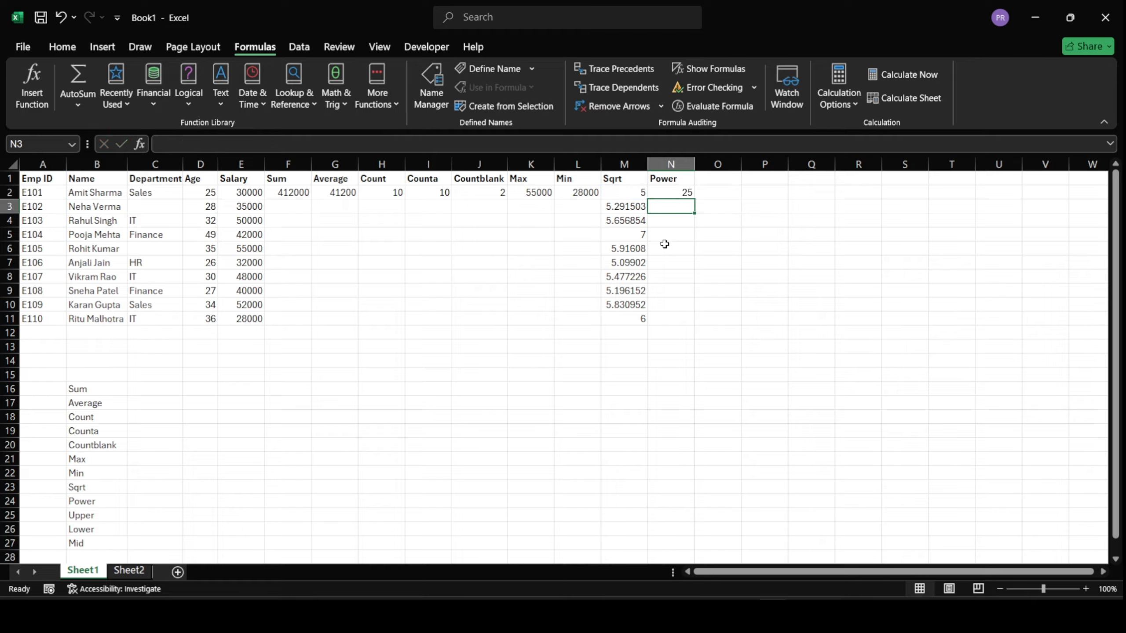
# Step: Fill the power formula from cell N2 down through N11 and compare the column with the Age column
pyautogui.click(678, 193)
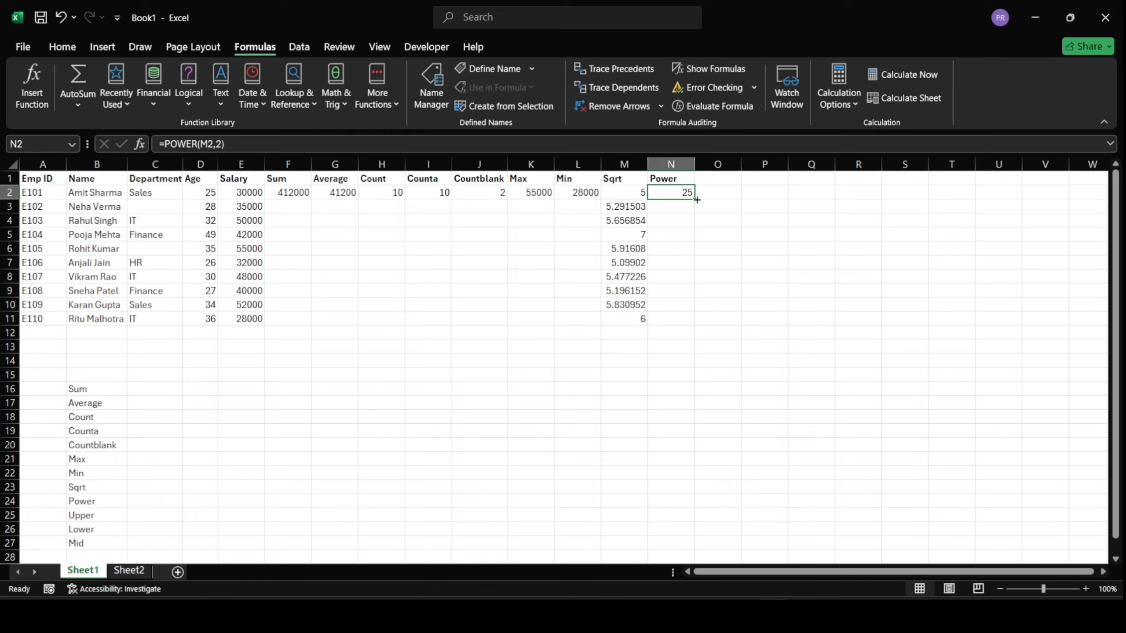
pyautogui.moveTo(695, 199); pyautogui.dragTo(688, 321)
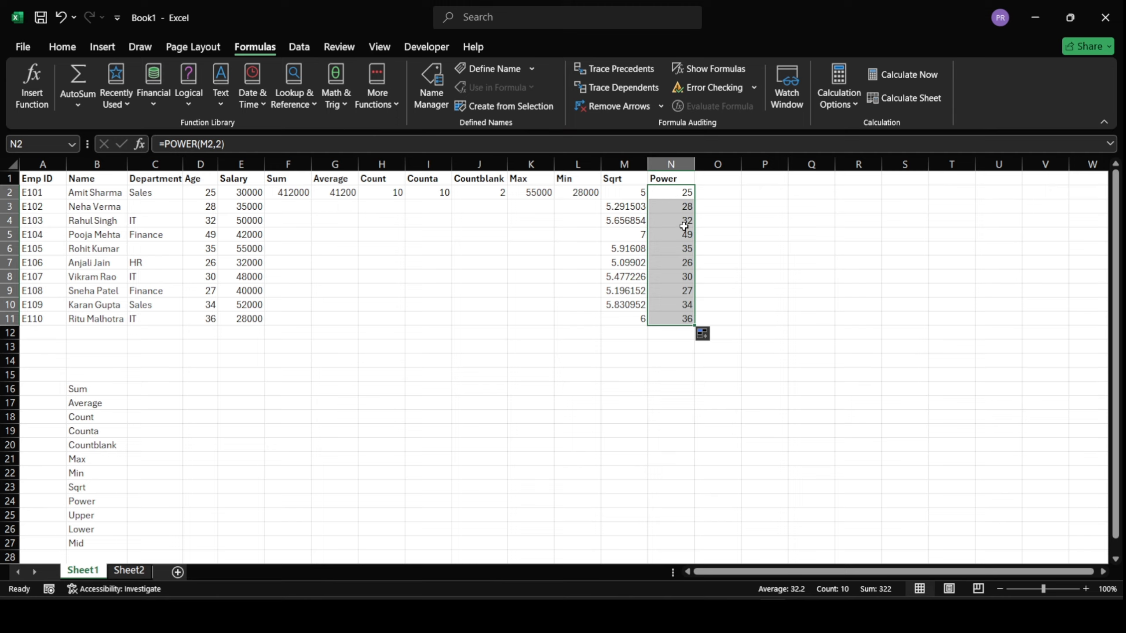
pyautogui.click(679, 193)
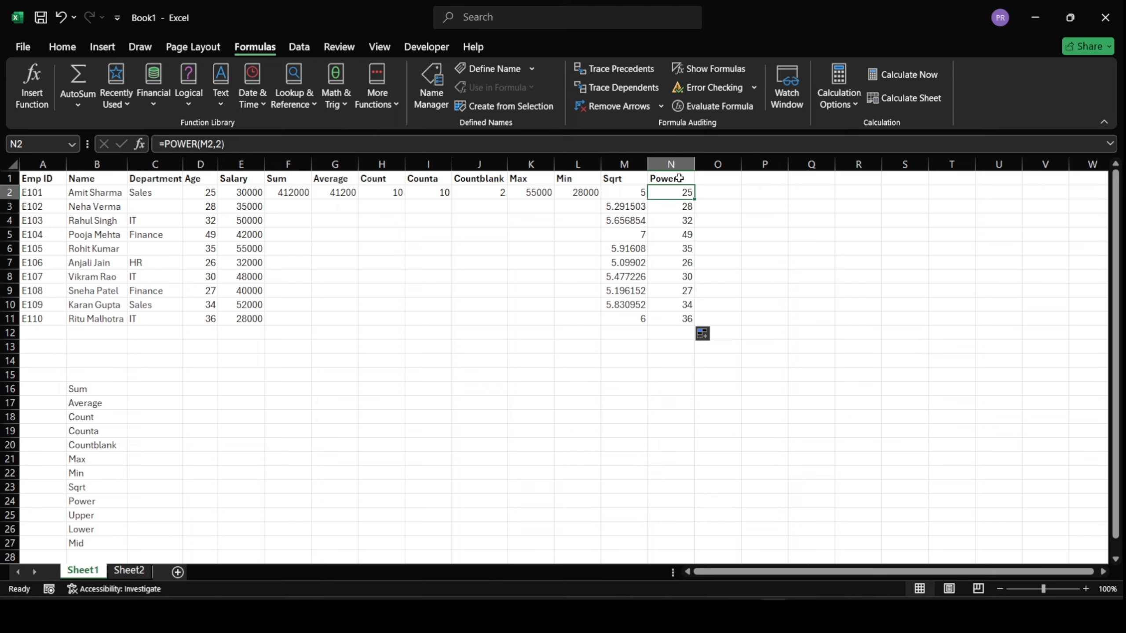
pyautogui.click(678, 178)
pyautogui.click(185, 179)
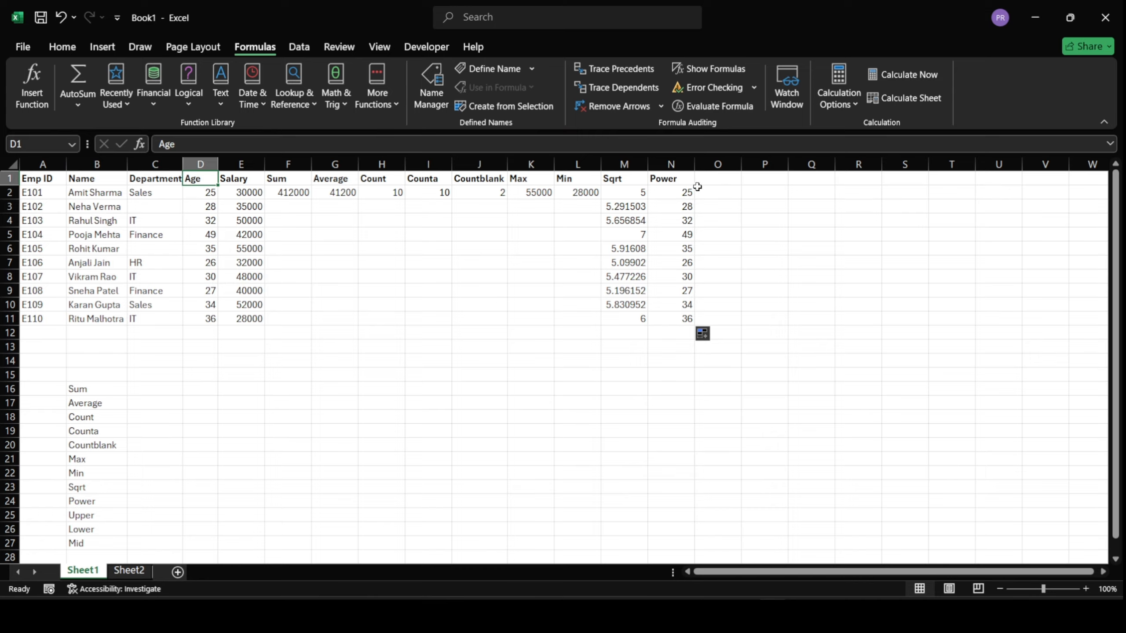
# Step: Enter the heading Upper in cell O1 and convert the first employee's name to uppercase in O2 with the formula =UPPER(B2)
pyautogui.click(737, 182)
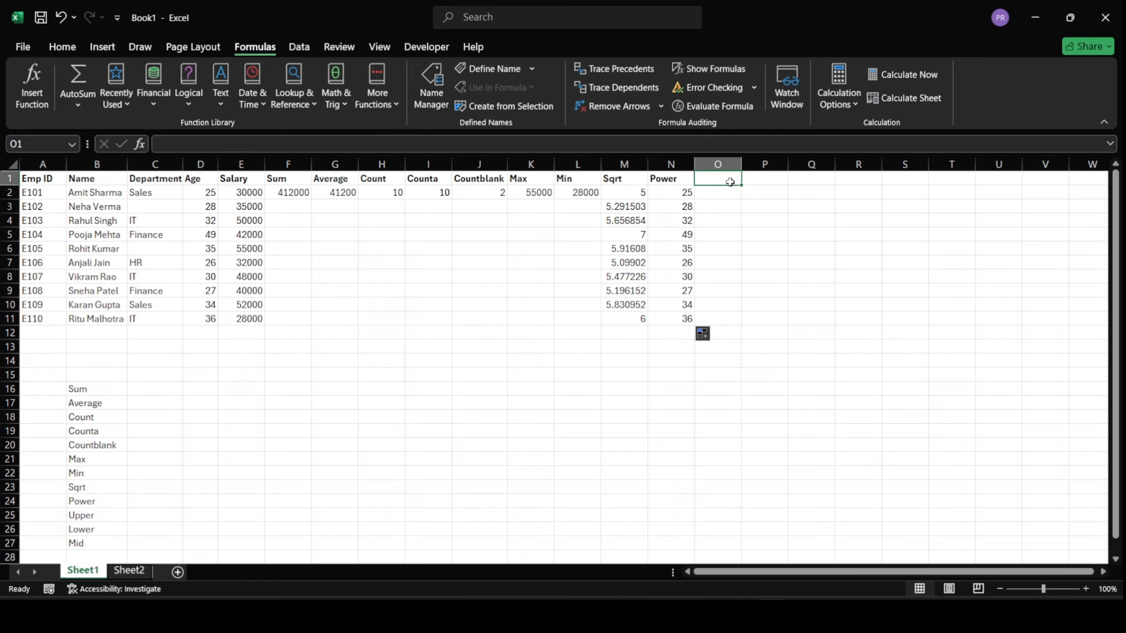
pyautogui.write('Upper')
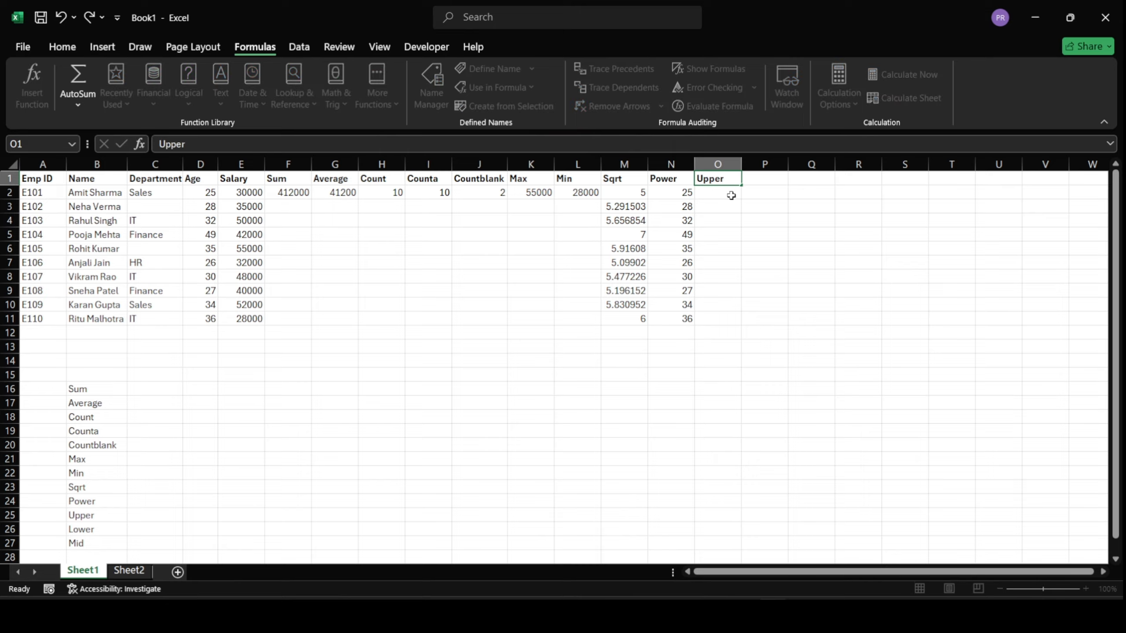
pyautogui.click(731, 194)
pyautogui.write('=uppe')
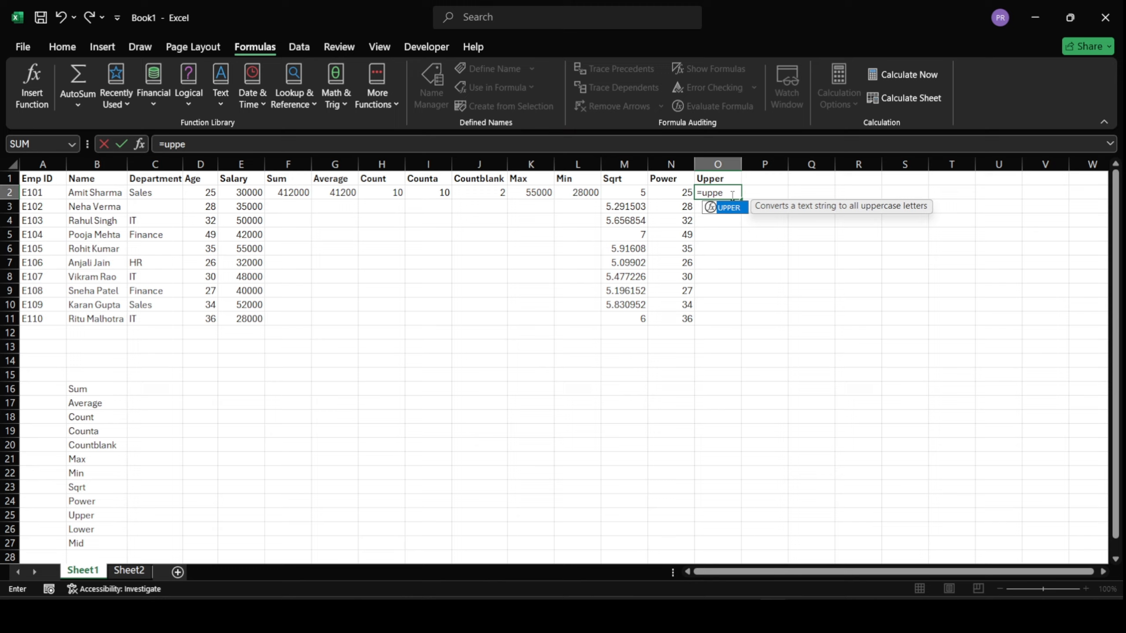
pyautogui.press('Tab')
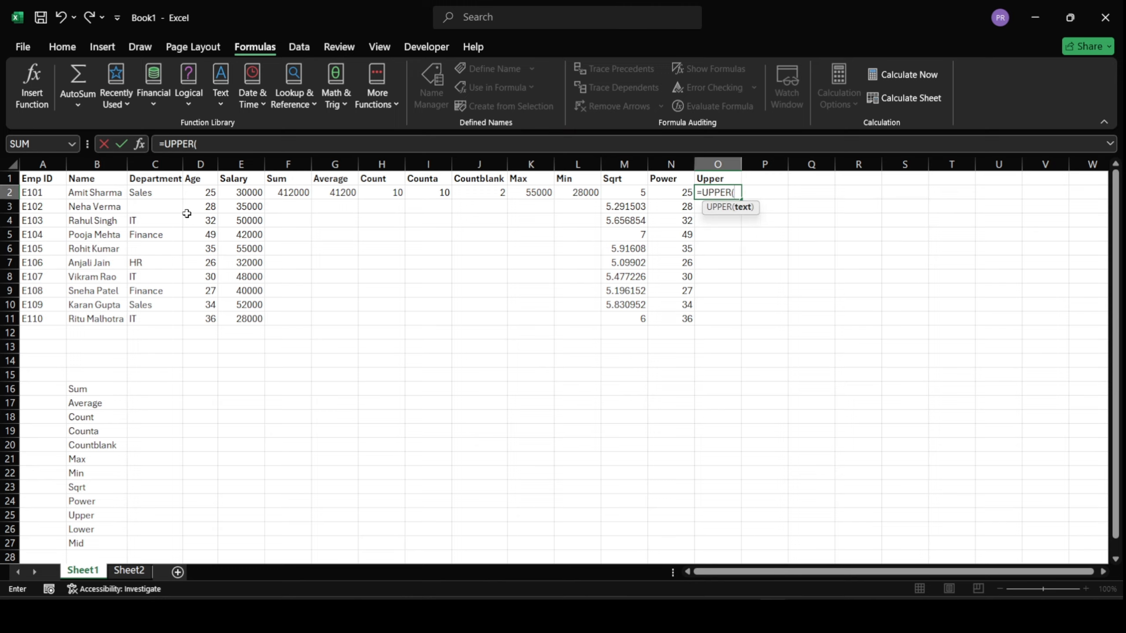
pyautogui.click(87, 195)
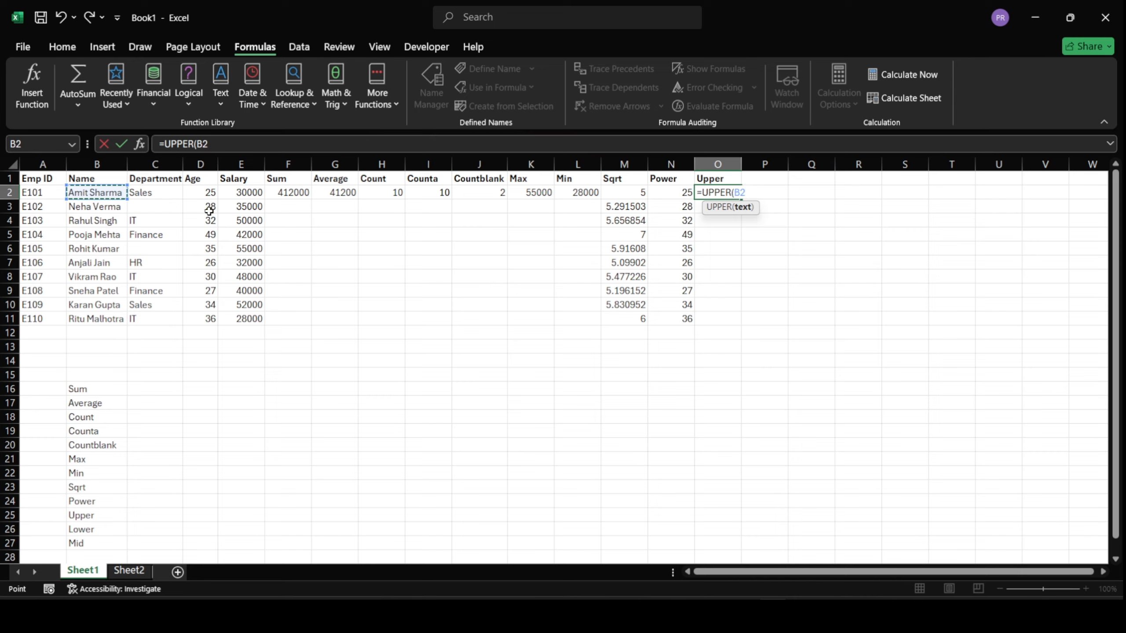
pyautogui.write(')')
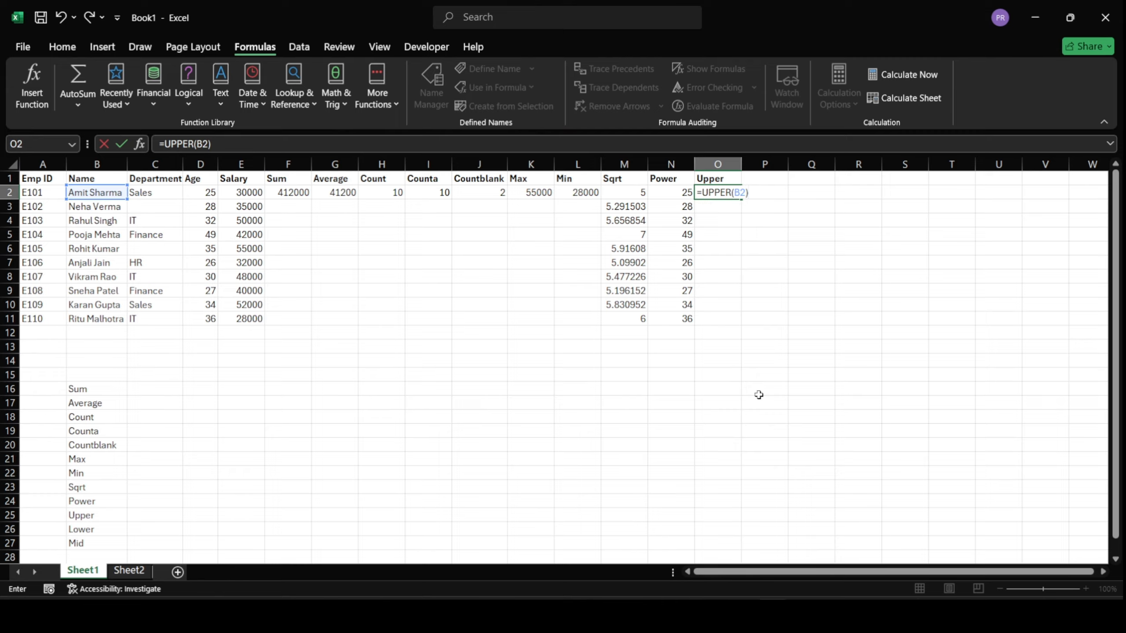
pyautogui.press('Return')
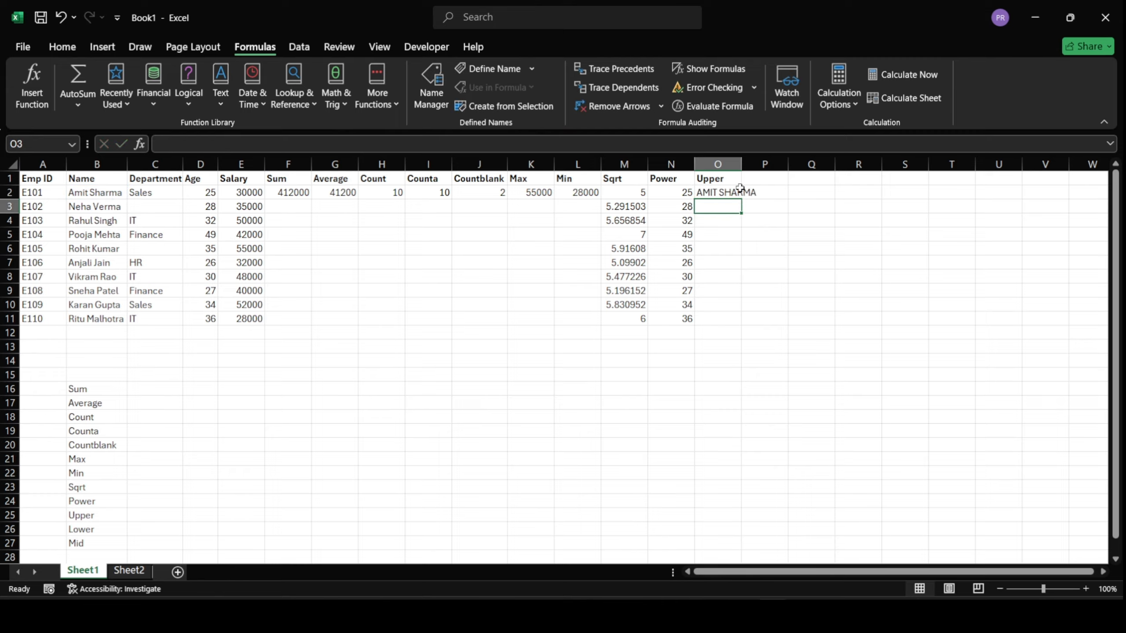
# Step: Fill the uppercase formula from cell O2 down through O11 and widen column O to fit the longest name
pyautogui.doubleClick(741, 164)
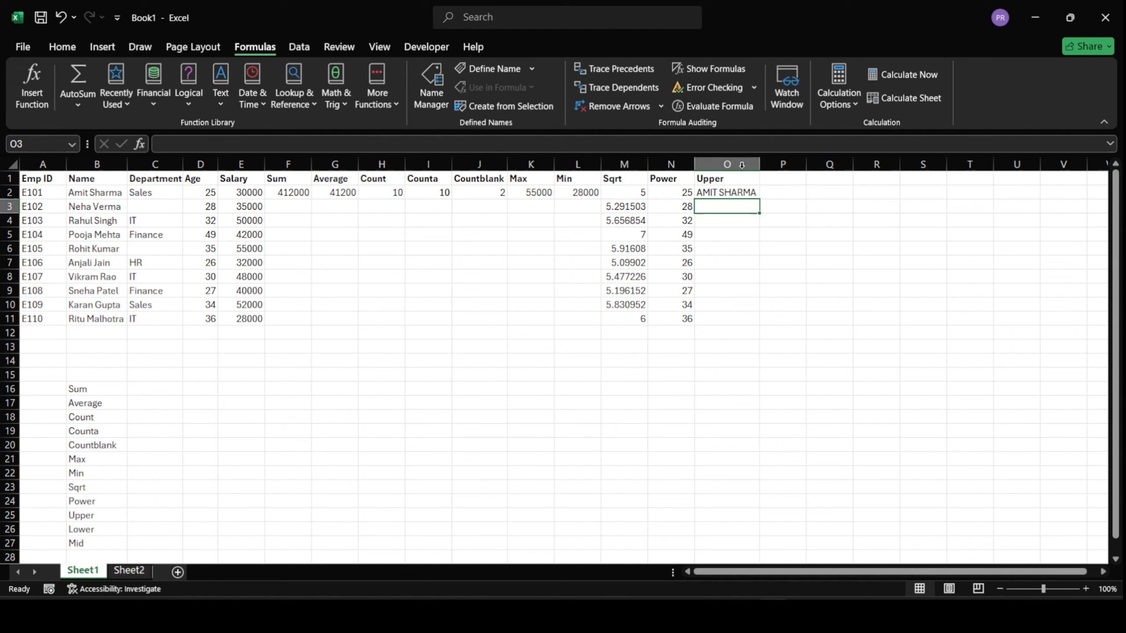
pyautogui.click(741, 194)
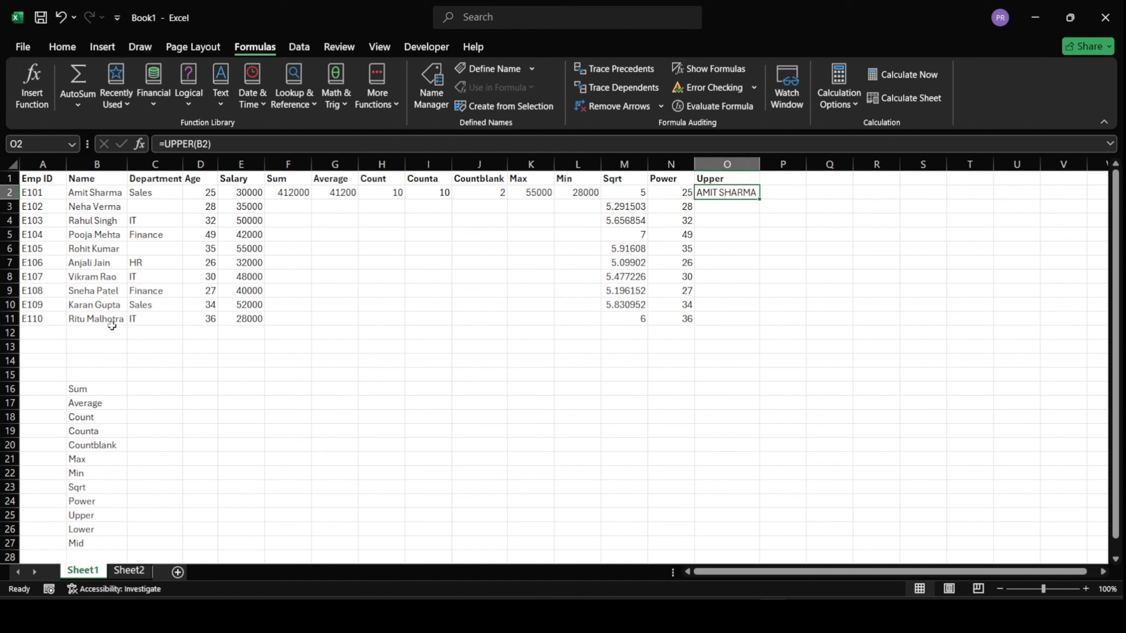
pyautogui.doubleClick(759, 200)
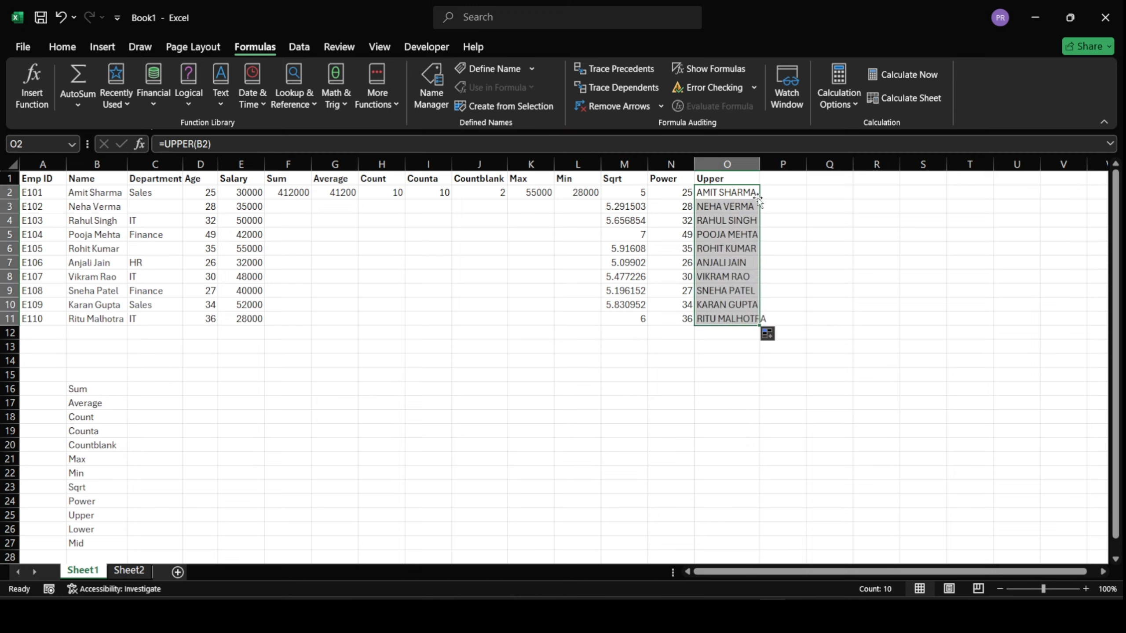
pyautogui.doubleClick(759, 160)
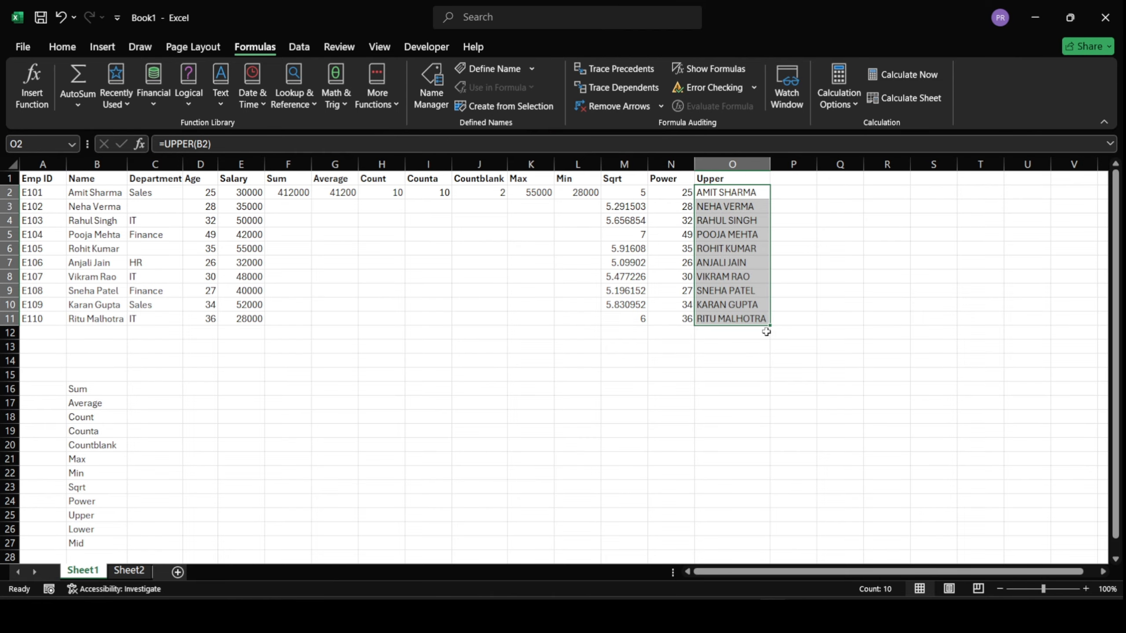
pyautogui.click(800, 289)
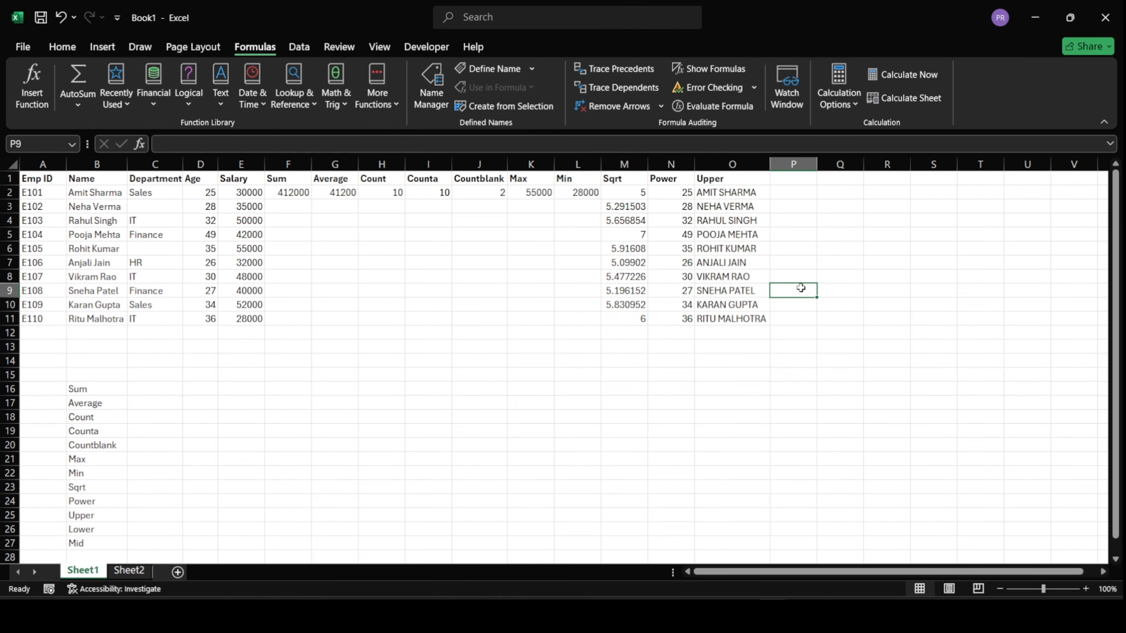
# Step: Enter the heading Lower in cell P1 beside the Upper heading
pyautogui.click(791, 181)
pyautogui.write('Lo')
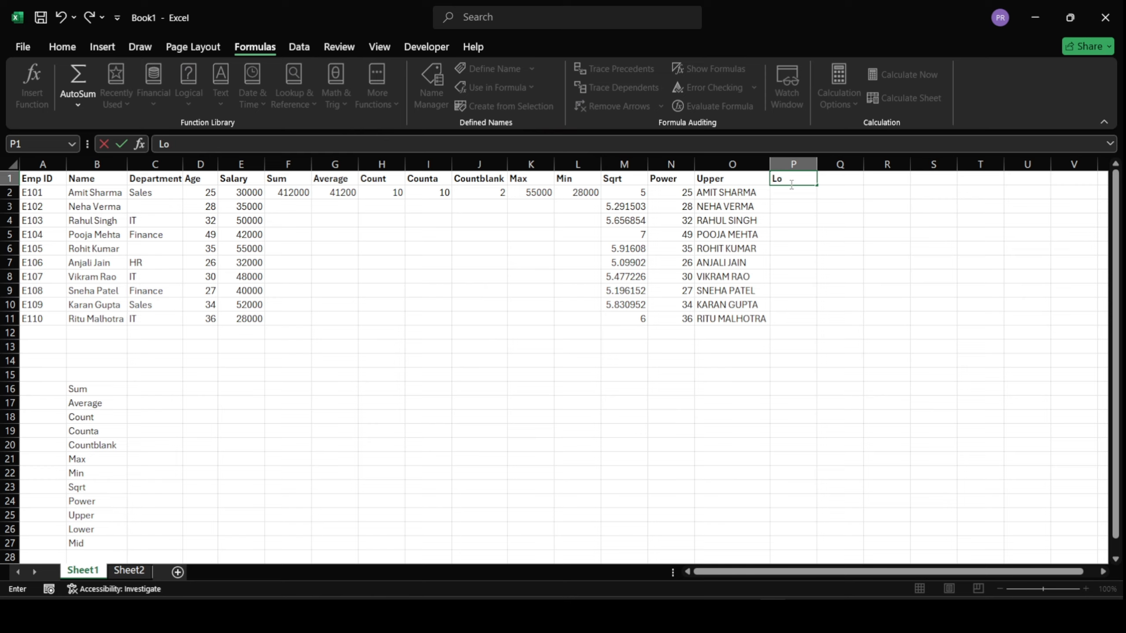
pyautogui.write('wer')
# Step: Convert the uppercase names to lowercase with =LOWER(O2) in cell P2, filled down through P11, with column P widened to fit
pyautogui.click(805, 193)
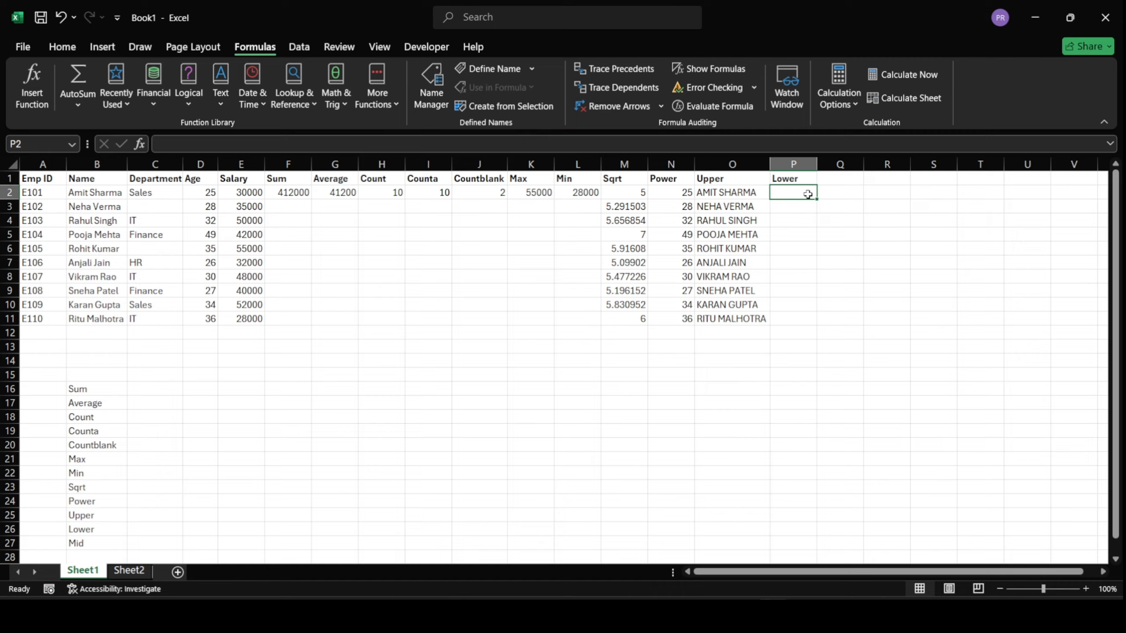
pyautogui.write('=LOWER(')
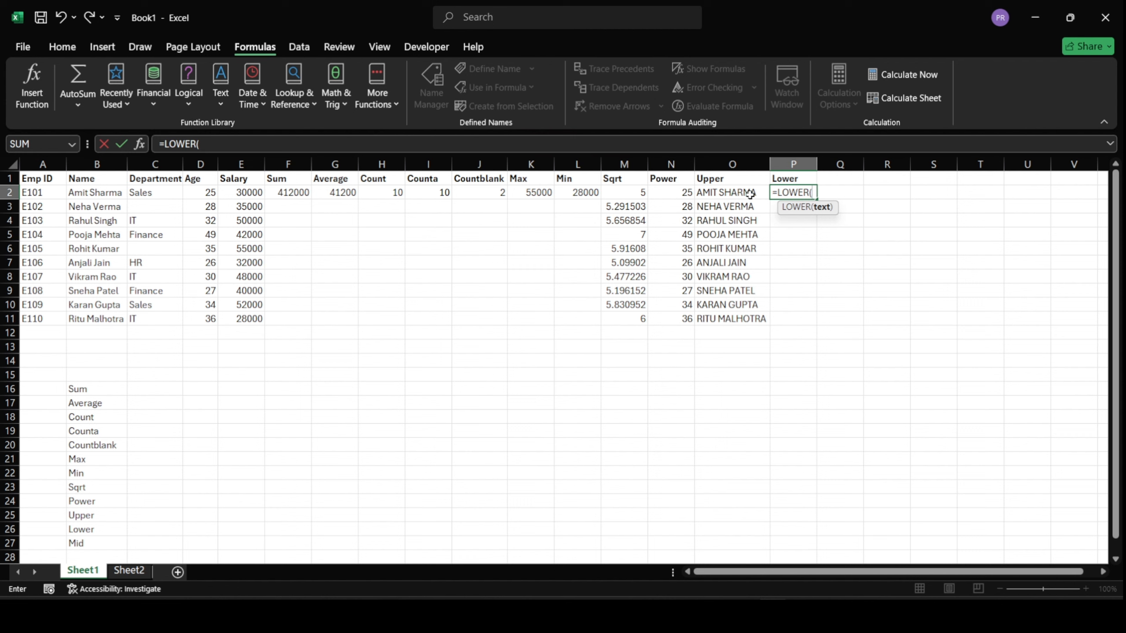
pyautogui.click(750, 194)
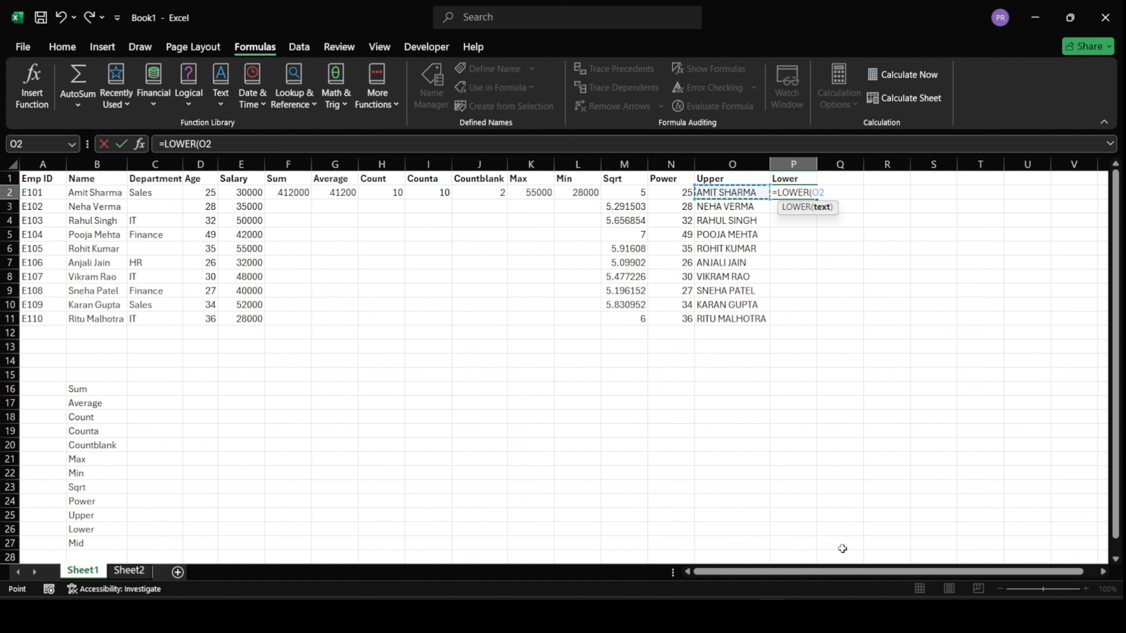
pyautogui.write(')')
pyautogui.hotkey('ctrl', 'Return')
pyautogui.press('Return')
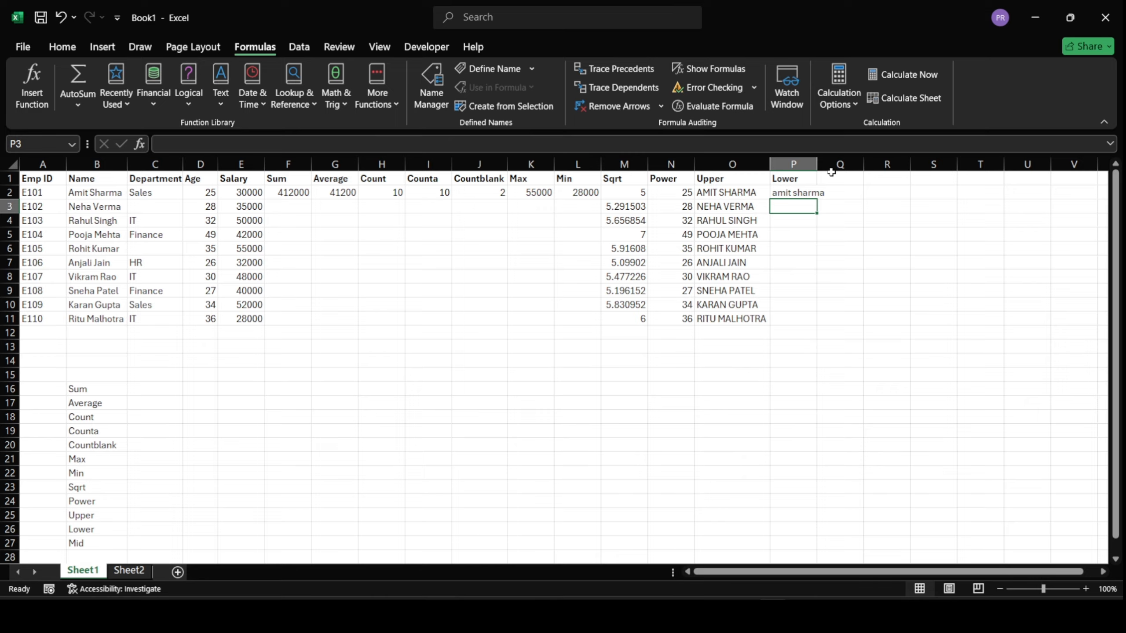
pyautogui.moveTo(817, 163); pyautogui.dragTo(814, 324)
pyautogui.click(824, 194)
# Step: Enter the heading Mid in cell Q1 beside the Lower heading
pyautogui.click(851, 178)
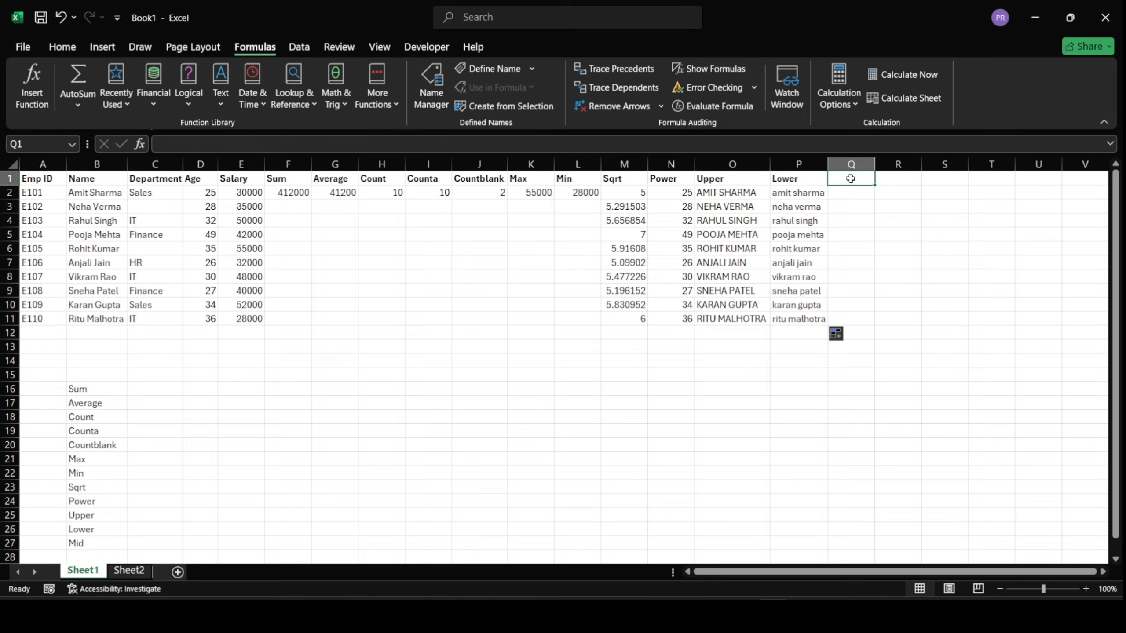
pyautogui.write('Mid')
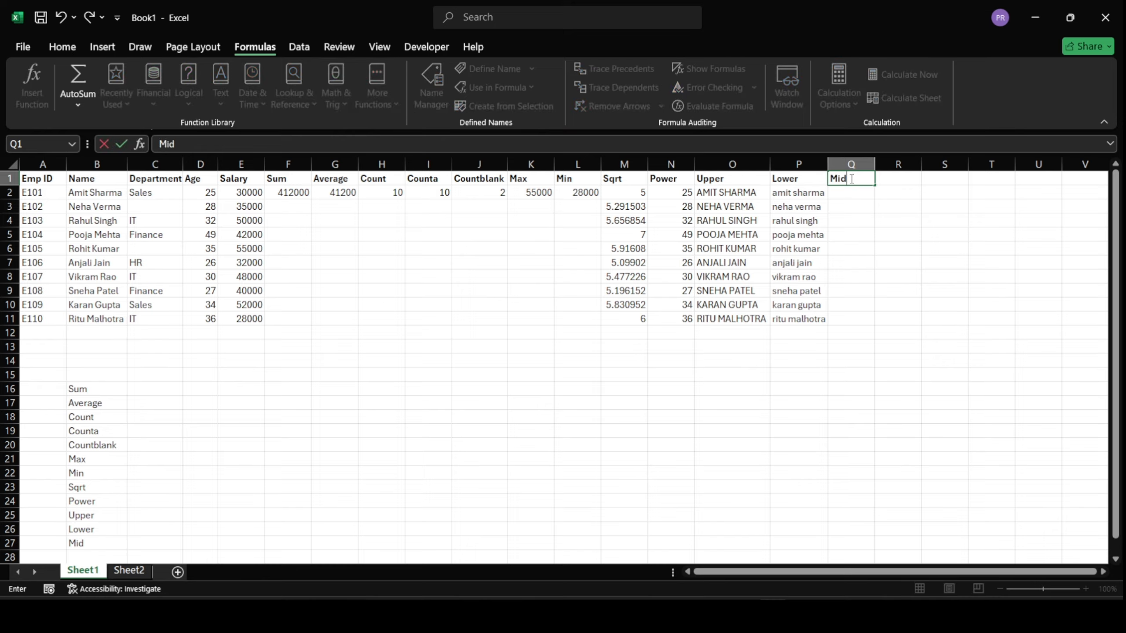
pyautogui.press('Return')
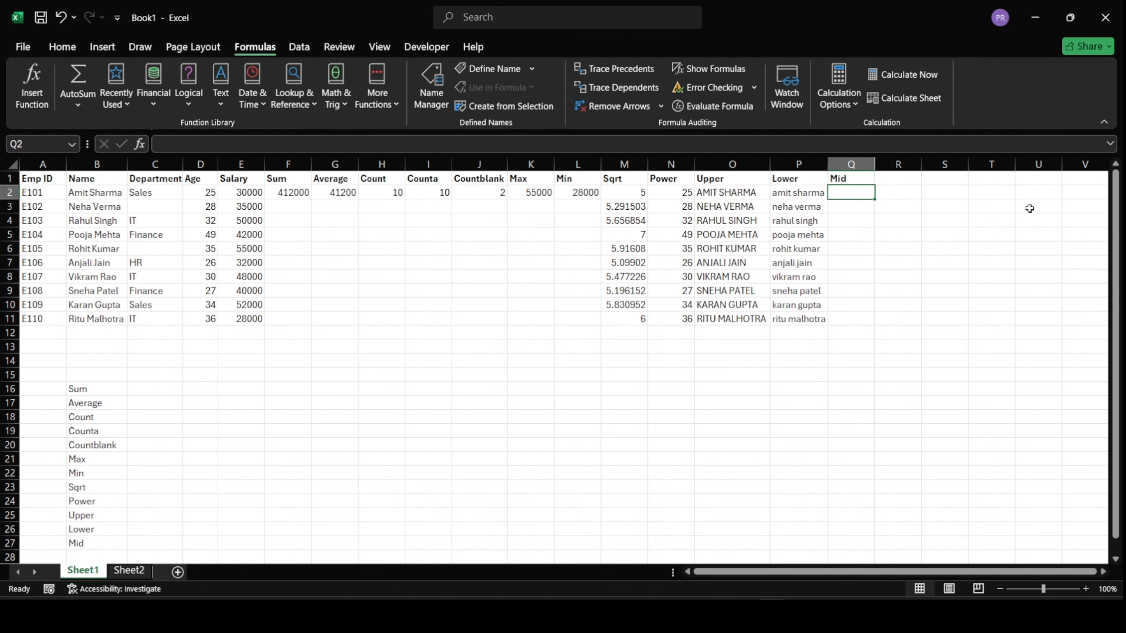
# Step: Extract four characters from the first uppercase name, starting at character 1, in cell Q2 with the formula =MID(O2,1,4)
pyautogui.write('=mid')
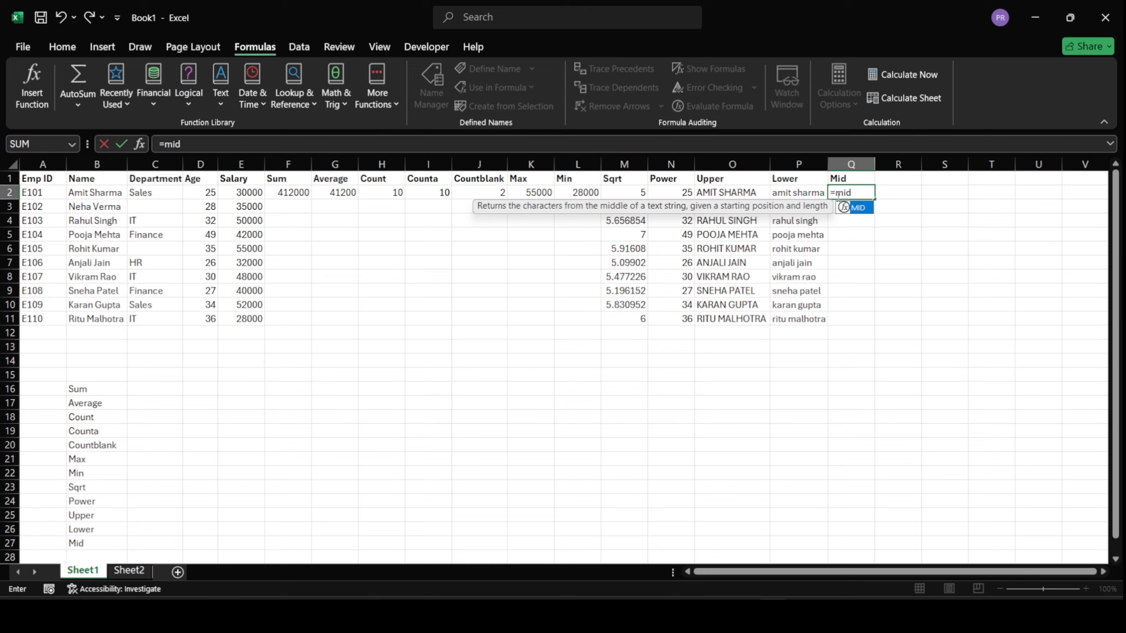
pyautogui.press('Tab')
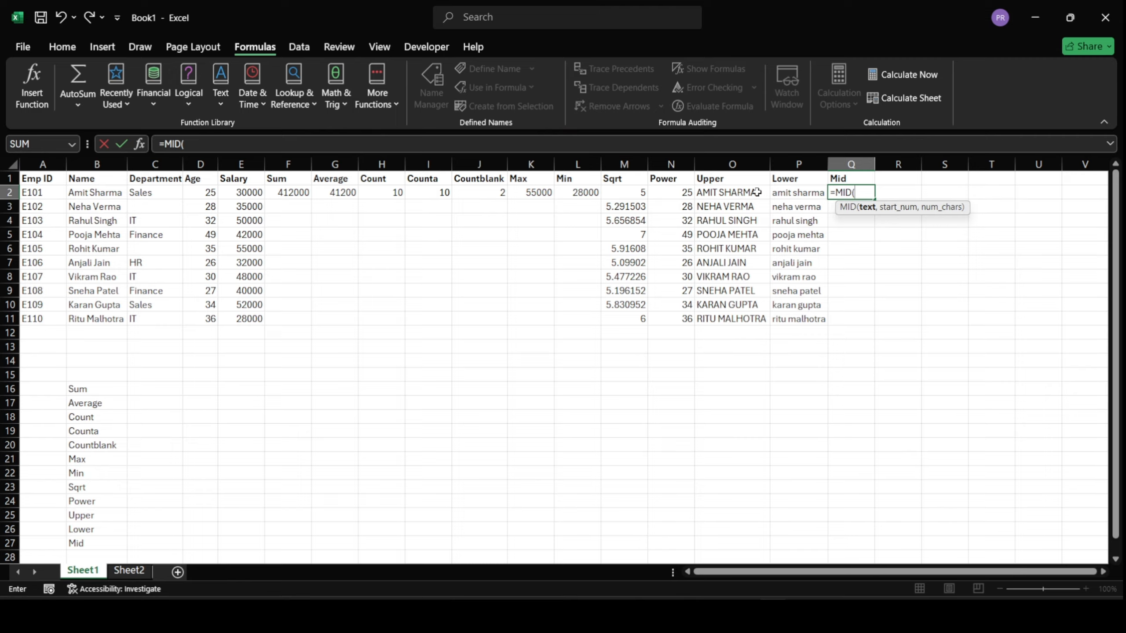
pyautogui.click(743, 194)
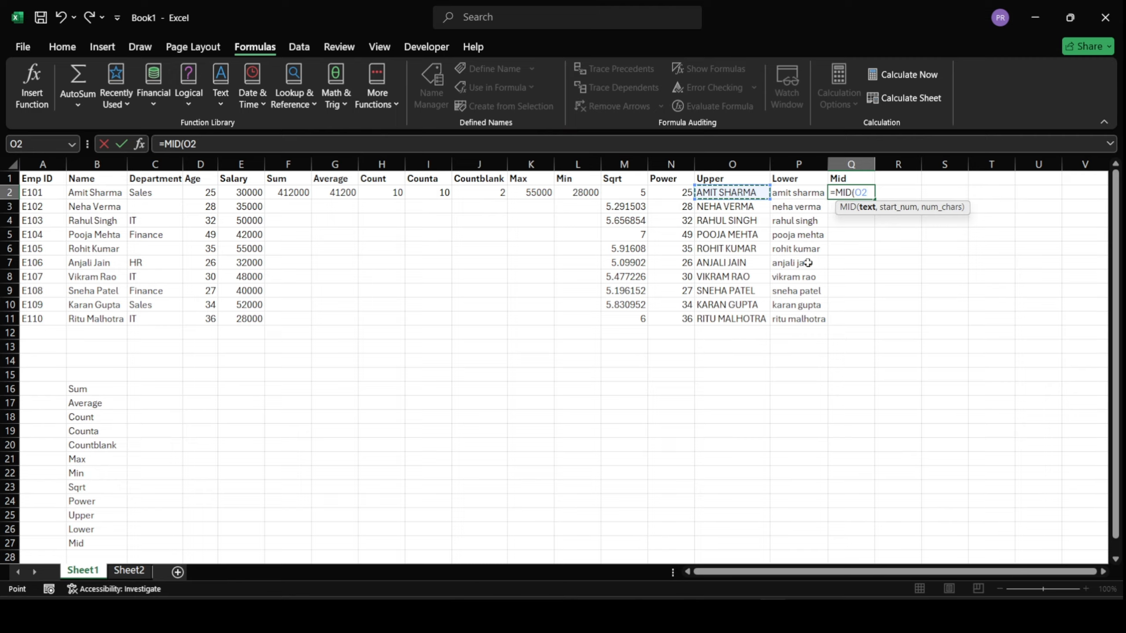
pyautogui.write(',')
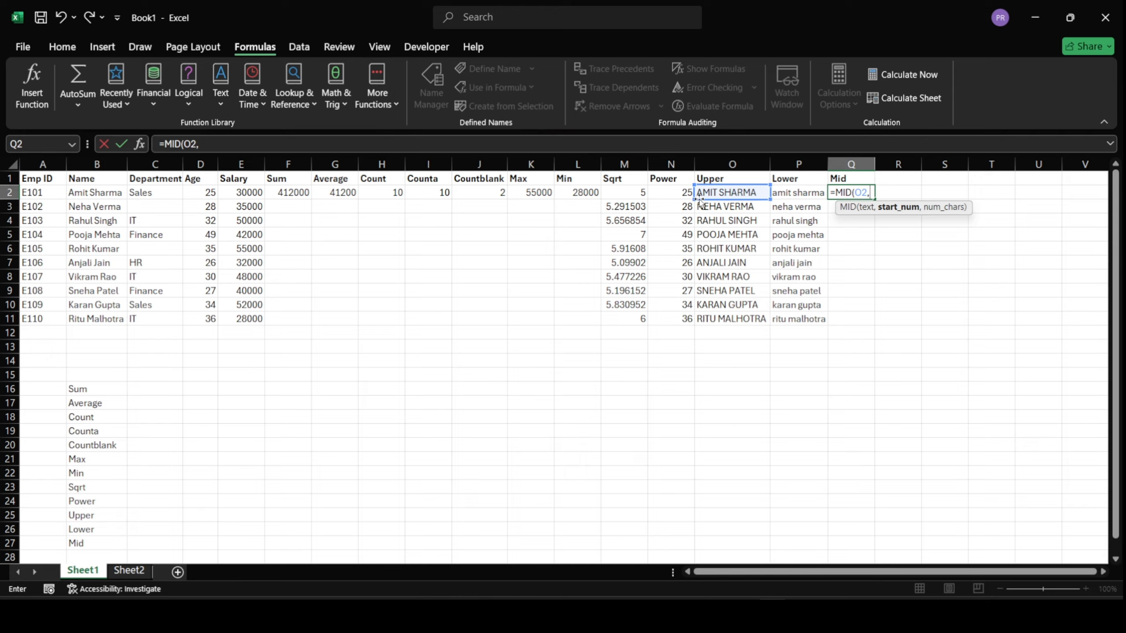
pyautogui.write('1,')
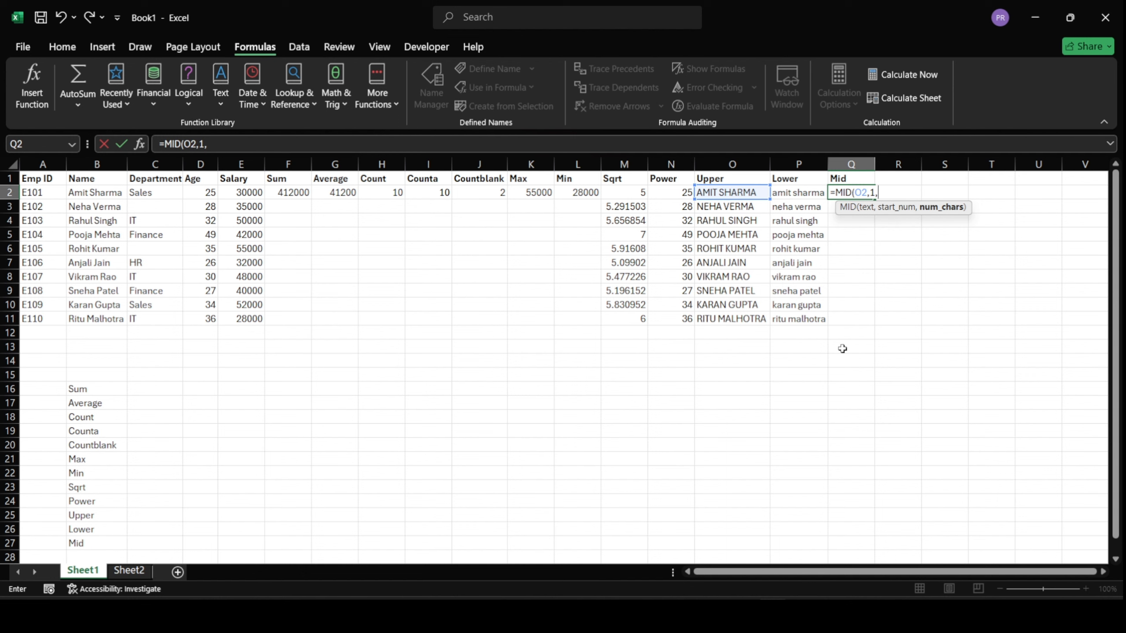
pyautogui.write('4)')
pyautogui.press('Return')
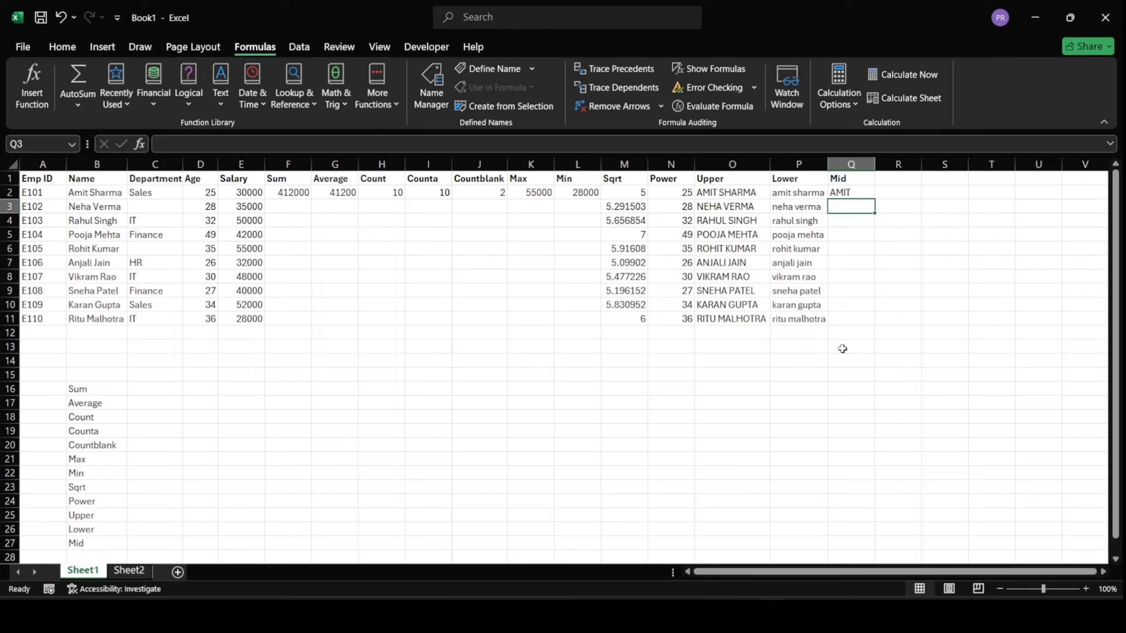
# Step: Compare the first extracted text with its uppercase source name and fill the MID formula from cell Q2 down through Q11
pyautogui.click(702, 194)
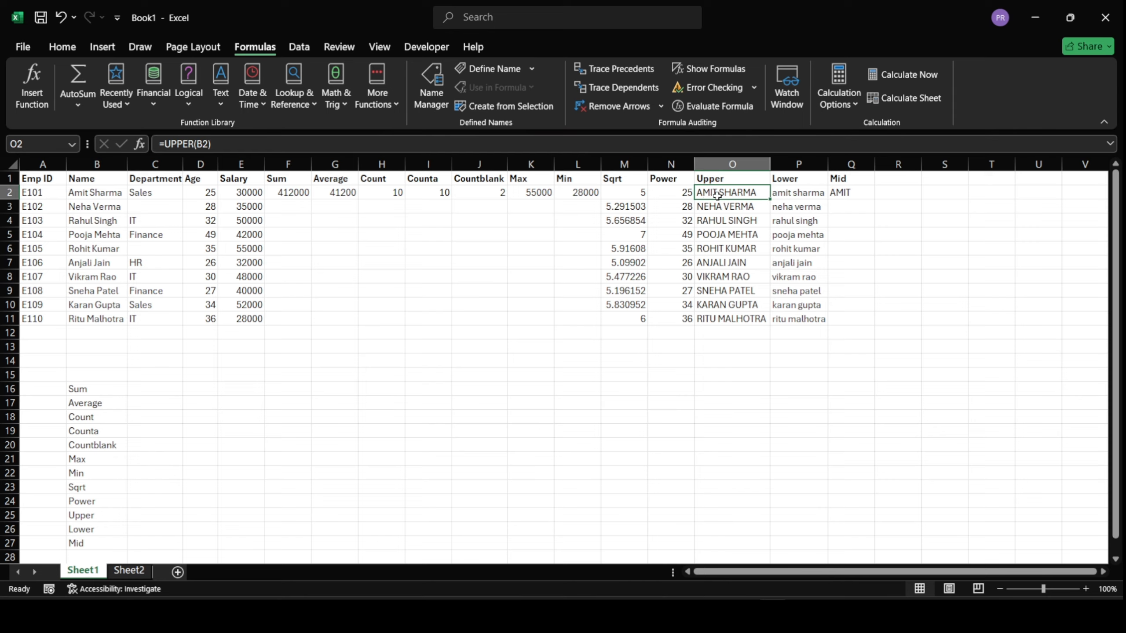
pyautogui.click(855, 197)
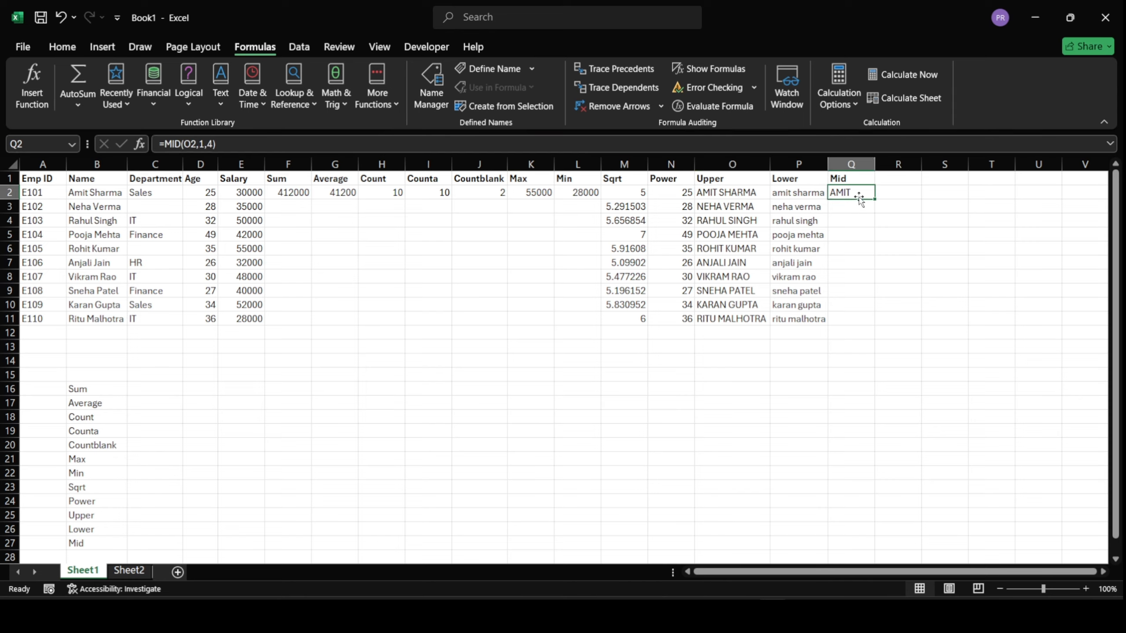
pyautogui.doubleClick(875, 199)
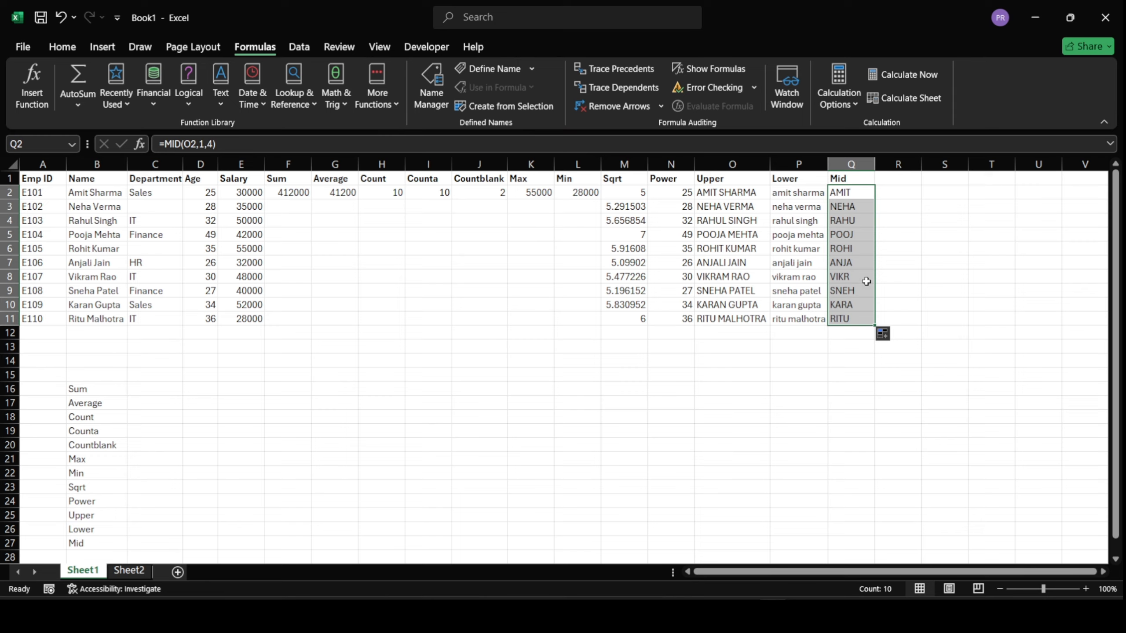
# Step: Enter the heading Mid 2 in cell R1 beside the Mid heading
pyautogui.moveTo(898, 187); pyautogui.dragTo(902, 180)
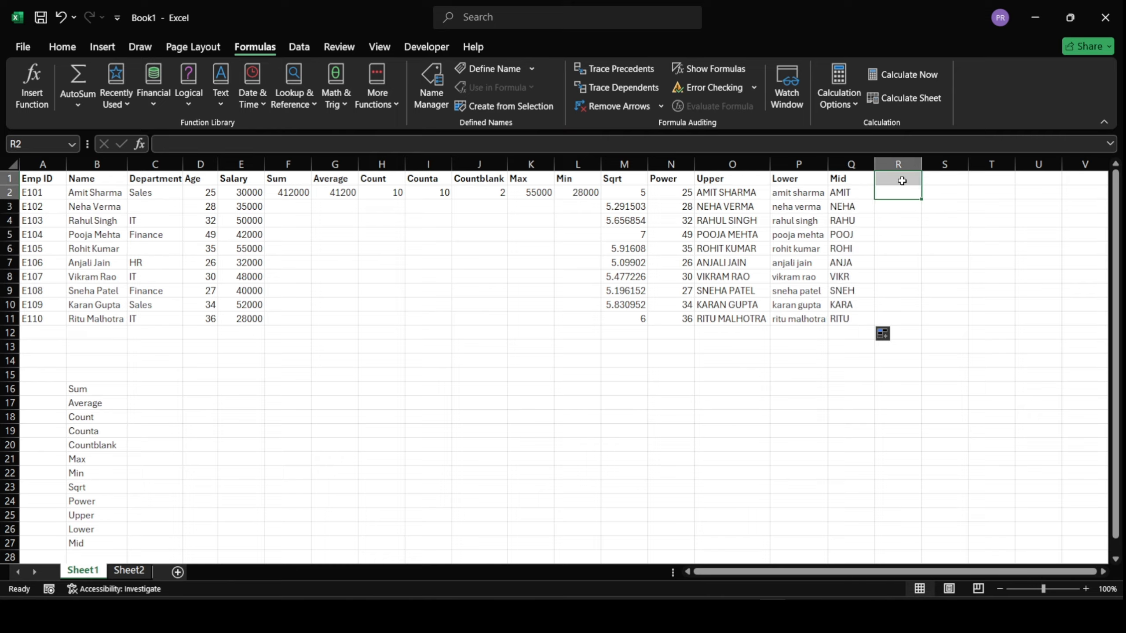
pyautogui.click(902, 180)
pyautogui.write('Mi')
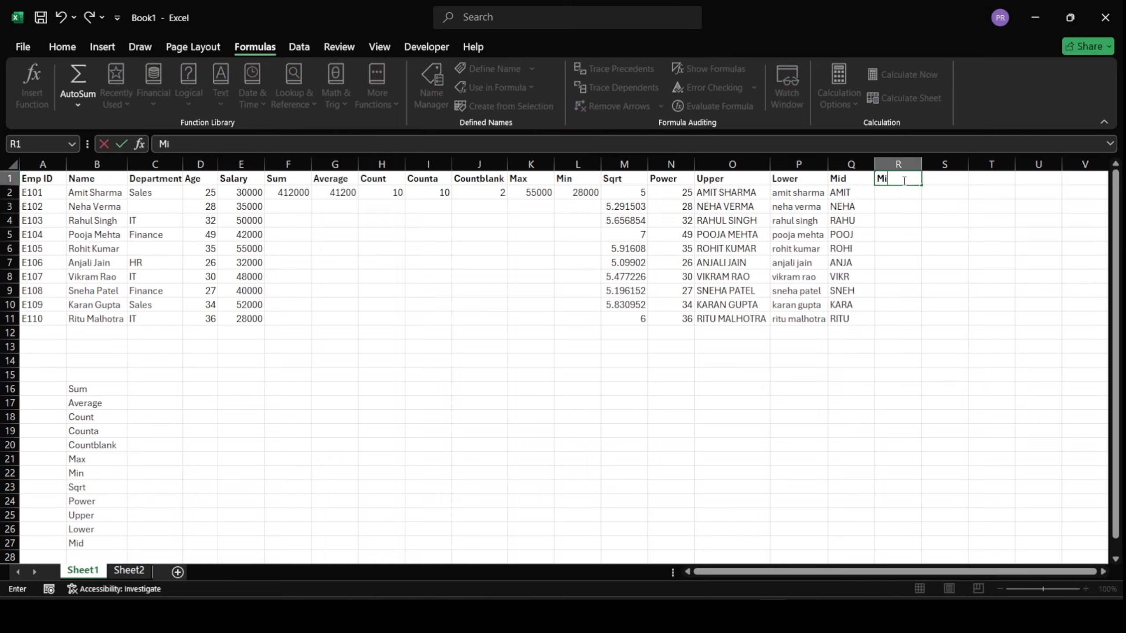
pyautogui.write('d 2')
pyautogui.press('Return')
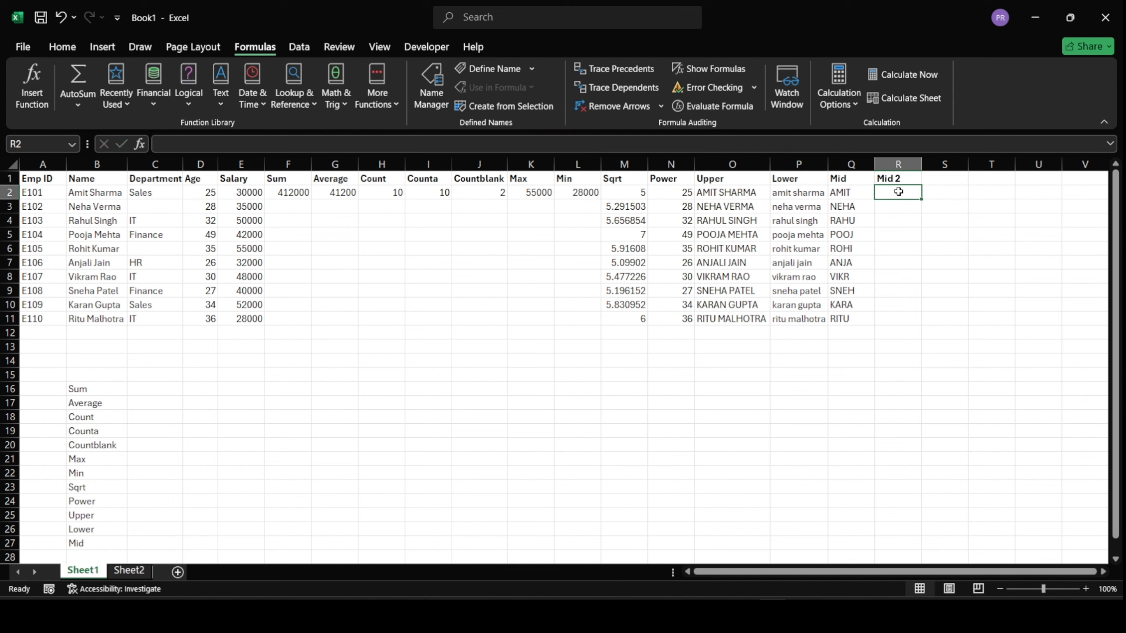
# Step: Extract two characters from the first square root value, starting at character 2, in cell R2 with the formula =MID(M2,2,2)
pyautogui.write('=')
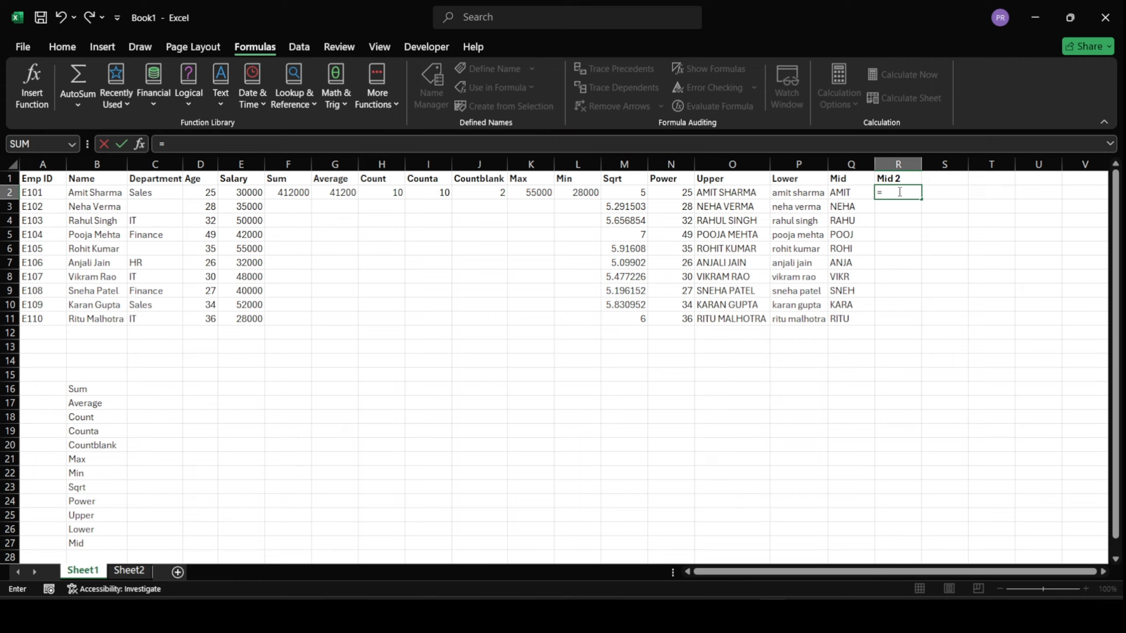
pyautogui.write('mid')
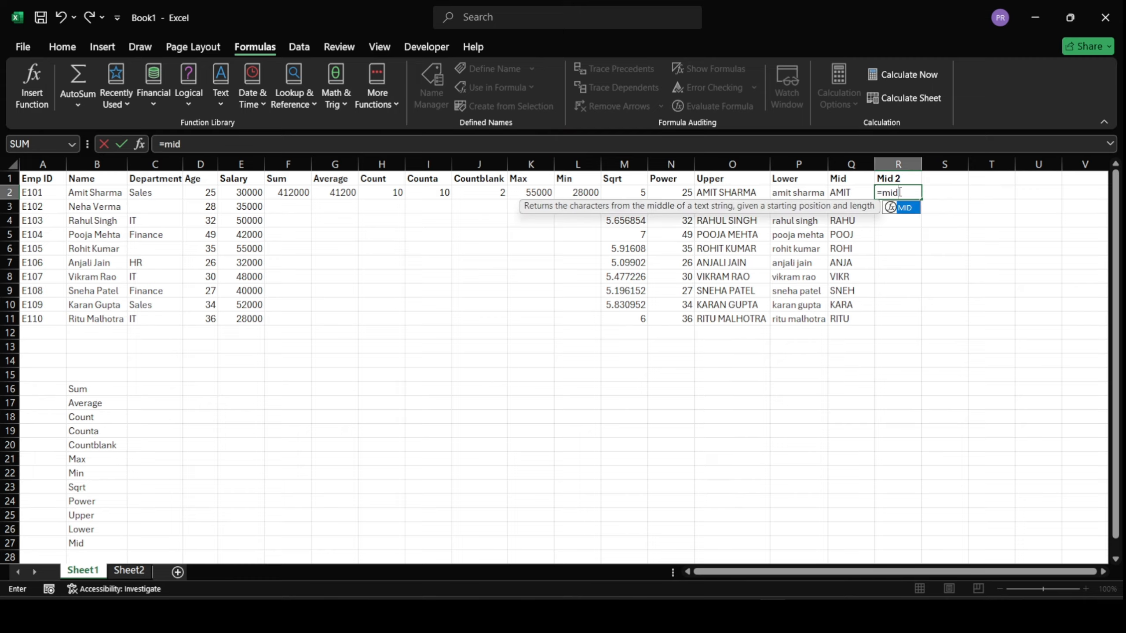
pyautogui.press('Tab')
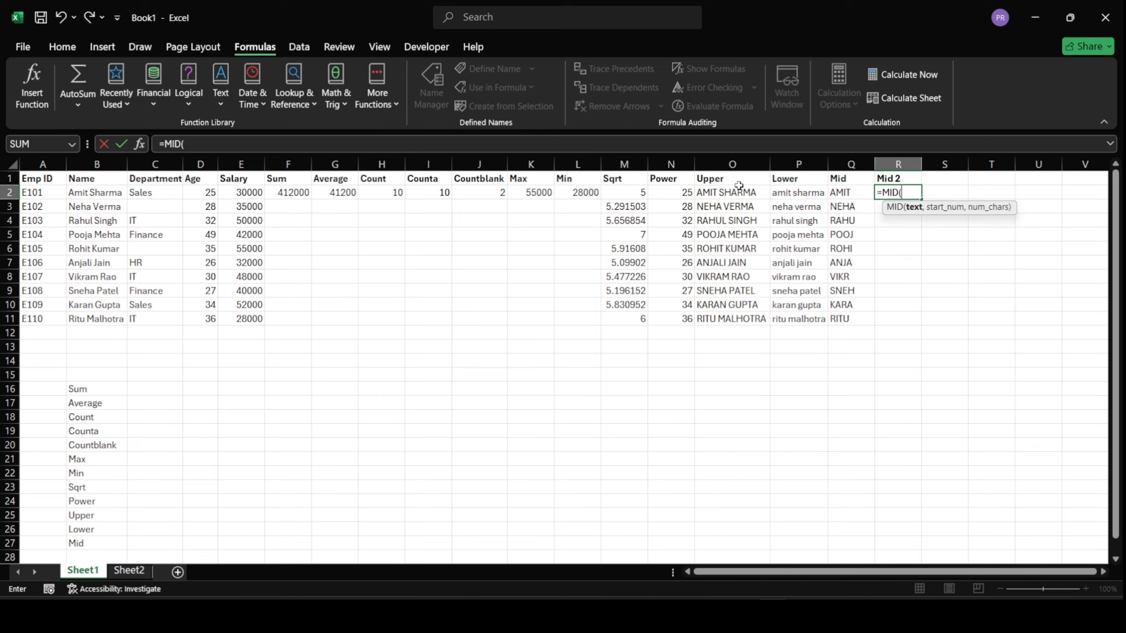
pyautogui.click(623, 191)
pyautogui.write(',')
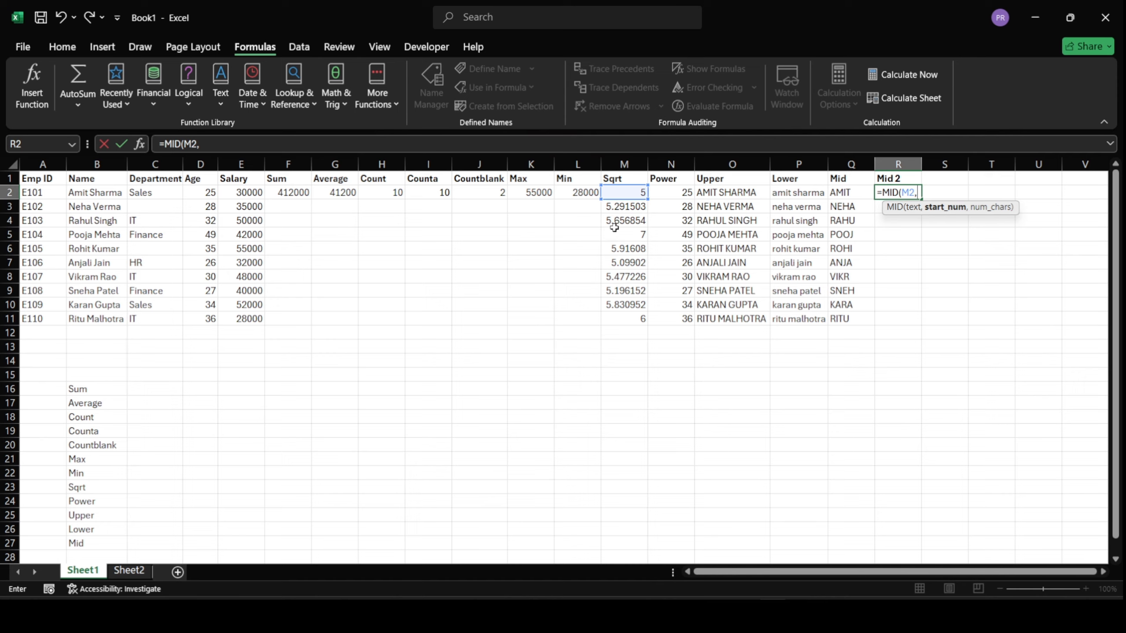
pyautogui.write('2,')
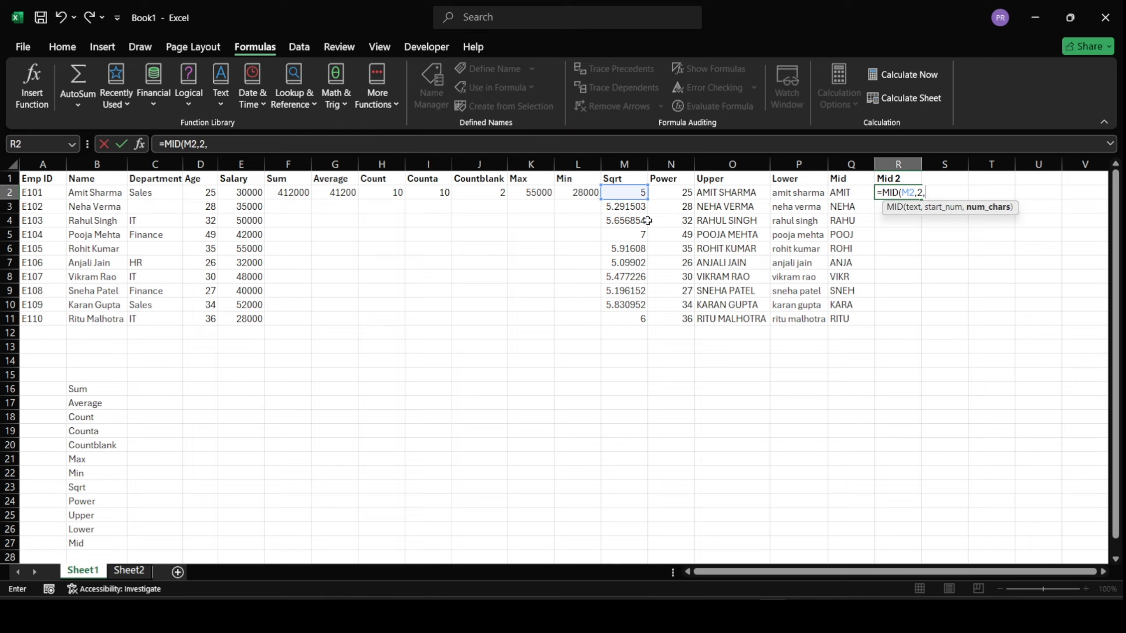
pyautogui.write('3')
pyautogui.press('BackSpace')
pyautogui.write('2)')
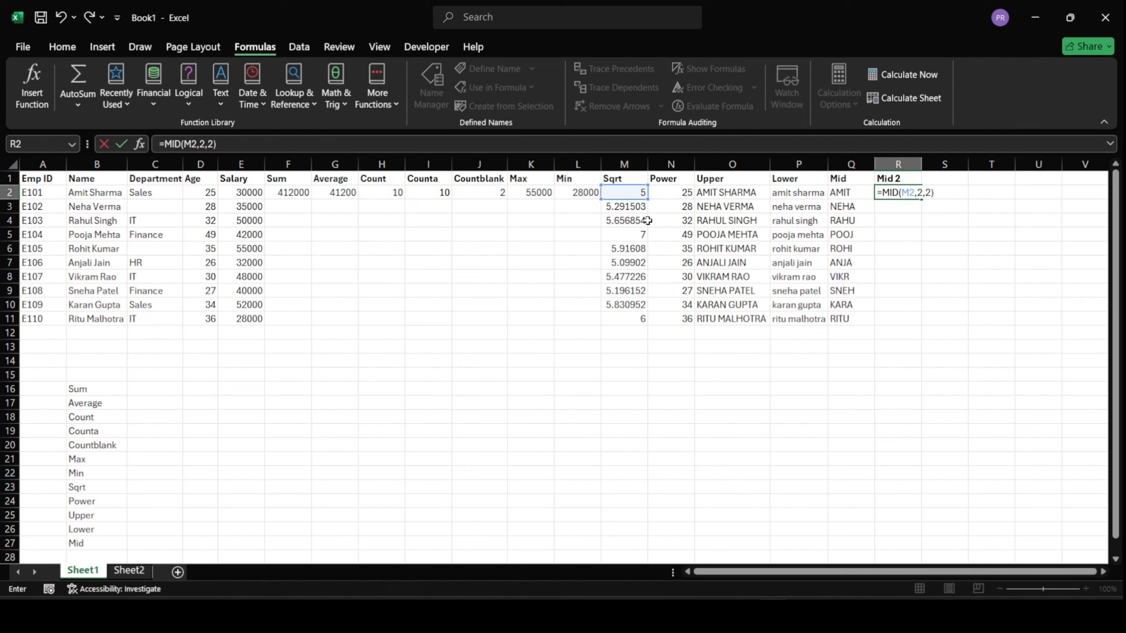
pyautogui.press('Return')
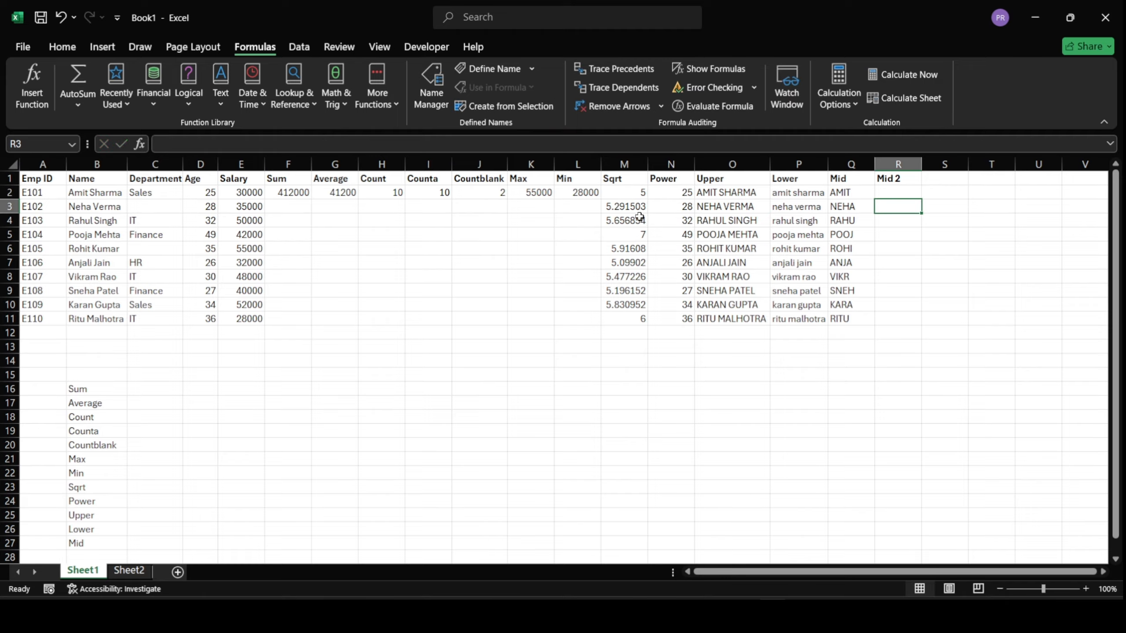
# Step: Compare cell R2 with its Sqrt source in M2 and fill the MID formula from R2 down through R11
pyautogui.click(890, 192)
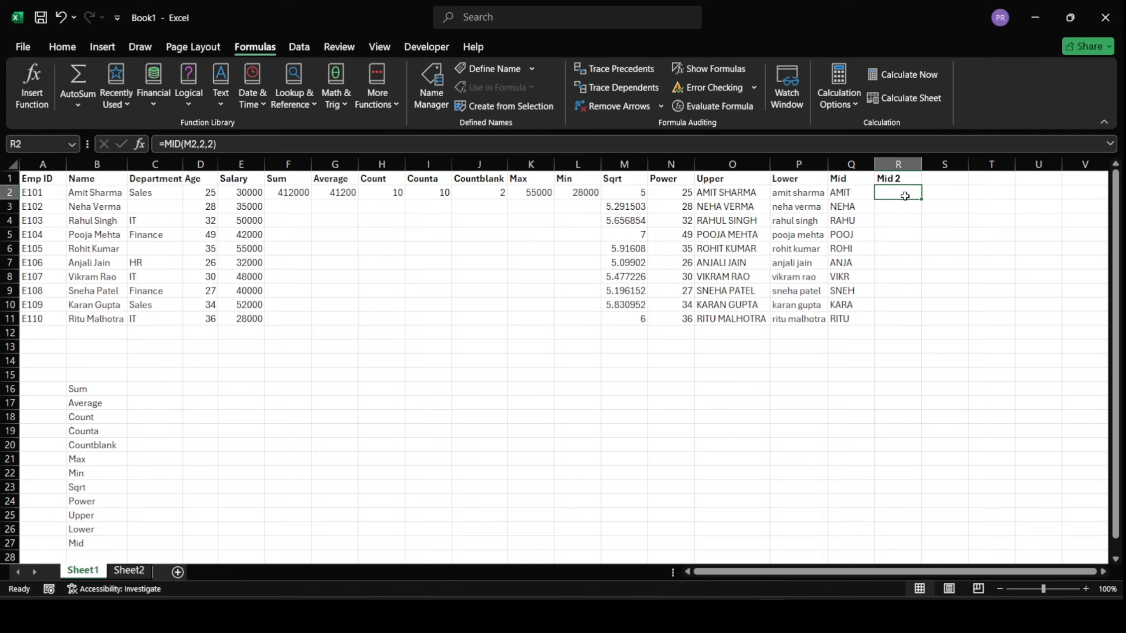
pyautogui.click(634, 198)
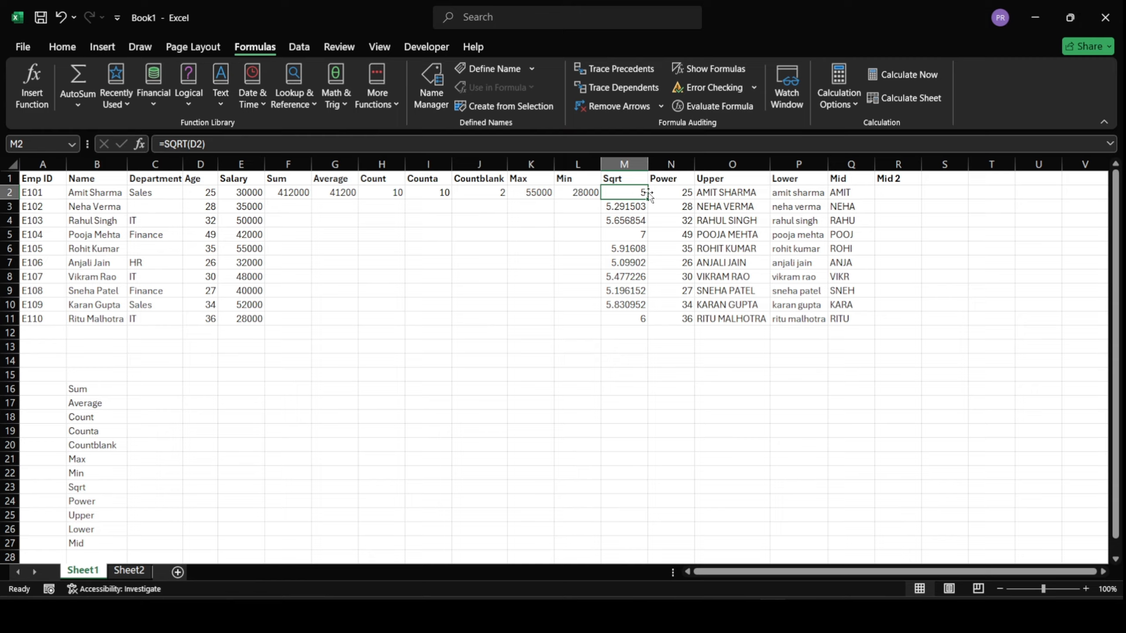
pyautogui.click(893, 194)
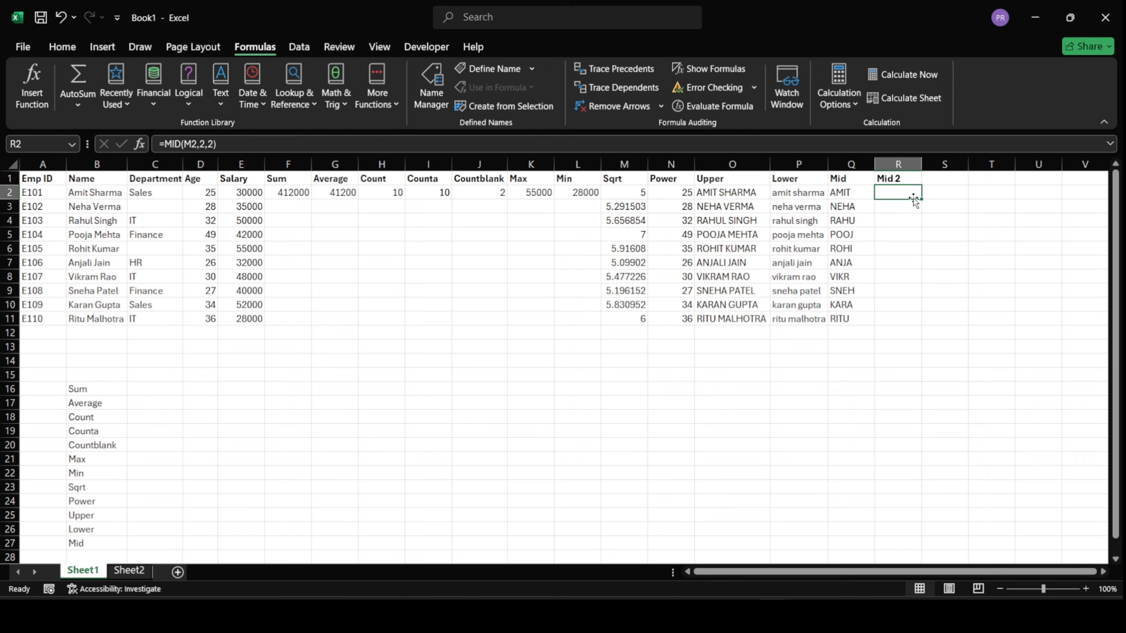
pyautogui.moveTo(921, 198); pyautogui.dragTo(925, 322)
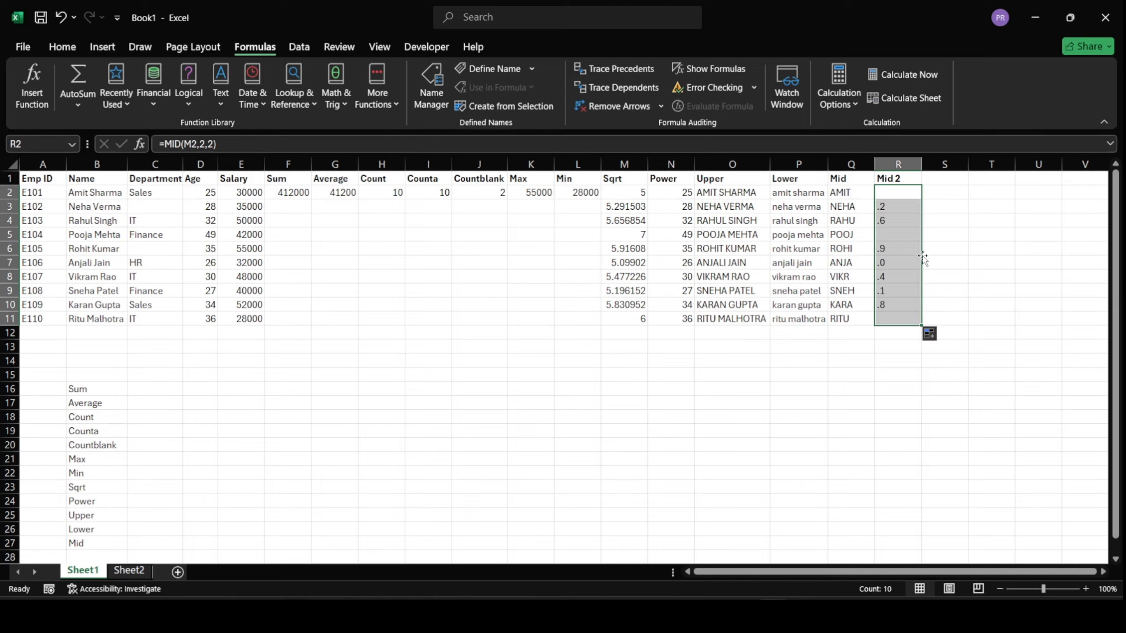
# Step: Compare the Mid 2 results in cells R3, R5 and R2 with the source values in the Sqrt column
pyautogui.click(903, 207)
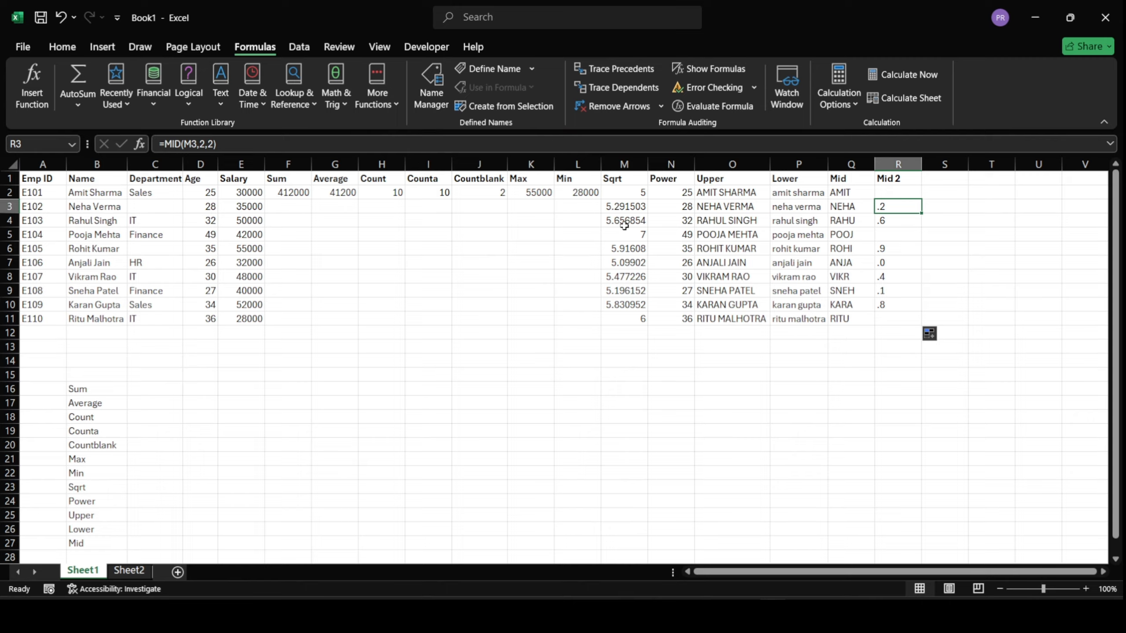
pyautogui.click(632, 240)
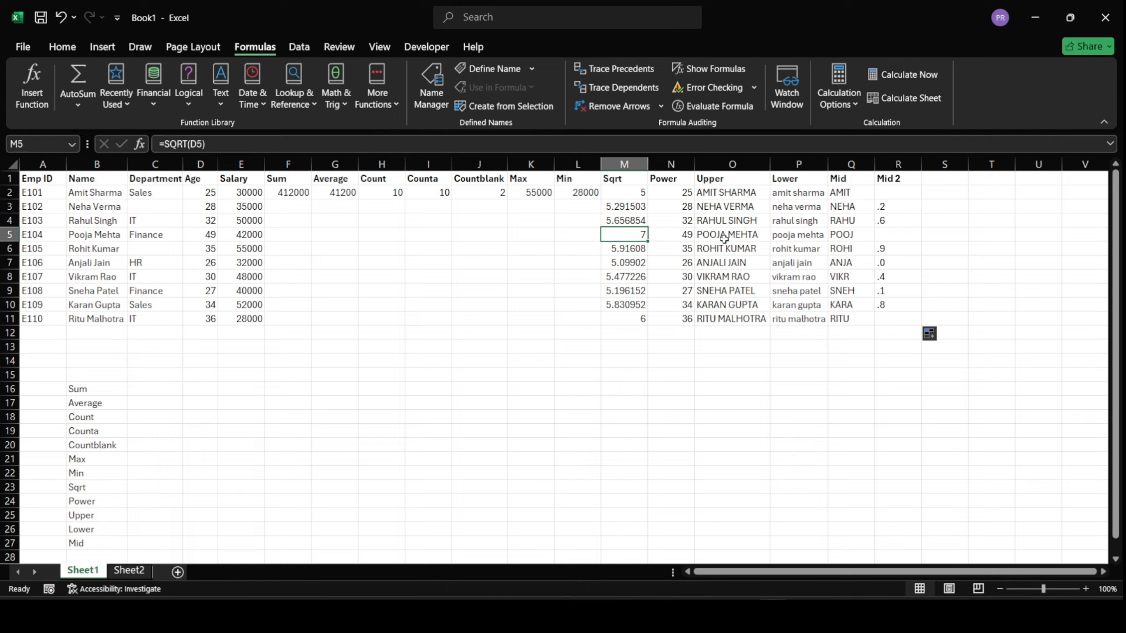
pyautogui.click(887, 236)
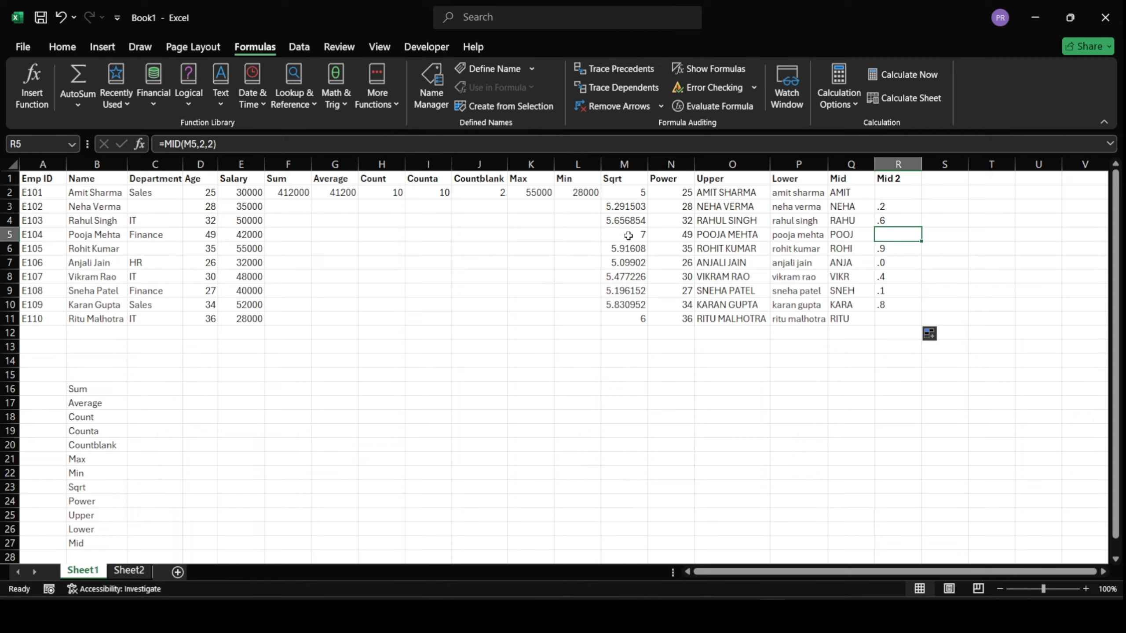
pyautogui.click(633, 251)
pyautogui.click(649, 276)
pyautogui.click(898, 197)
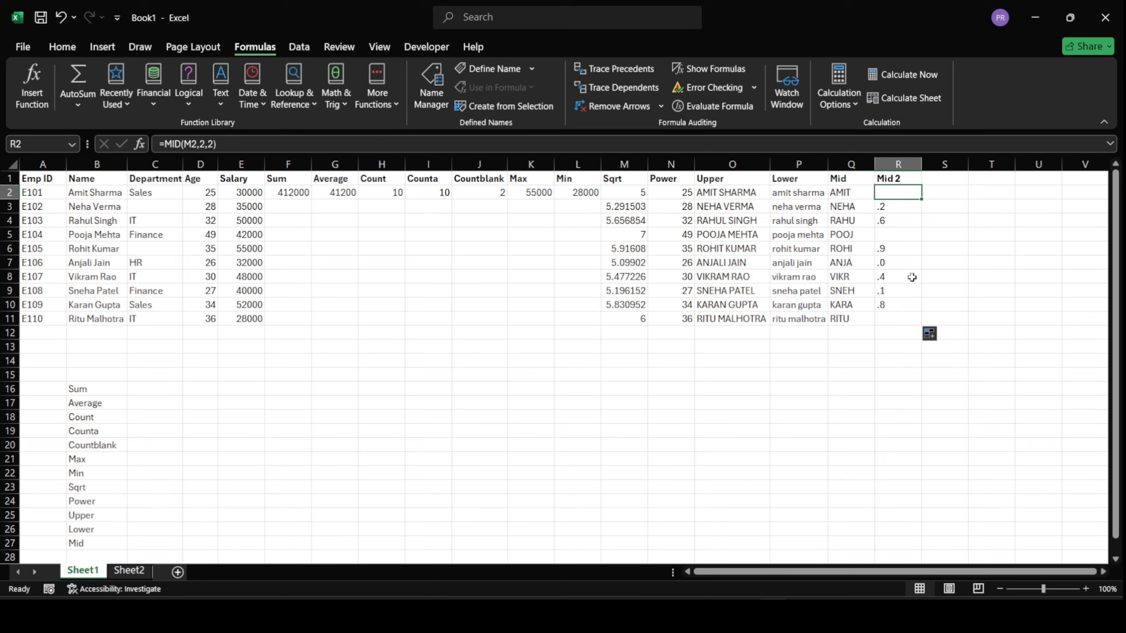